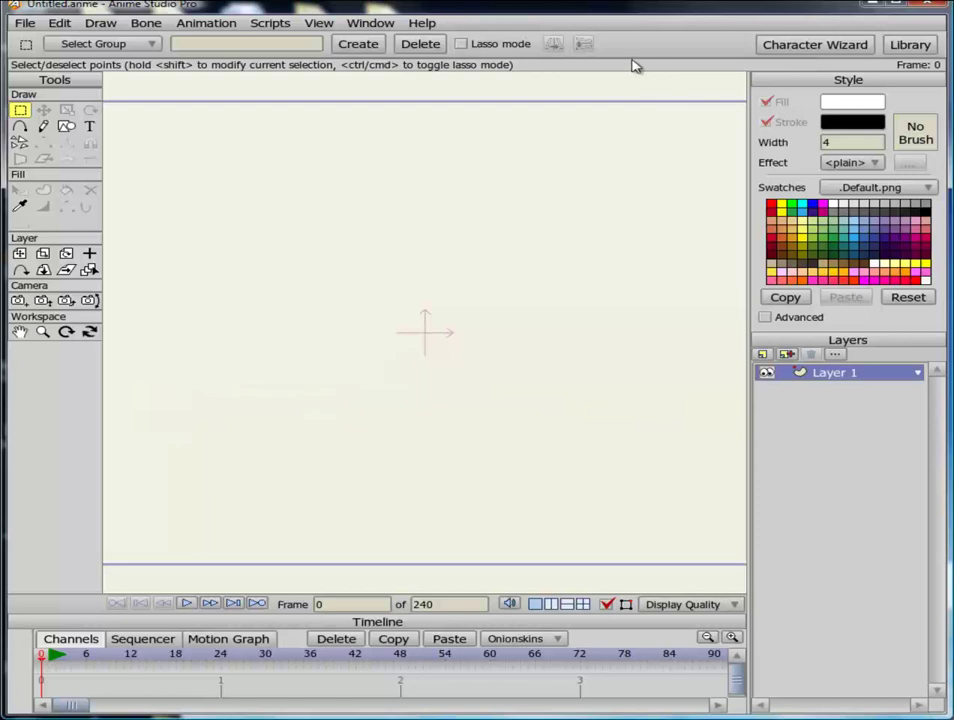
- Launch the Character Wizard from the toolbar to load the default Man preset
{"action": "left_click", "coordinate": [822, 45]}
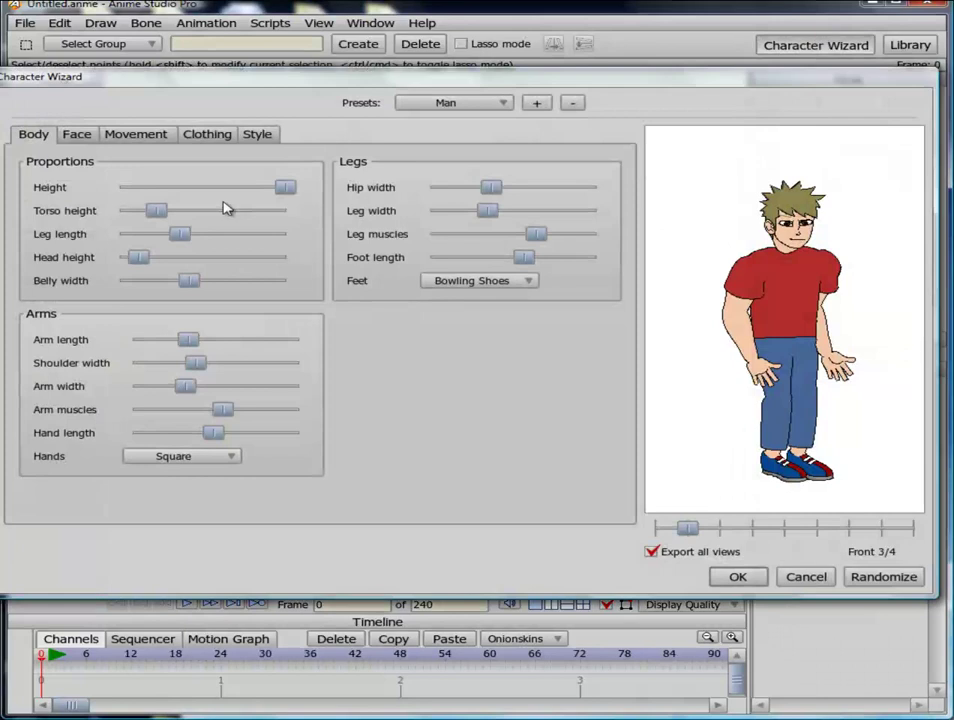
{"action": "left_click", "coordinate": [503, 104]}
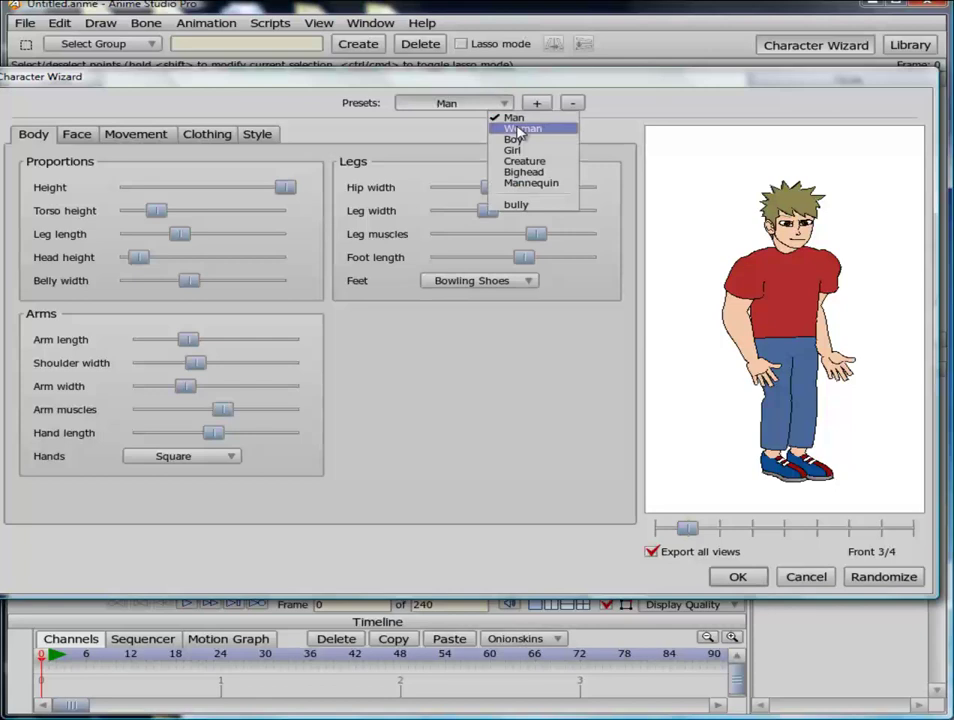
{"action": "left_click", "coordinate": [515, 133]}
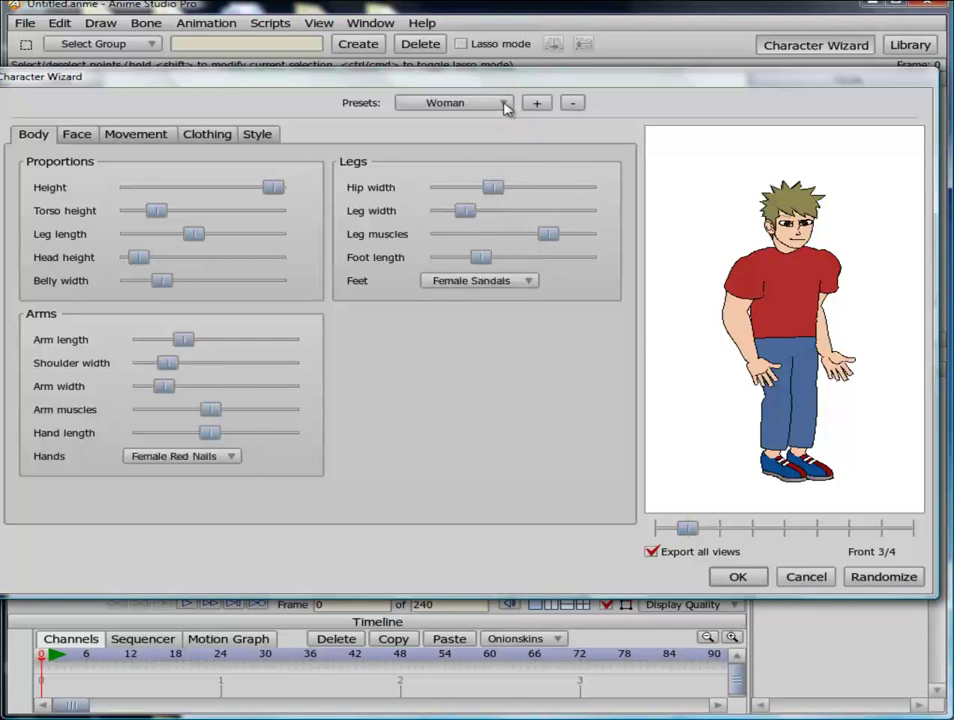
{"action": "left_click", "coordinate": [504, 103]}
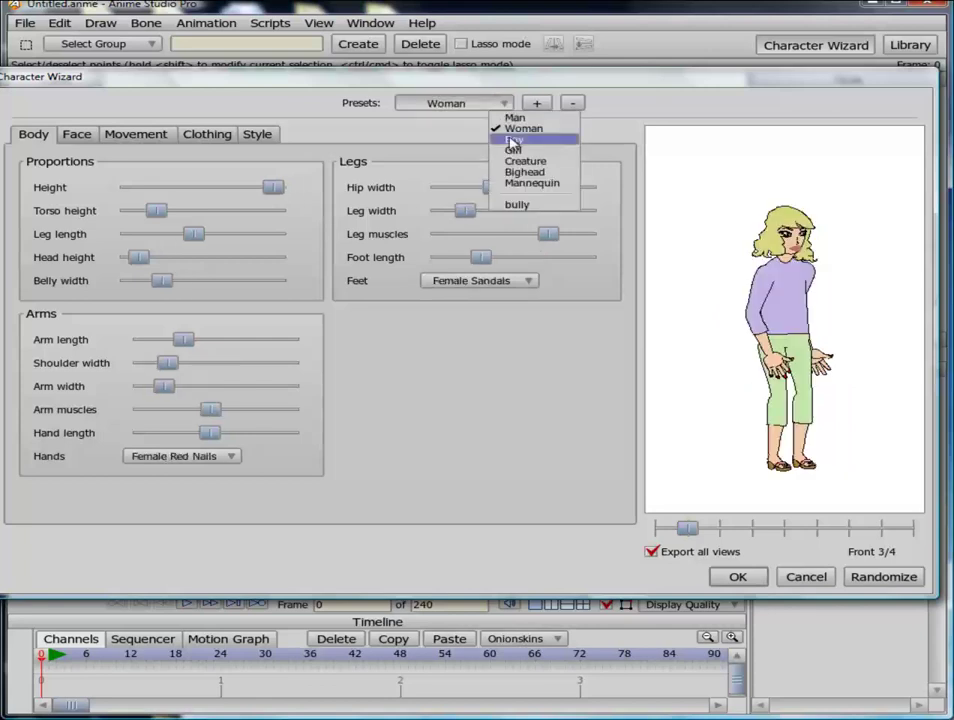
{"action": "left_click", "coordinate": [509, 140]}
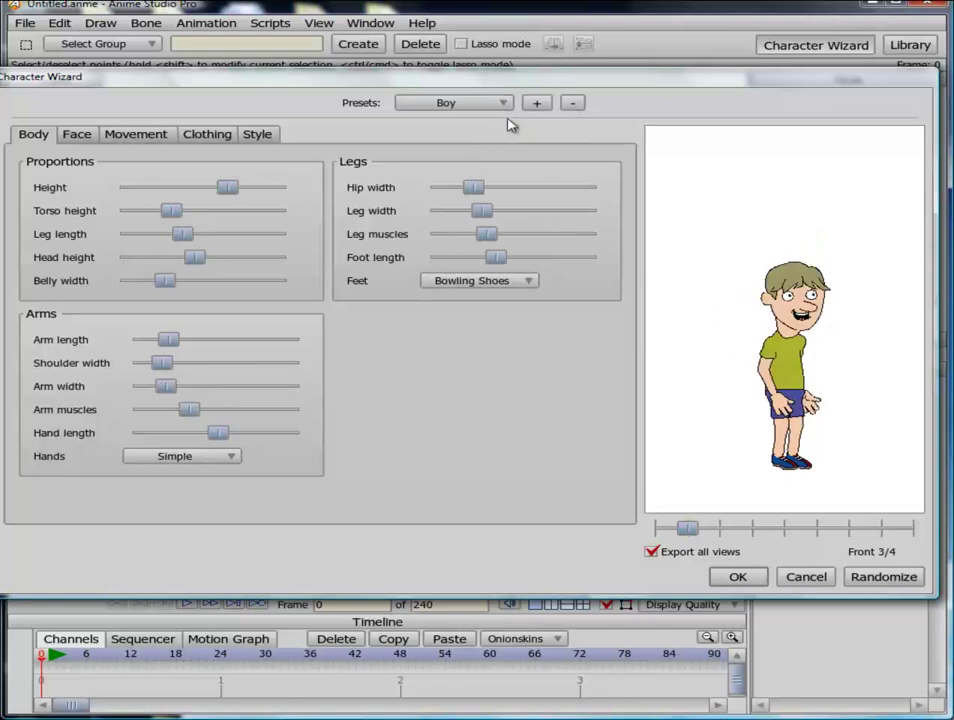
{"action": "left_click", "coordinate": [498, 105]}
{"action": "left_click", "coordinate": [505, 150]}
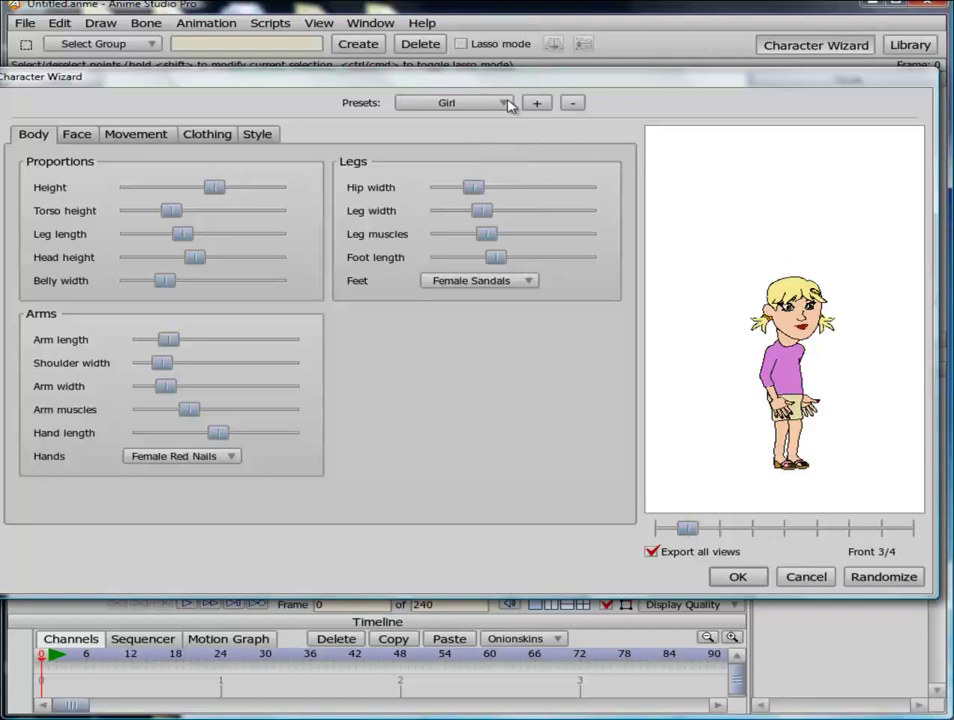
{"action": "left_click", "coordinate": [505, 103]}
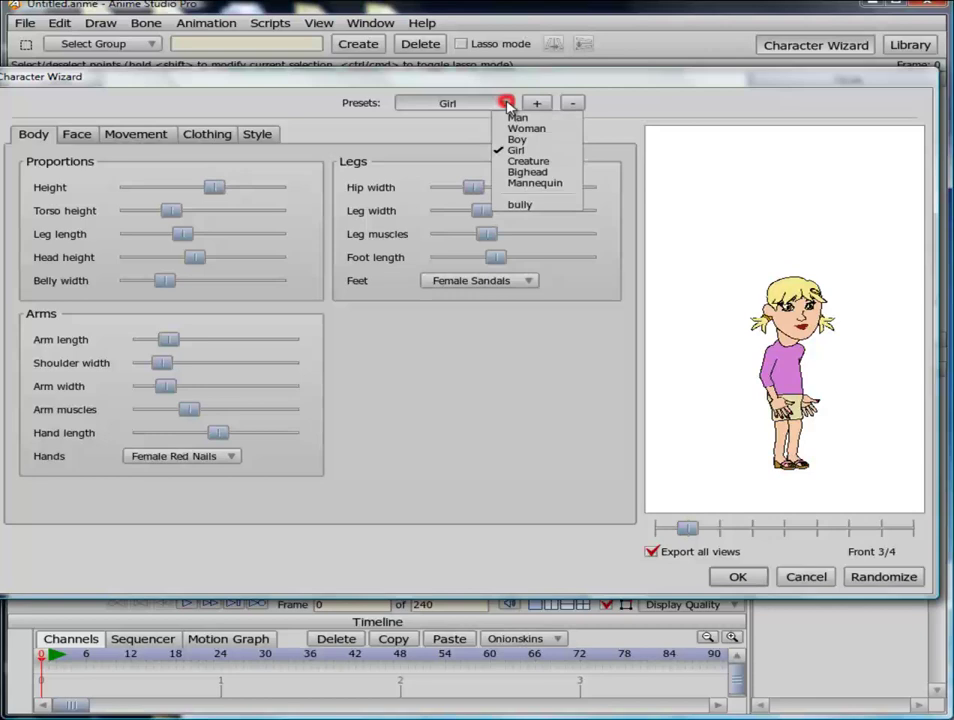
{"action": "left_click", "coordinate": [510, 161]}
{"action": "left_click", "coordinate": [505, 103]}
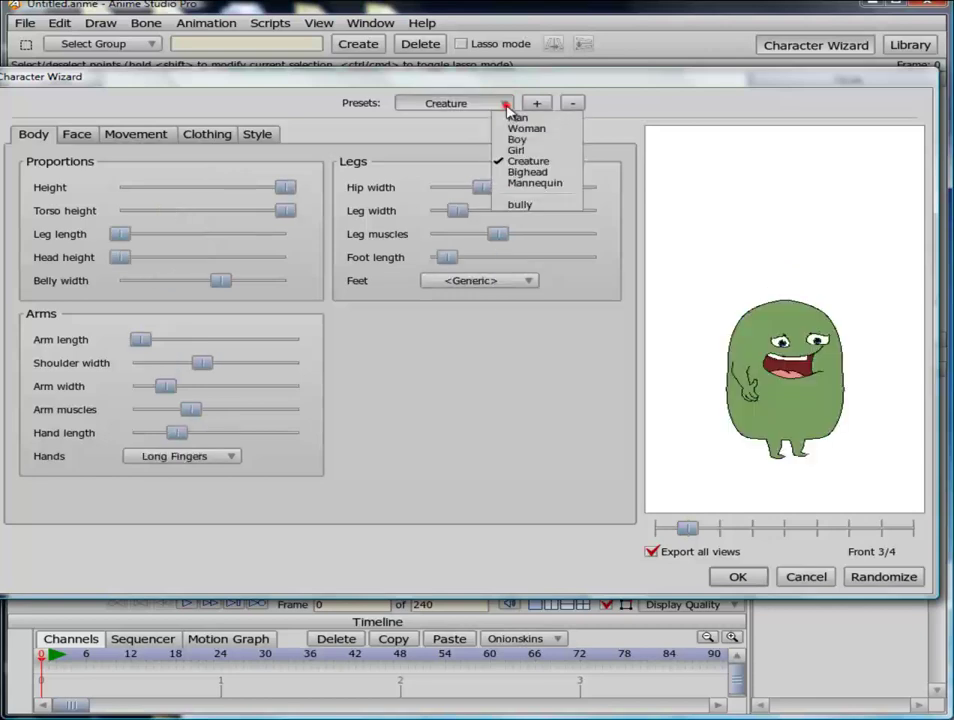
{"action": "left_click", "coordinate": [517, 173]}
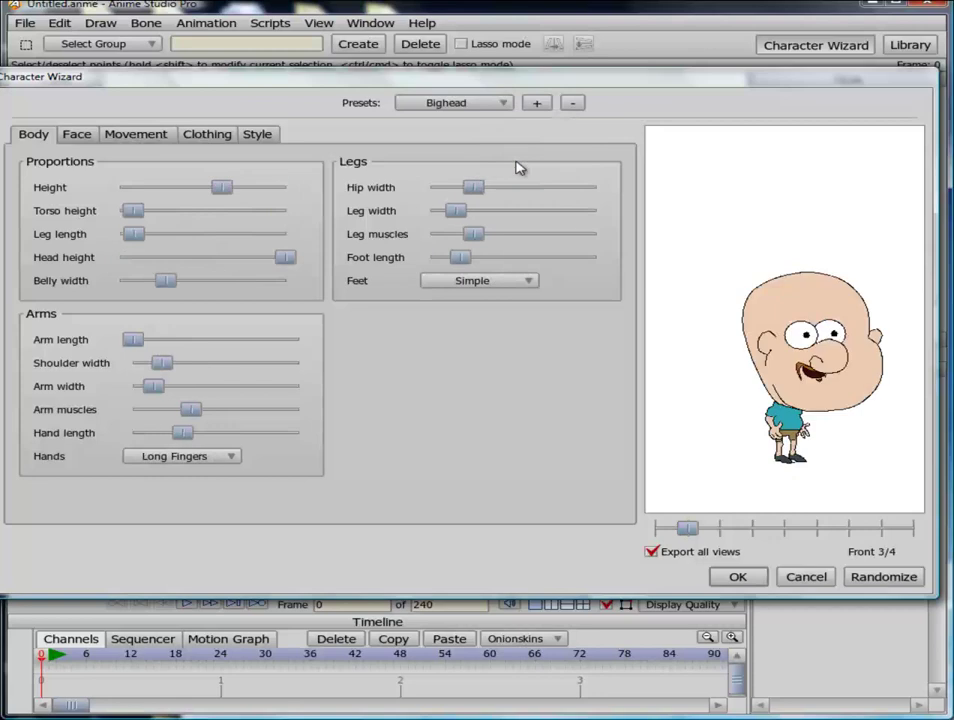
{"action": "left_click", "coordinate": [505, 103]}
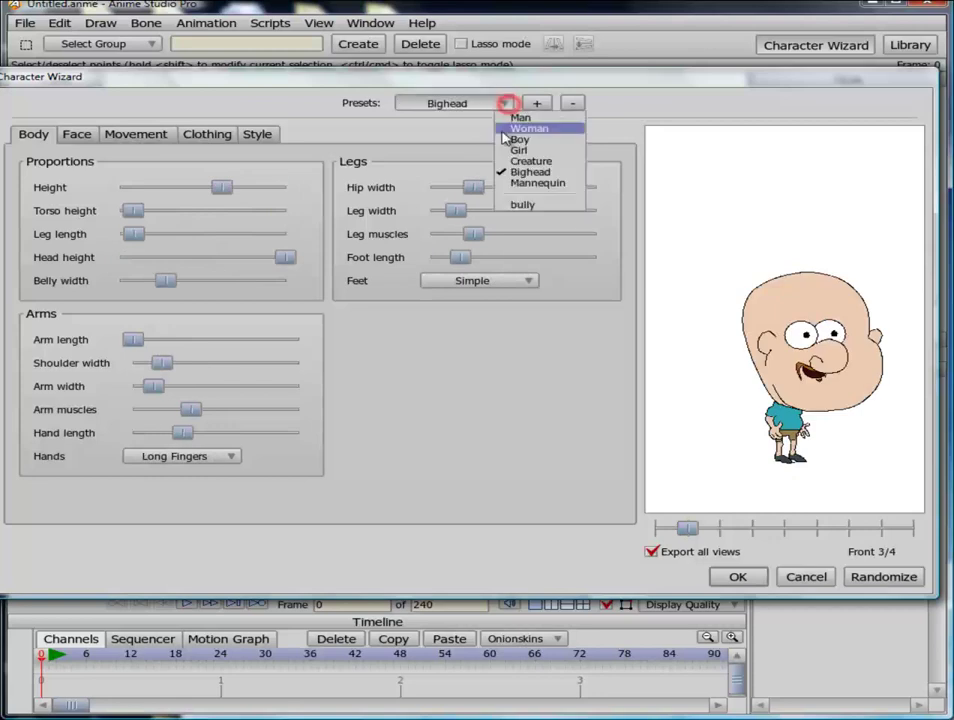
{"action": "left_click", "coordinate": [510, 184]}
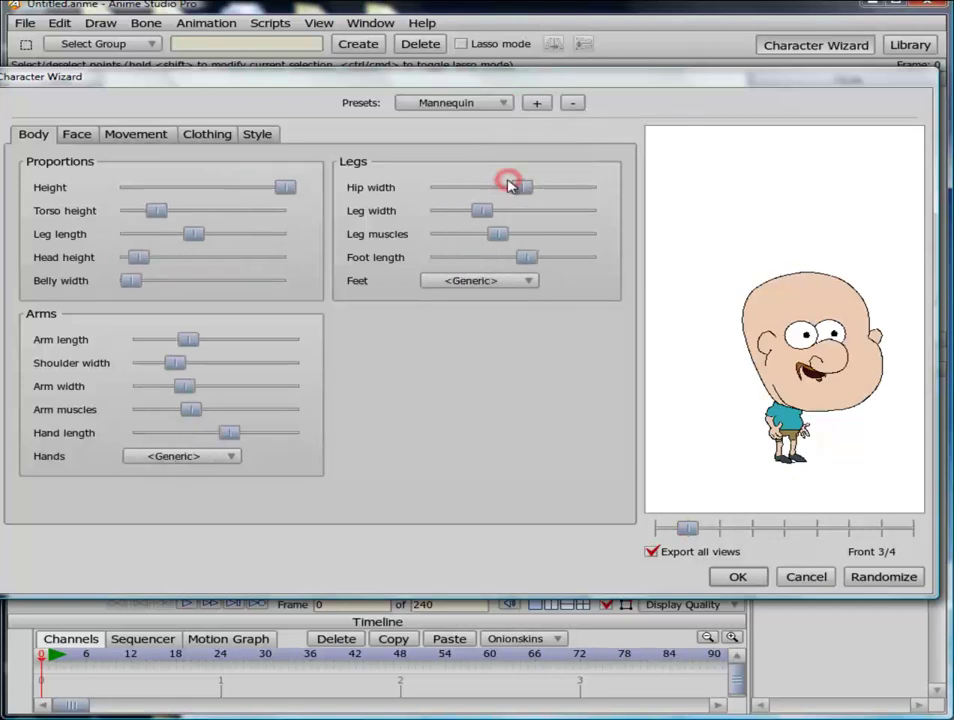
{"action": "left_click", "coordinate": [505, 103]}
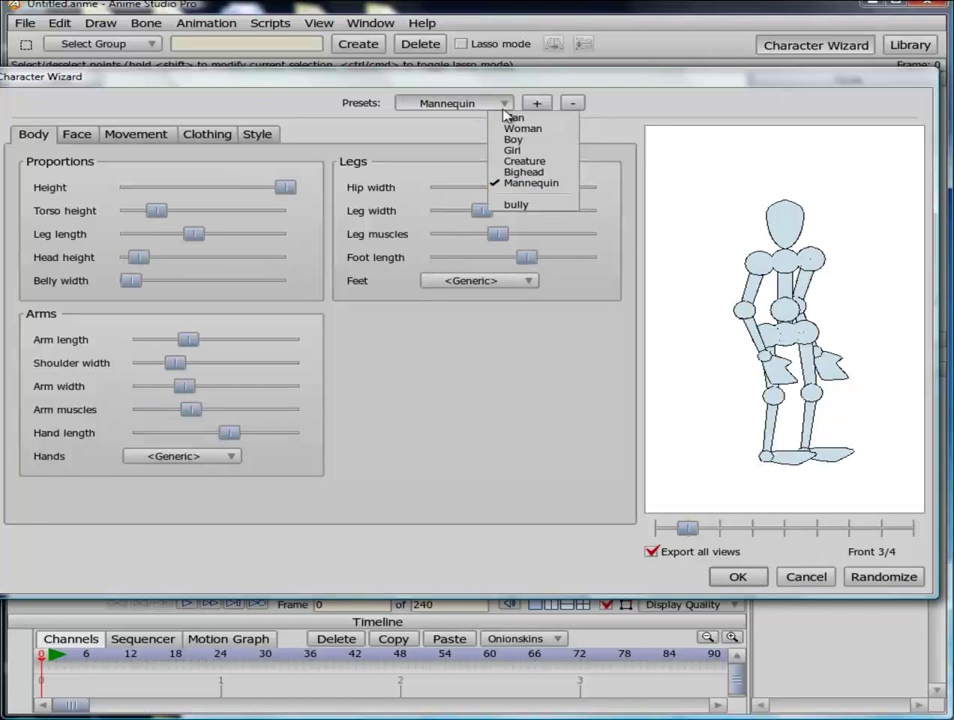
{"action": "left_click", "coordinate": [510, 118]}
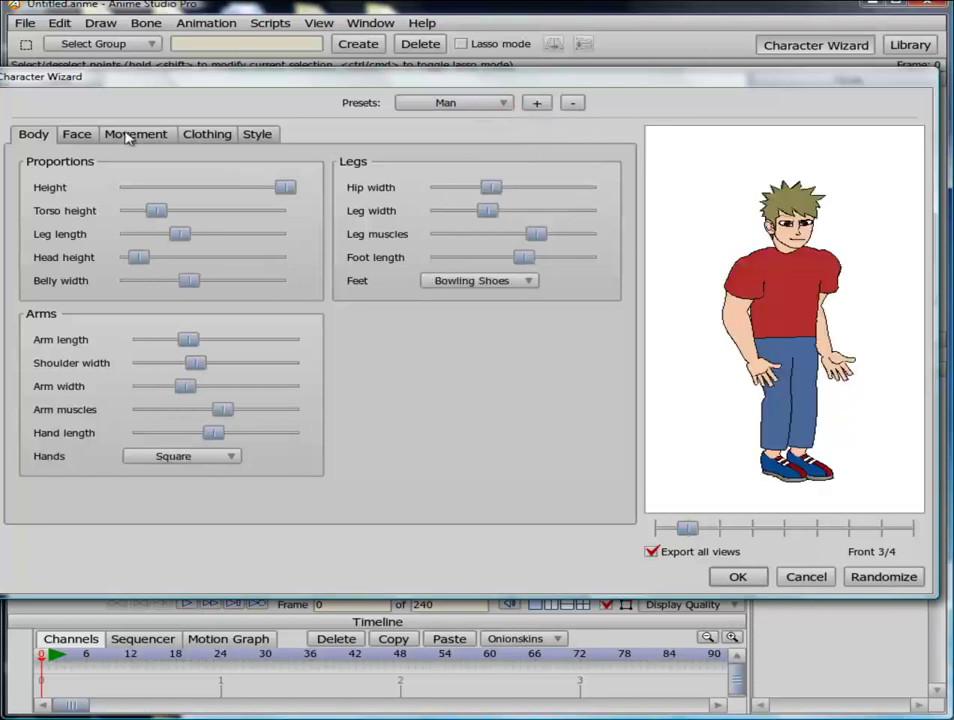
- Browse the Face, Movement, Clothing and Style tabs, then lower the Leg length slider
{"action": "left_click", "coordinate": [78, 136]}
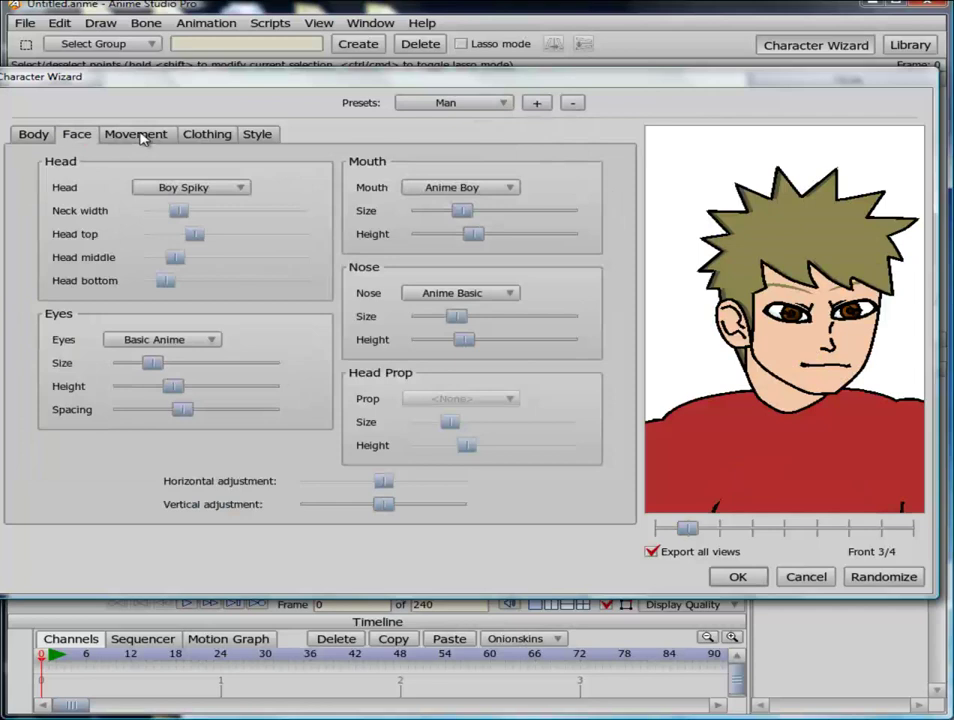
{"action": "left_click", "coordinate": [141, 134]}
{"action": "left_click", "coordinate": [221, 135]}
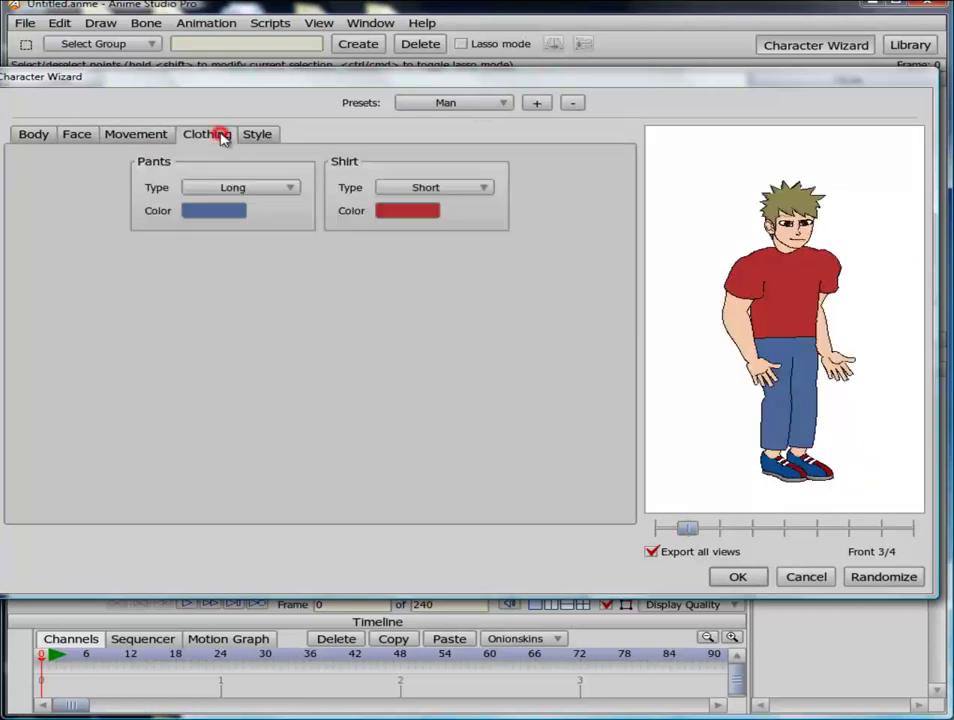
{"action": "left_click", "coordinate": [264, 136]}
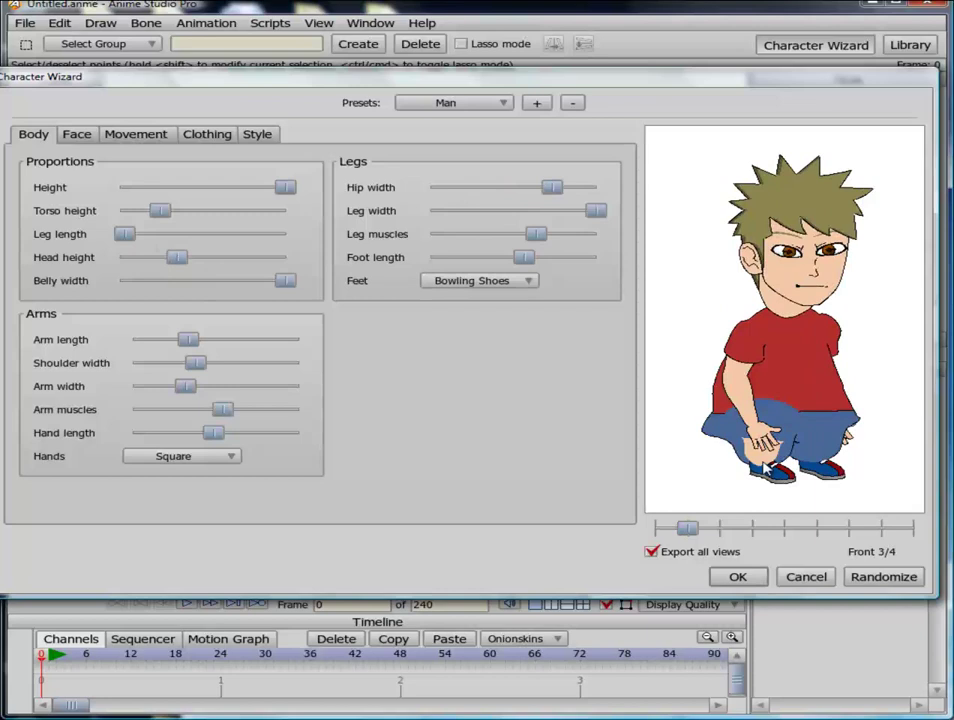
{"action": "left_click_drag", "start_coordinate": [598, 210], "coordinate": [532, 258]}
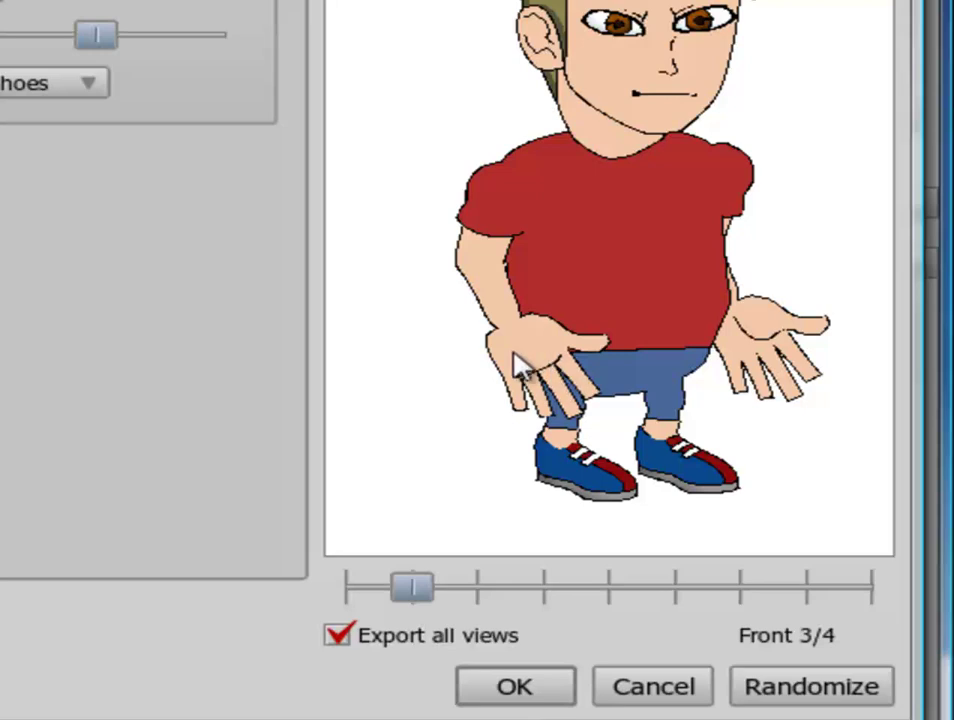
- Try the Anime Boy Mittens, Female Red Nails and Long Fingers hand styles
{"action": "left_click", "coordinate": [180, 457]}
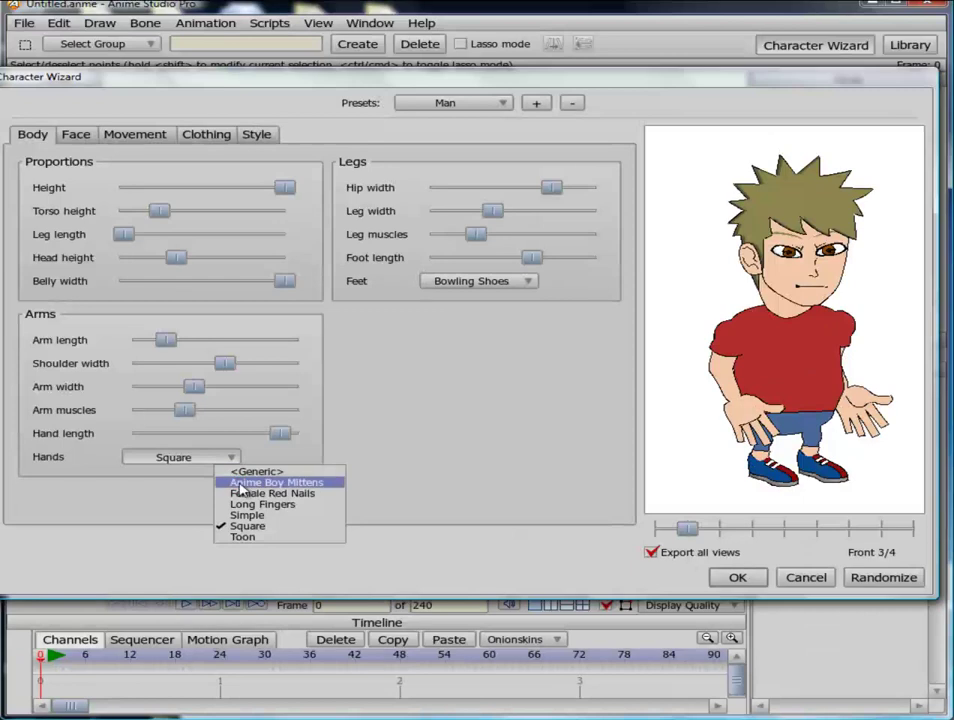
{"action": "left_click", "coordinate": [240, 484]}
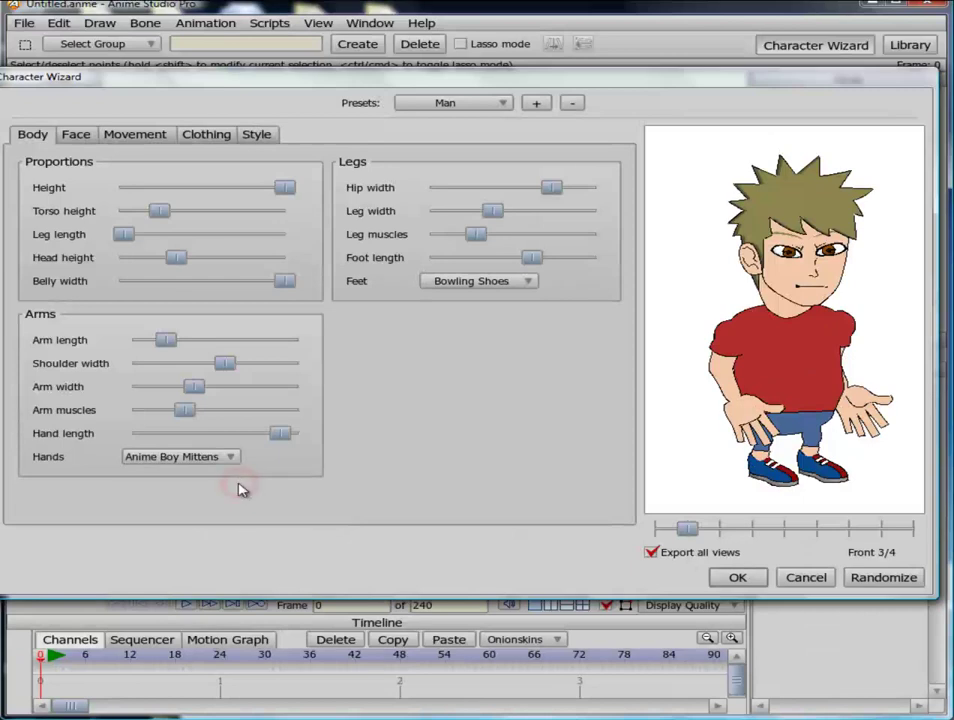
{"action": "left_click", "coordinate": [235, 457]}
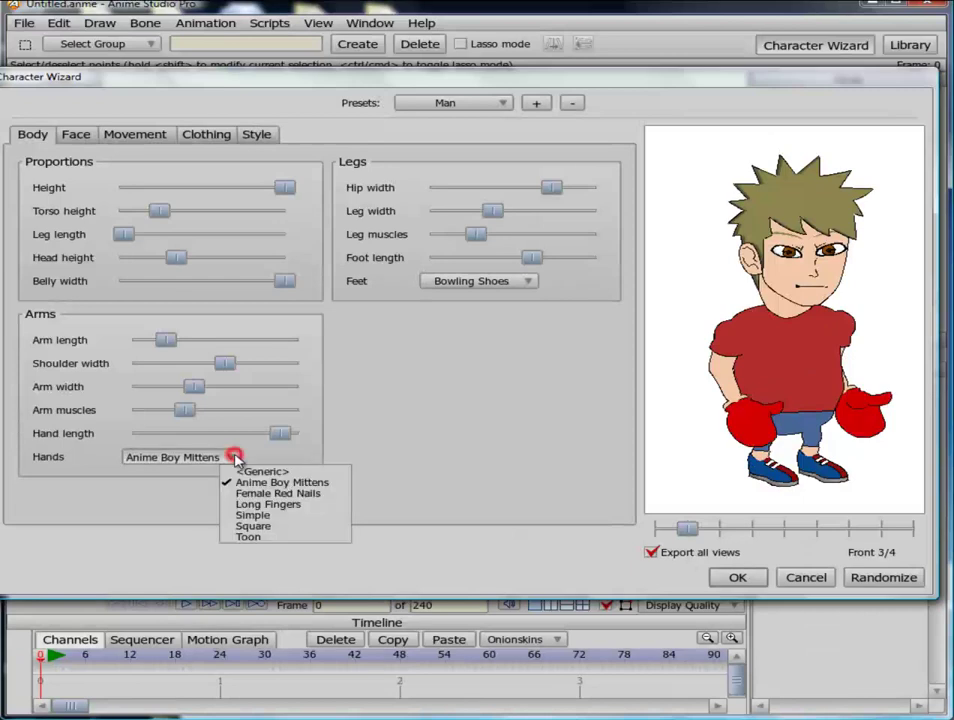
{"action": "left_click", "coordinate": [239, 493]}
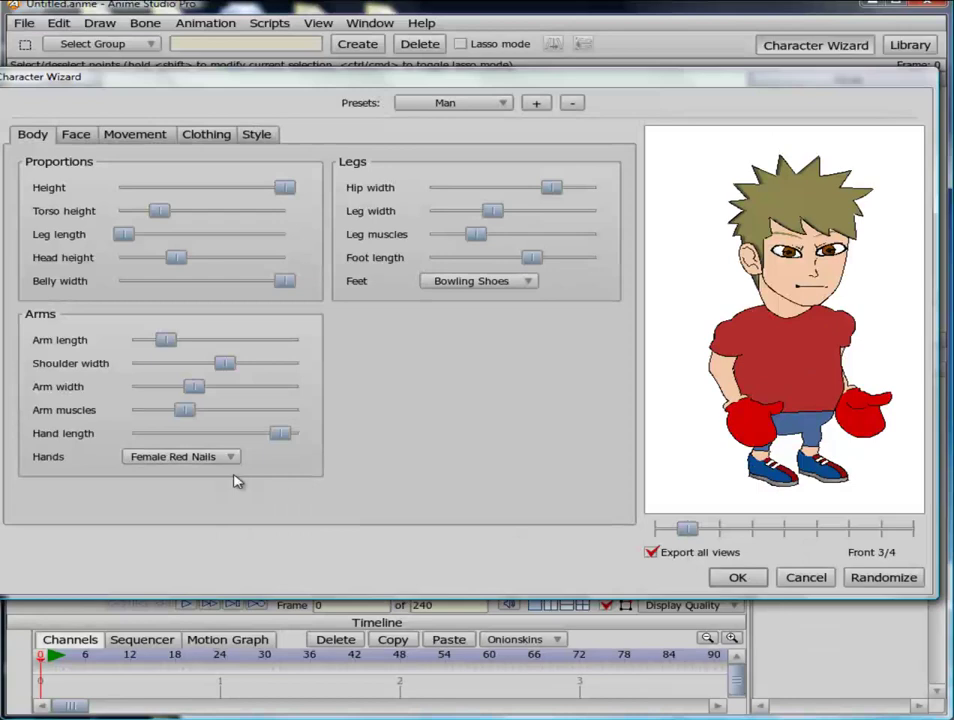
{"action": "left_click", "coordinate": [232, 459]}
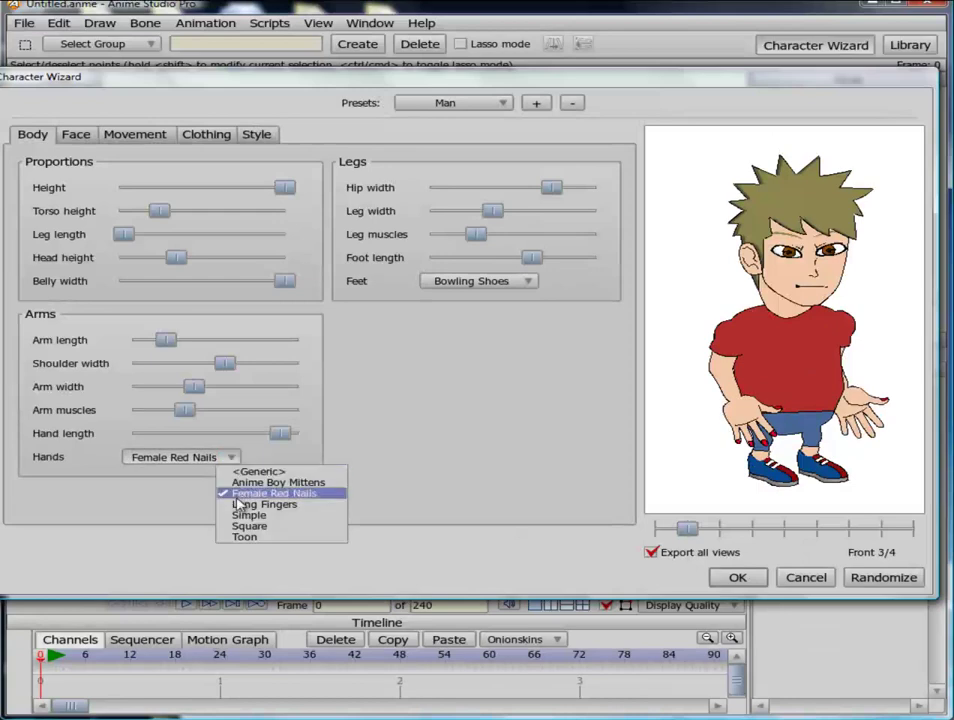
{"action": "left_click", "coordinate": [240, 504]}
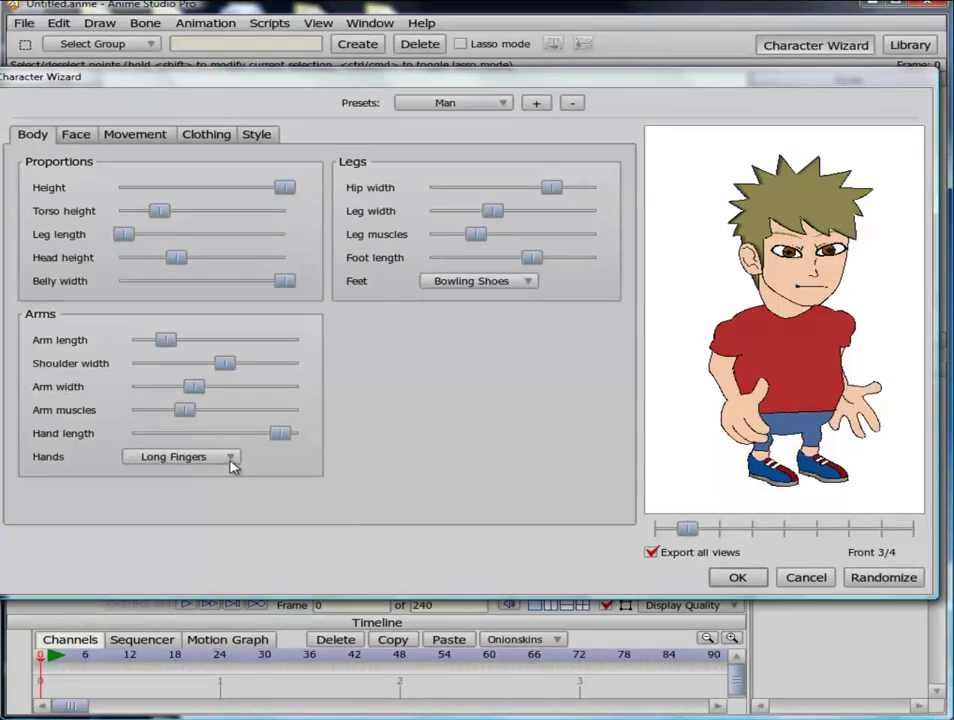
- Compare Simple and Square hands, then settle on Long Fingers
{"action": "left_click", "coordinate": [232, 462]}
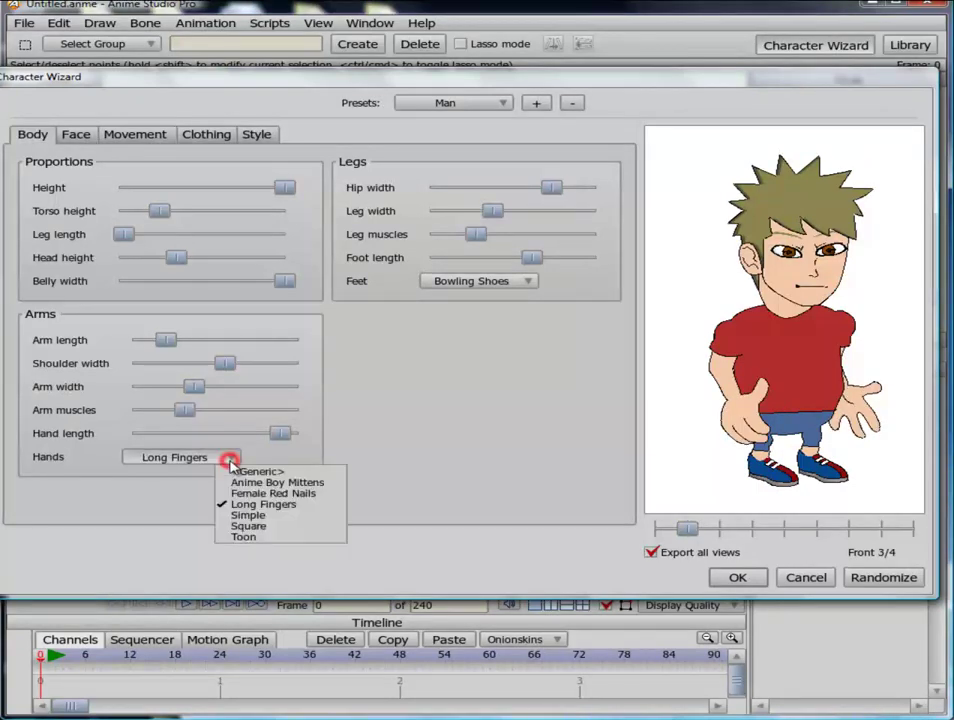
{"action": "left_click", "coordinate": [242, 511]}
{"action": "left_click", "coordinate": [233, 460]}
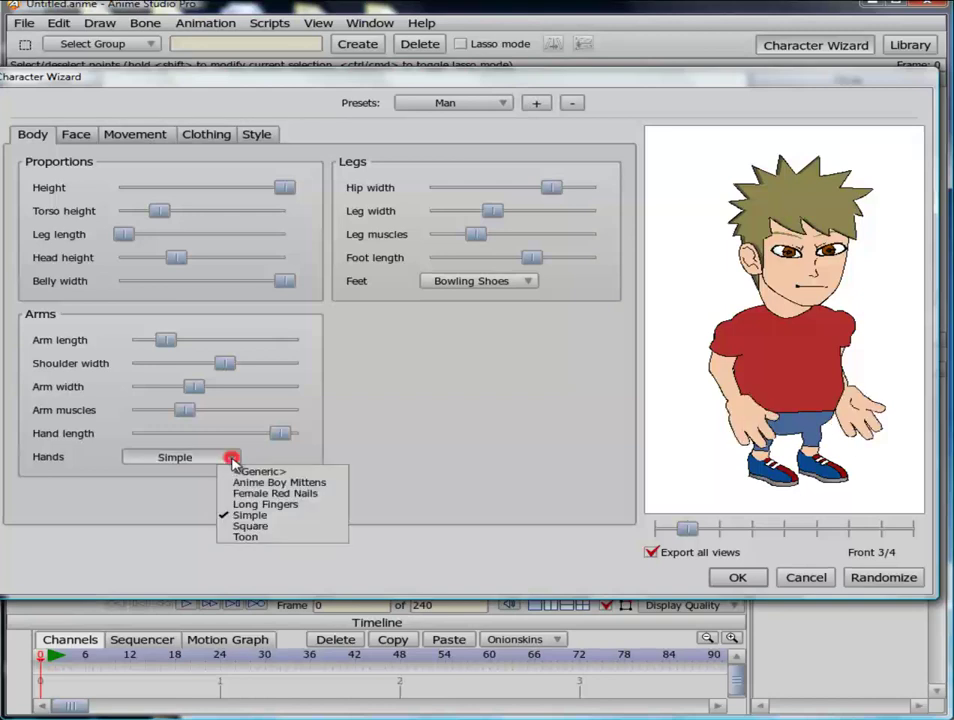
{"action": "left_click", "coordinate": [253, 528]}
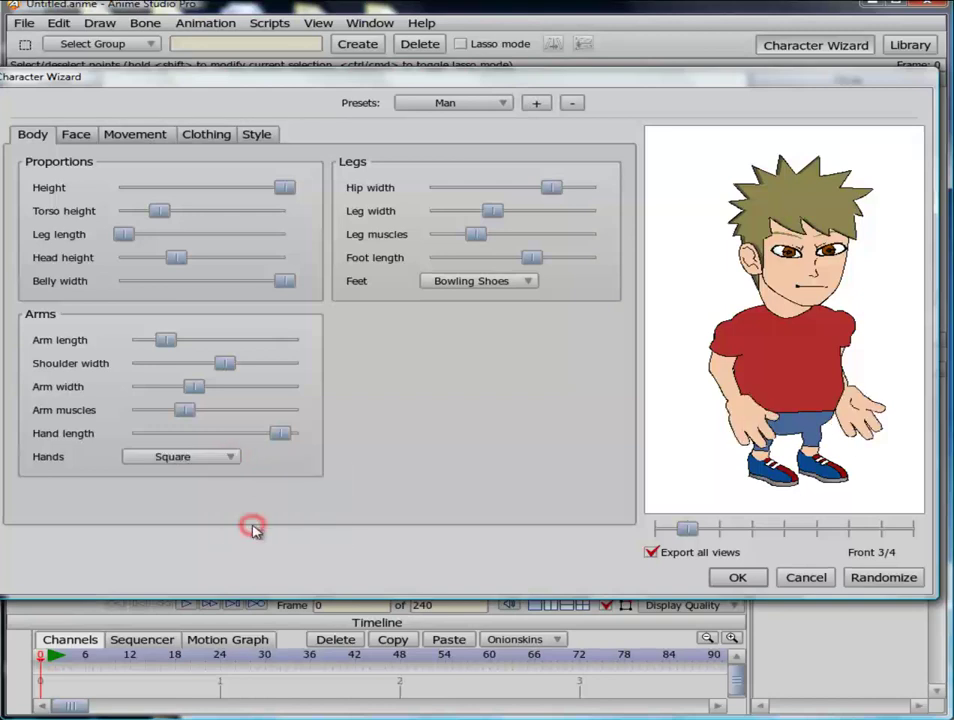
{"action": "left_click", "coordinate": [233, 456]}
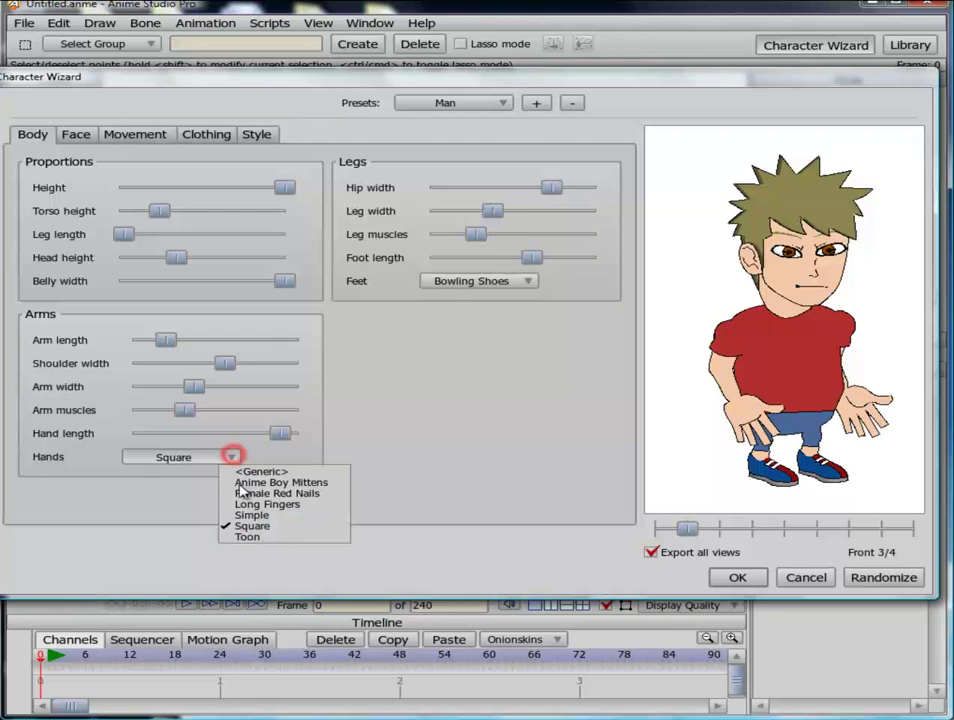
{"action": "left_click", "coordinate": [248, 538]}
{"action": "scroll", "coordinate": [236, 462], "scroll_direction": "up", "scroll_amount": 3}
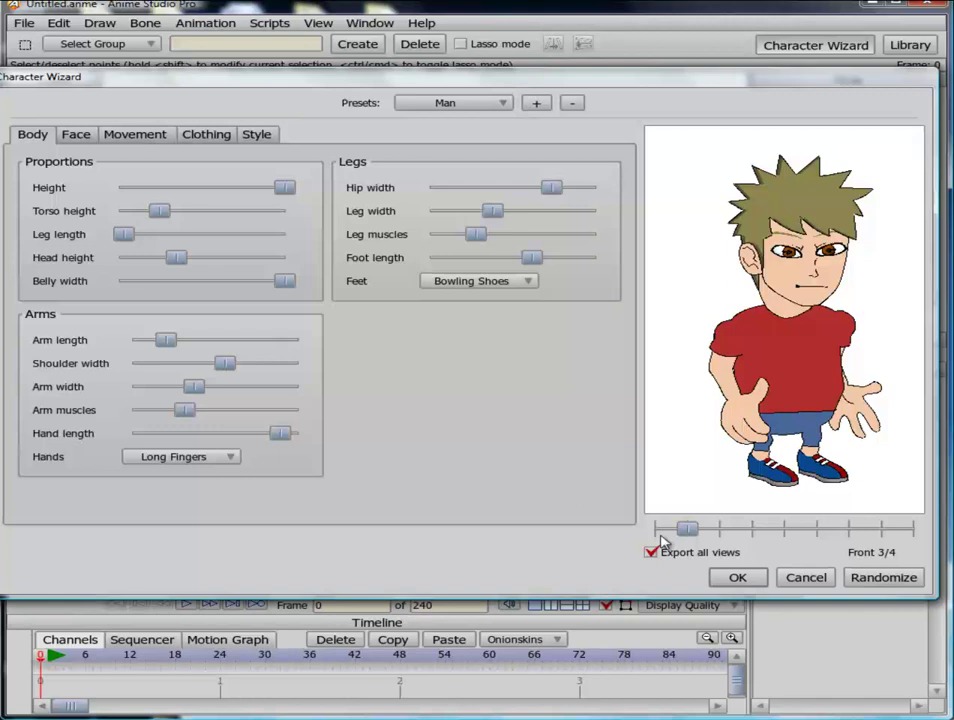
- Preview the man from front and side, test a slimmer belly, then return to Front 3/4
{"action": "left_click_drag", "start_coordinate": [686, 530], "coordinate": [656, 530]}
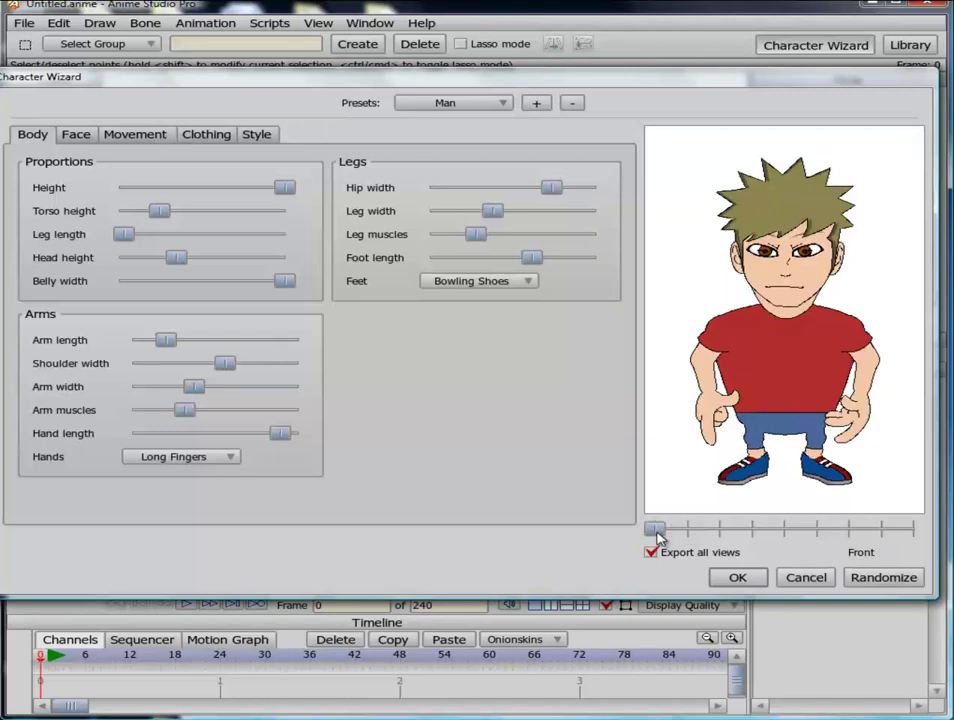
{"action": "left_click_drag", "start_coordinate": [656, 530], "coordinate": [850, 532]}
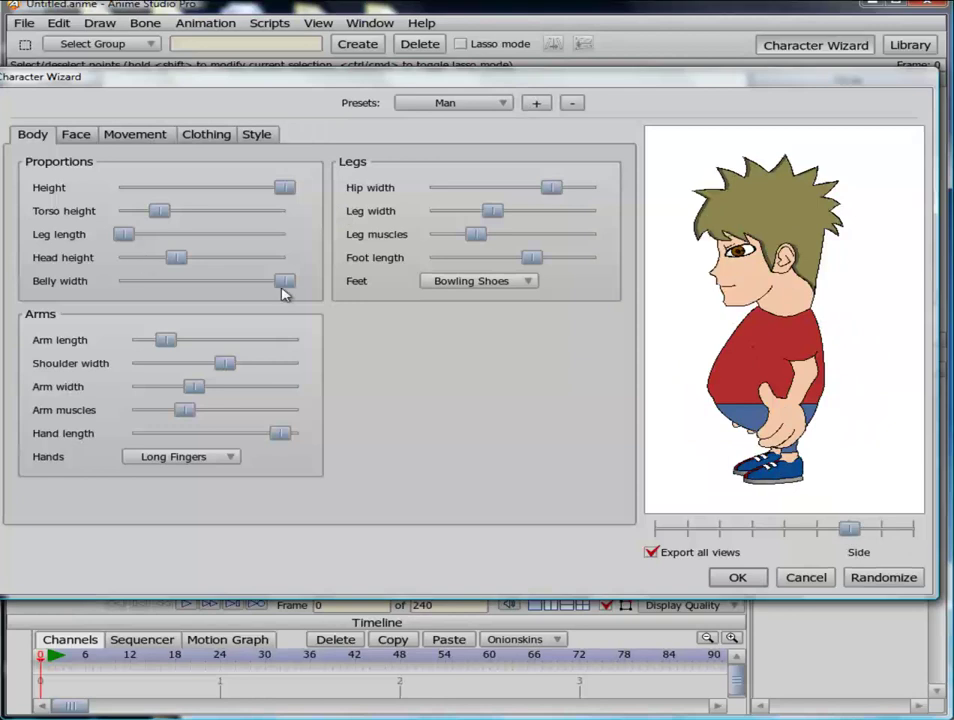
{"action": "left_click_drag", "start_coordinate": [283, 281], "coordinate": [334, 302]}
{"action": "left_click_drag", "start_coordinate": [862, 533], "coordinate": [697, 545]}
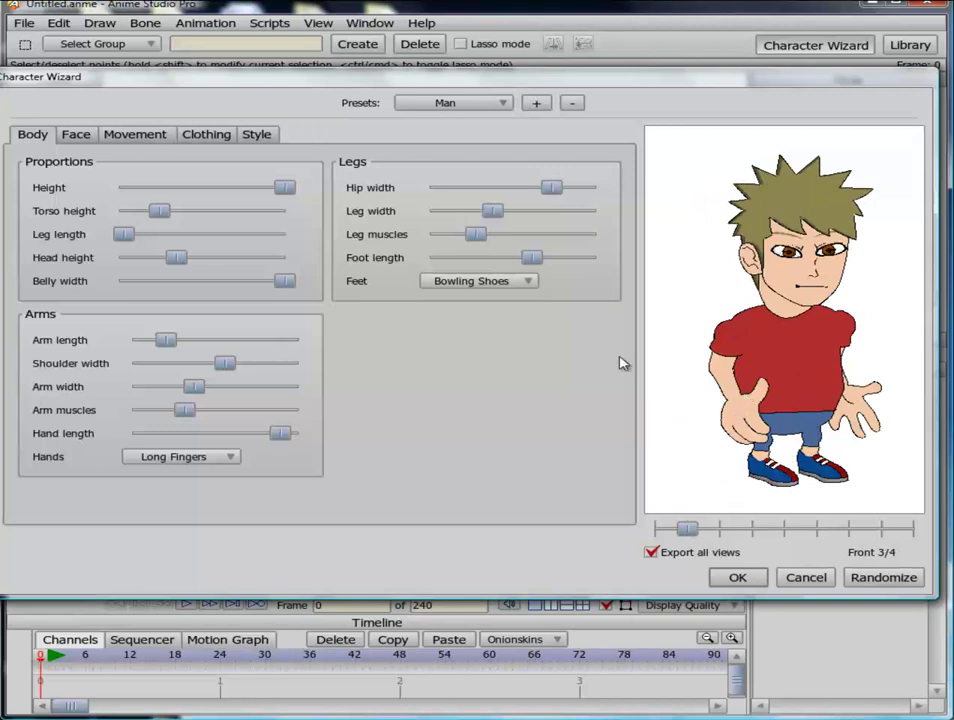
- In the Face settings, preview head styles from Generic through Boy Spiky 2
{"action": "left_click", "coordinate": [72, 134]}
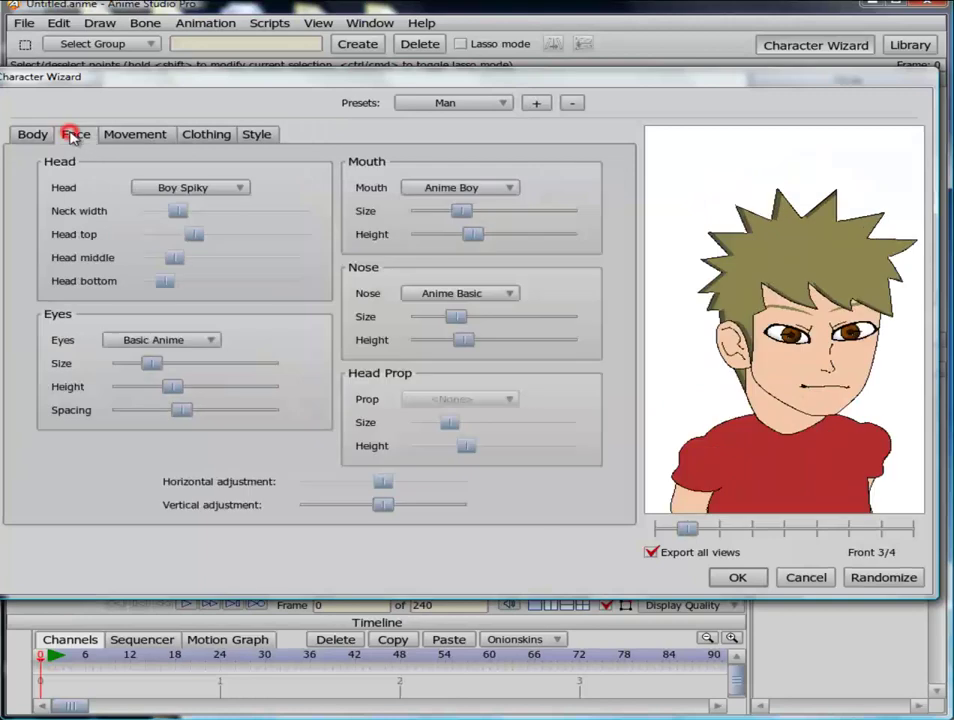
{"action": "left_click", "coordinate": [241, 186]}
{"action": "left_click", "coordinate": [270, 202]}
{"action": "left_click", "coordinate": [241, 187]}
{"action": "left_click", "coordinate": [249, 213]}
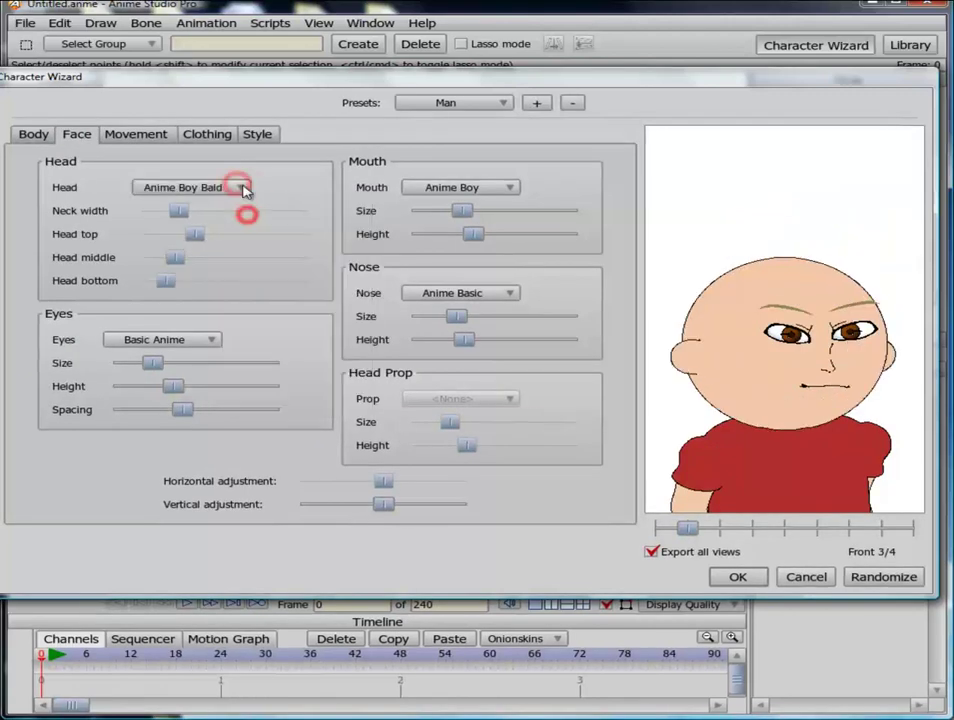
{"action": "left_click", "coordinate": [241, 187]}
{"action": "left_click", "coordinate": [249, 223]}
{"action": "left_click", "coordinate": [33, 134]}
{"action": "left_click", "coordinate": [76, 134]}
{"action": "left_click", "coordinate": [241, 187]}
{"action": "left_click", "coordinate": [264, 234]}
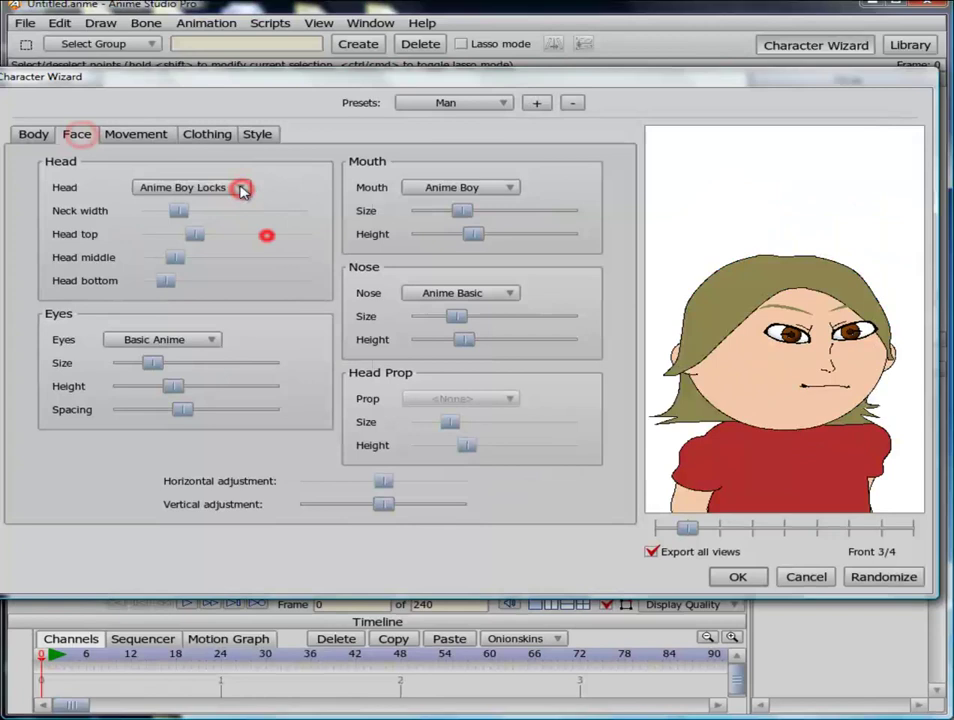
{"action": "left_click", "coordinate": [241, 187]}
{"action": "left_click", "coordinate": [264, 251]}
{"action": "left_click", "coordinate": [241, 187]}
{"action": "left_click", "coordinate": [270, 267]}
{"action": "left_click", "coordinate": [241, 187]}
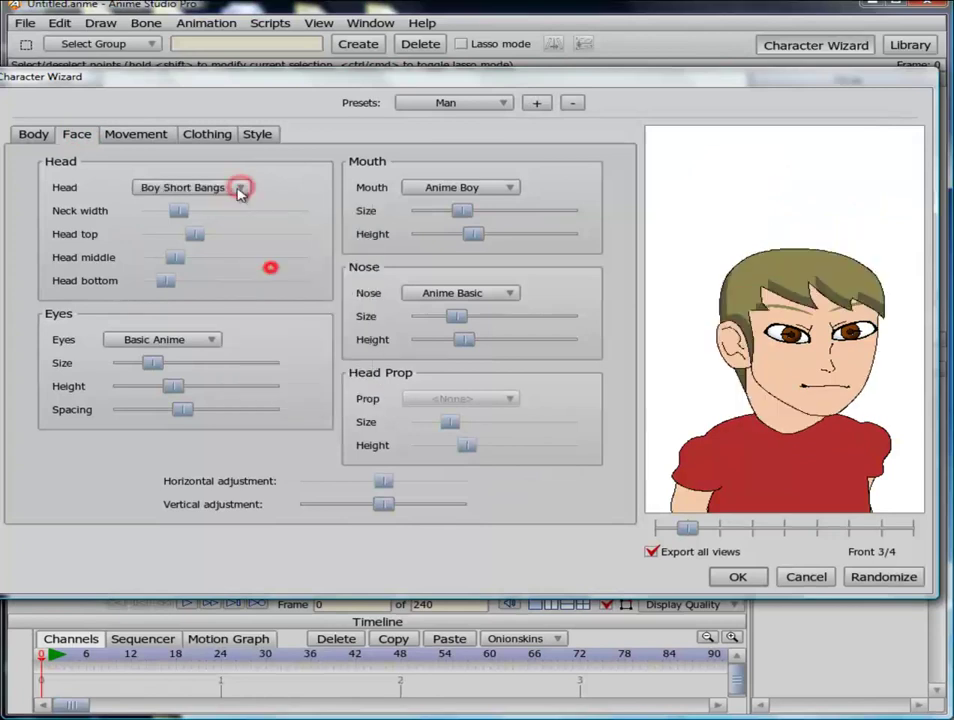
{"action": "left_click", "coordinate": [262, 278]}
{"action": "left_click", "coordinate": [241, 187]}
{"action": "left_click", "coordinate": [268, 289]}
{"action": "left_click", "coordinate": [241, 187]}
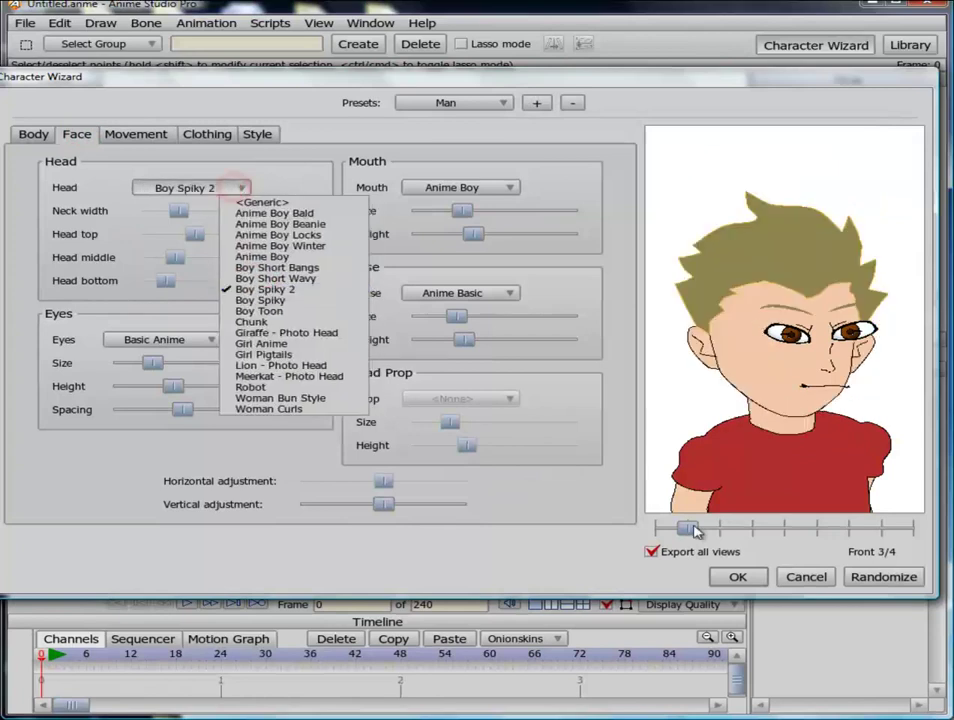
- Turn the preview to the side view and shift the face vertically and horizontally
{"action": "left_click_drag", "start_coordinate": [690, 527], "coordinate": [719, 527]}
{"action": "mouse_move", "coordinate": [382, 506]}
{"action": "left_mouse_down"}
{"action": "mouse_move", "coordinate": [351, 505]}
{"action": "mouse_move", "coordinate": [368, 505]}
{"action": "left_mouse_up"}
{"action": "left_click_drag", "start_coordinate": [381, 480], "coordinate": [405, 481]}
- Try head styles from Boy Spiky to Woman Curls, then settle on the Anime Boy head
{"action": "left_click", "coordinate": [241, 187]}
{"action": "left_click", "coordinate": [249, 300]}
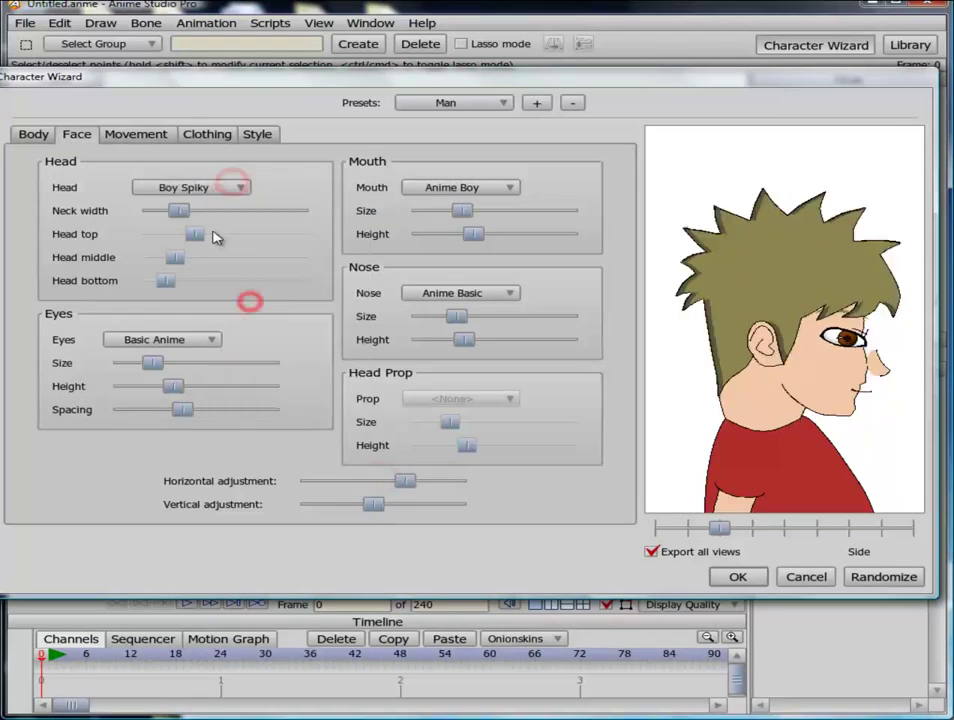
{"action": "left_click", "coordinate": [241, 187]}
{"action": "left_click", "coordinate": [253, 311]}
{"action": "left_click_drag", "start_coordinate": [720, 527], "coordinate": [687, 527]}
{"action": "left_click", "coordinate": [241, 187]}
{"action": "left_click", "coordinate": [258, 321]}
{"action": "left_click", "coordinate": [241, 187]}
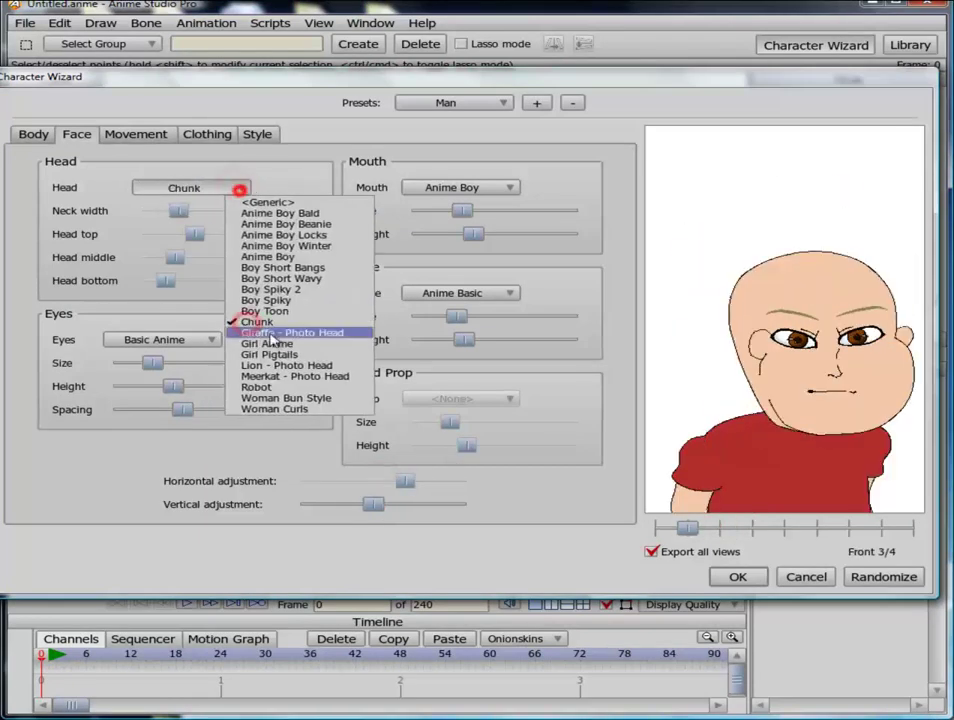
{"action": "left_click", "coordinate": [270, 332]}
{"action": "left_click", "coordinate": [241, 187]}
{"action": "left_click", "coordinate": [252, 343]}
{"action": "left_click", "coordinate": [241, 187]}
{"action": "left_click", "coordinate": [266, 354]}
{"action": "left_click", "coordinate": [241, 187]}
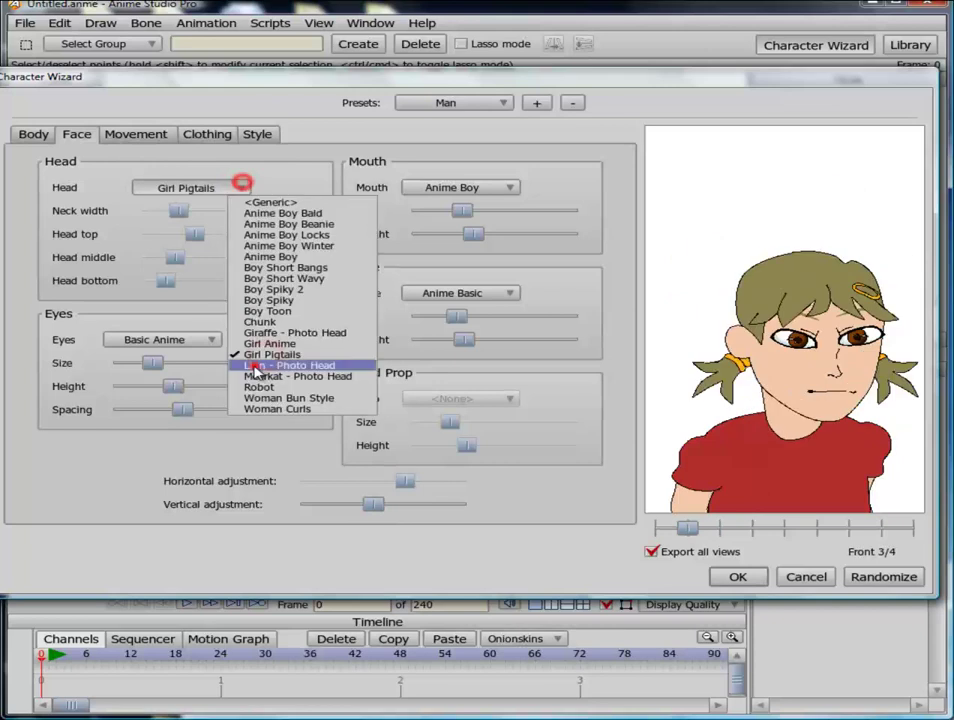
{"action": "left_click", "coordinate": [262, 365]}
{"action": "left_click", "coordinate": [241, 187]}
{"action": "left_click", "coordinate": [258, 376]}
{"action": "left_click", "coordinate": [236, 187]}
{"action": "left_click", "coordinate": [250, 387]}
{"action": "left_click", "coordinate": [241, 187]}
{"action": "left_click", "coordinate": [280, 398]}
{"action": "left_click", "coordinate": [241, 187]}
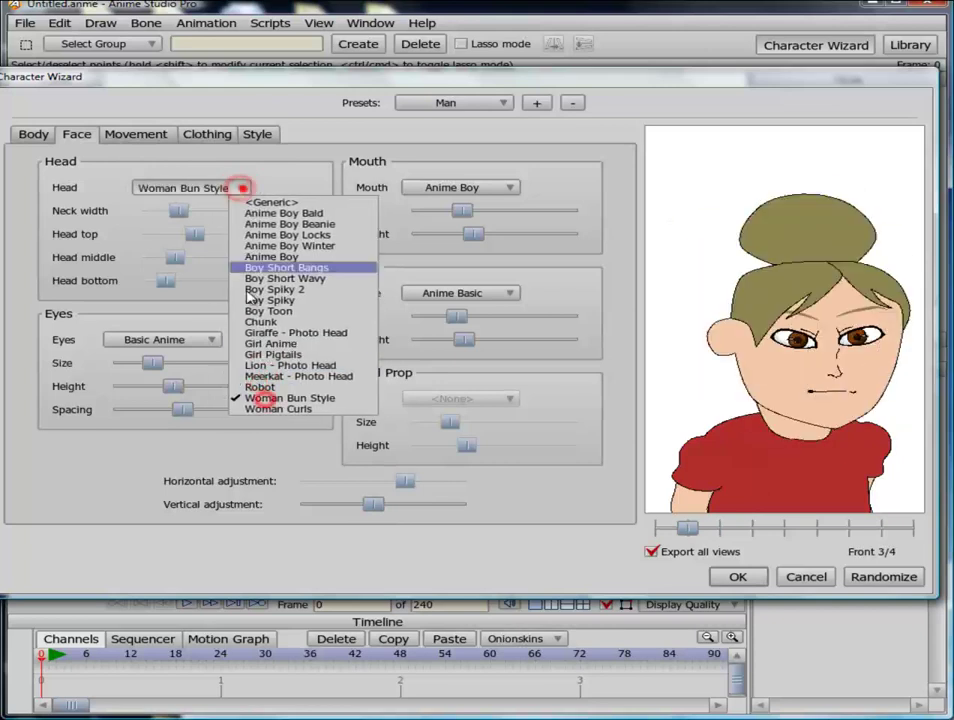
{"action": "left_click", "coordinate": [269, 408]}
{"action": "left_click", "coordinate": [243, 187]}
{"action": "left_click", "coordinate": [262, 257]}
- Compare mouth styles from Cartoon Black to Vampire, then choose an enlarged Cartoon Black mouth
{"action": "left_click", "coordinate": [508, 187]}
{"action": "left_click", "coordinate": [538, 224]}
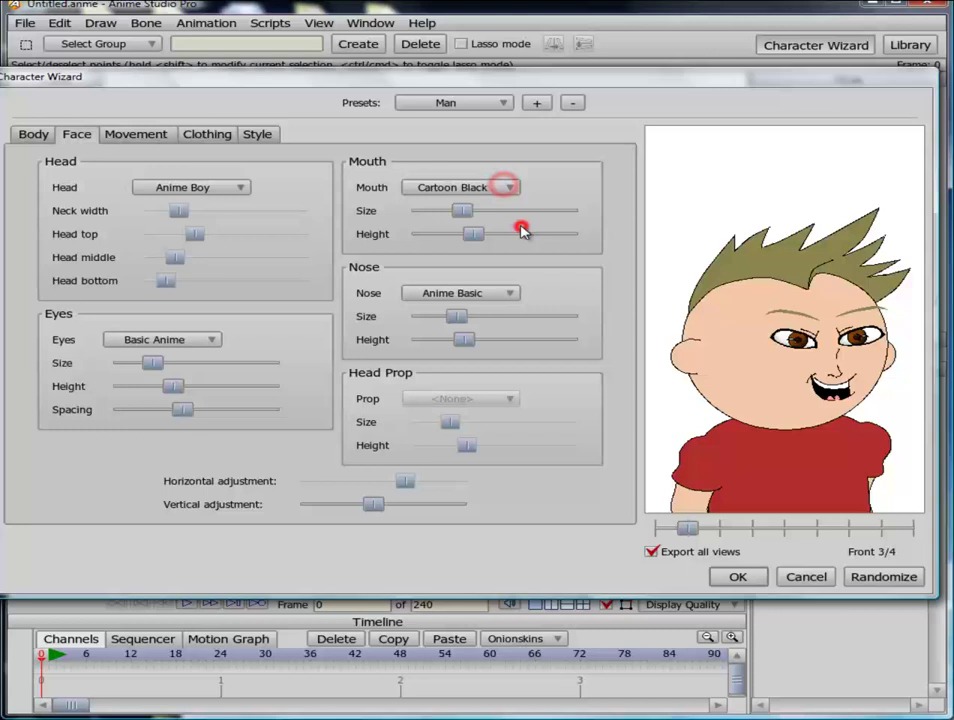
{"action": "left_click", "coordinate": [508, 187]}
{"action": "left_click", "coordinate": [528, 256]}
{"action": "left_click", "coordinate": [508, 187]}
{"action": "left_click", "coordinate": [512, 234]}
{"action": "left_click", "coordinate": [508, 187]}
{"action": "left_click", "coordinate": [538, 224]}
{"action": "left_click", "coordinate": [508, 187]}
{"action": "left_click", "coordinate": [548, 245]}
{"action": "left_click", "coordinate": [508, 187]}
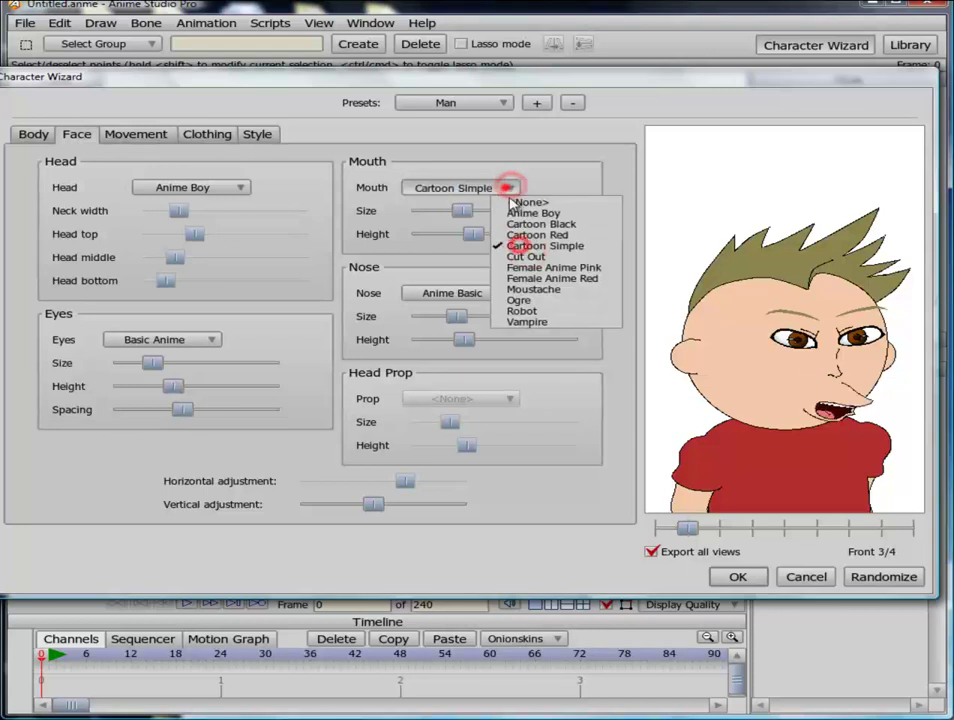
{"action": "left_click", "coordinate": [528, 256]}
{"action": "left_click", "coordinate": [508, 187]}
{"action": "left_click", "coordinate": [555, 267]}
{"action": "left_click", "coordinate": [507, 187]}
{"action": "left_click", "coordinate": [523, 278]}
{"action": "left_click", "coordinate": [508, 187]}
{"action": "left_click", "coordinate": [533, 289]}
{"action": "left_click", "coordinate": [508, 187]}
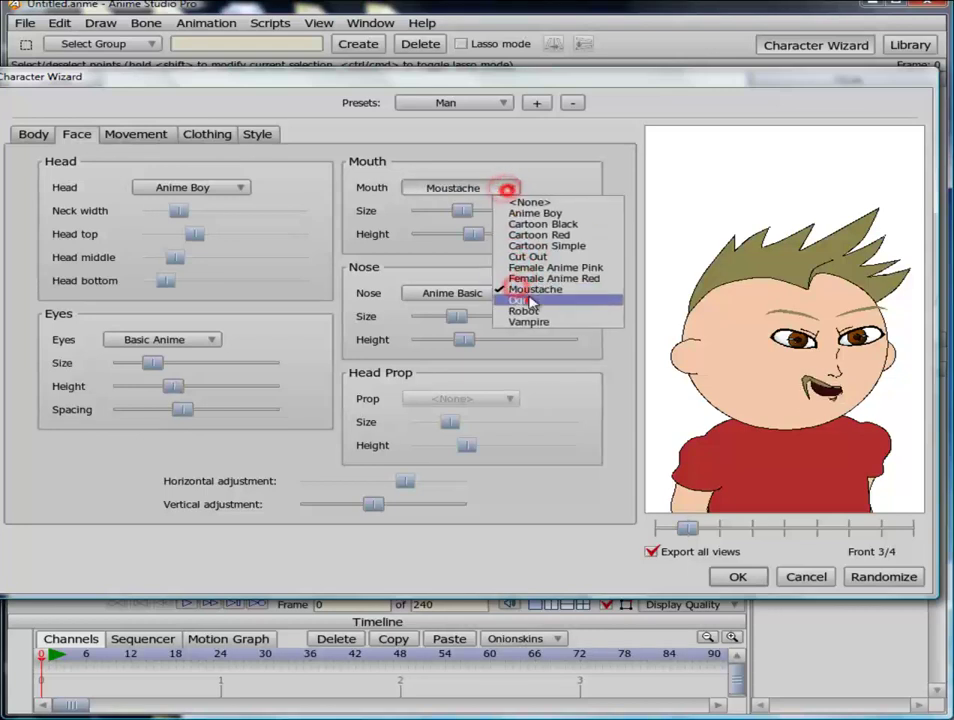
{"action": "left_click", "coordinate": [520, 300]}
{"action": "left_click", "coordinate": [508, 187]}
{"action": "left_click", "coordinate": [527, 321]}
{"action": "left_click", "coordinate": [508, 187]}
{"action": "left_click", "coordinate": [505, 222]}
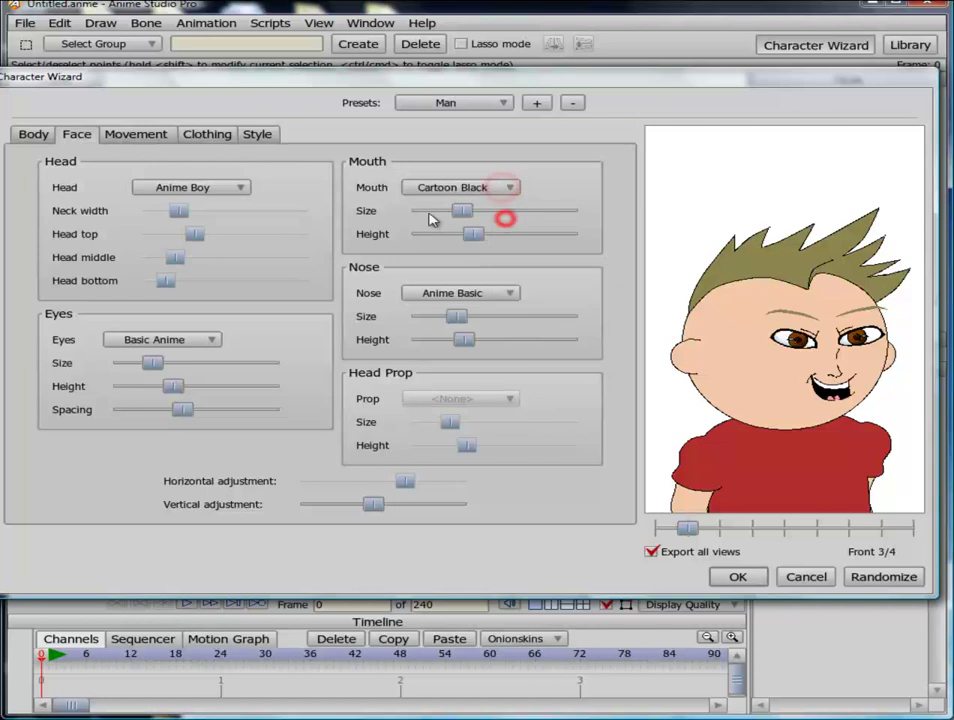
{"action": "left_click_drag", "start_coordinate": [461, 210], "coordinate": [468, 236]}
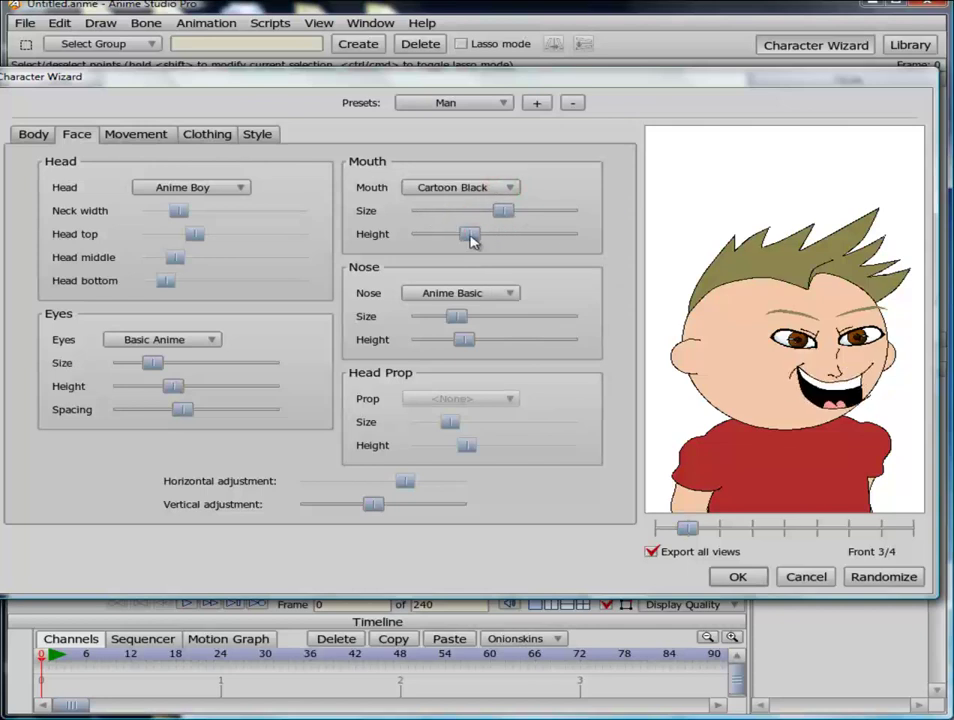
- Choose the Wide nose after trying the others, and switch the mouth back to Anime Boy
{"action": "left_click", "coordinate": [507, 293]}
{"action": "left_click", "coordinate": [538, 329]}
{"action": "left_click", "coordinate": [508, 293]}
{"action": "left_click", "coordinate": [523, 340]}
{"action": "left_click", "coordinate": [508, 293]}
{"action": "left_click", "coordinate": [525, 351]}
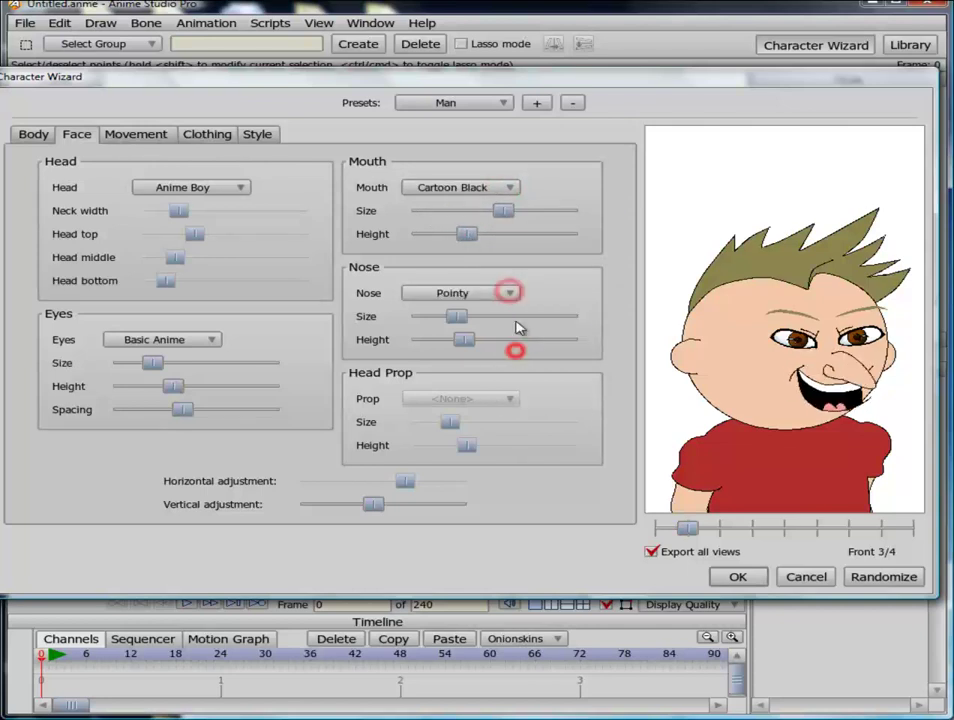
{"action": "left_click", "coordinate": [508, 293]}
{"action": "left_click", "coordinate": [525, 362]}
{"action": "left_click", "coordinate": [508, 293]}
{"action": "left_click", "coordinate": [526, 373]}
{"action": "left_click", "coordinate": [508, 293]}
{"action": "left_click", "coordinate": [525, 384]}
{"action": "left_click", "coordinate": [508, 293]}
{"action": "left_click", "coordinate": [525, 395]}
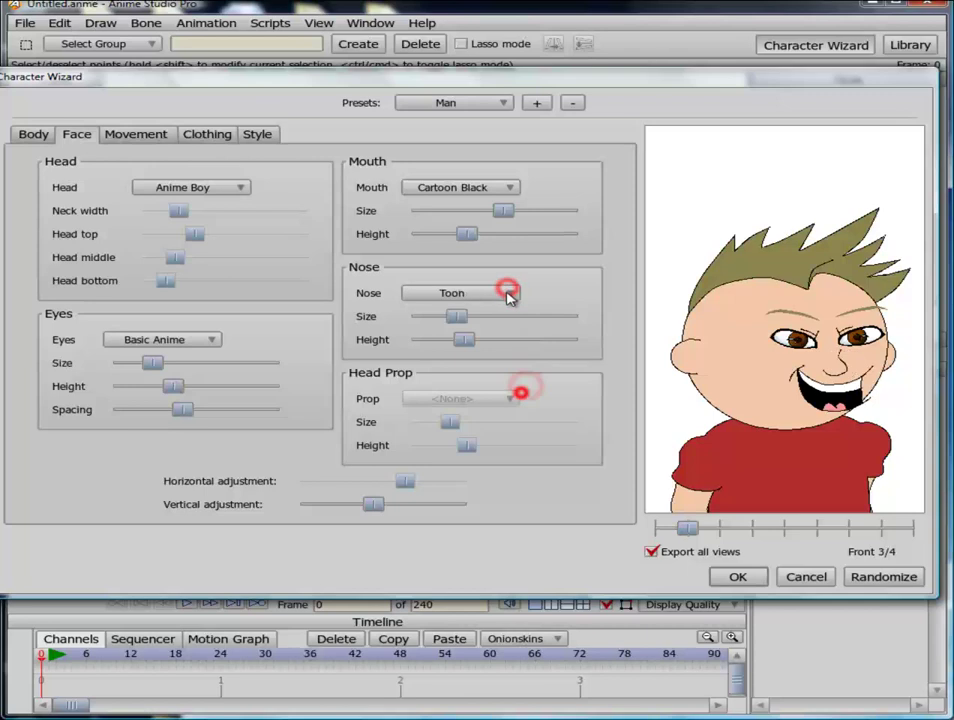
{"action": "left_click", "coordinate": [508, 293]}
{"action": "left_click", "coordinate": [524, 406]}
{"action": "left_click", "coordinate": [508, 187]}
{"action": "left_click", "coordinate": [533, 213]}
- Try eye styles from Animated Toon through Robotic, then settle on Animated Toon eyes
{"action": "left_click", "coordinate": [208, 340]}
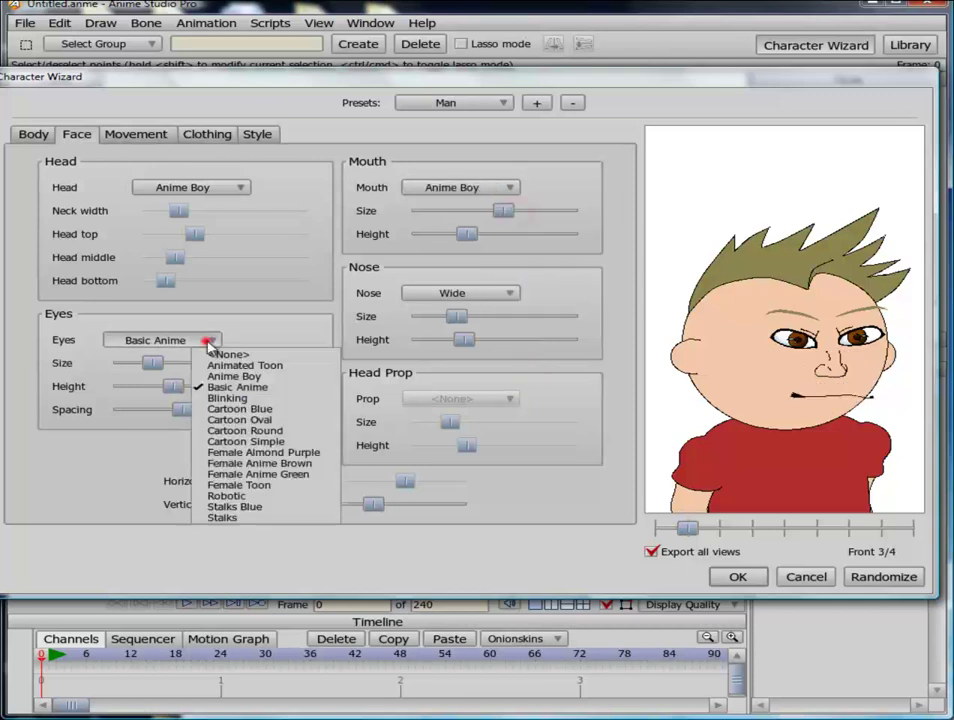
{"action": "left_click", "coordinate": [211, 366]}
{"action": "left_click", "coordinate": [206, 340]}
{"action": "left_click", "coordinate": [213, 377]}
{"action": "left_click", "coordinate": [208, 340]}
{"action": "left_click", "coordinate": [213, 388]}
{"action": "left_click", "coordinate": [208, 340]}
{"action": "left_click", "coordinate": [214, 399]}
{"action": "left_click", "coordinate": [208, 340]}
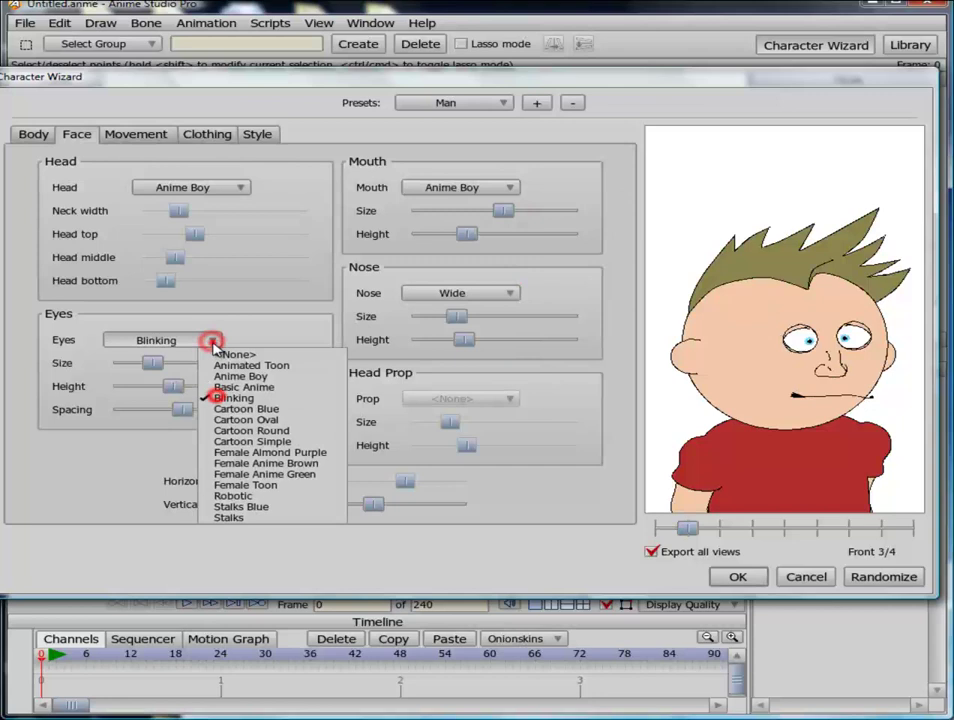
{"action": "left_click", "coordinate": [218, 409]}
{"action": "left_click", "coordinate": [208, 340]}
{"action": "left_click", "coordinate": [218, 421]}
{"action": "left_click", "coordinate": [208, 340]}
{"action": "left_click", "coordinate": [224, 432]}
{"action": "left_click", "coordinate": [208, 340]}
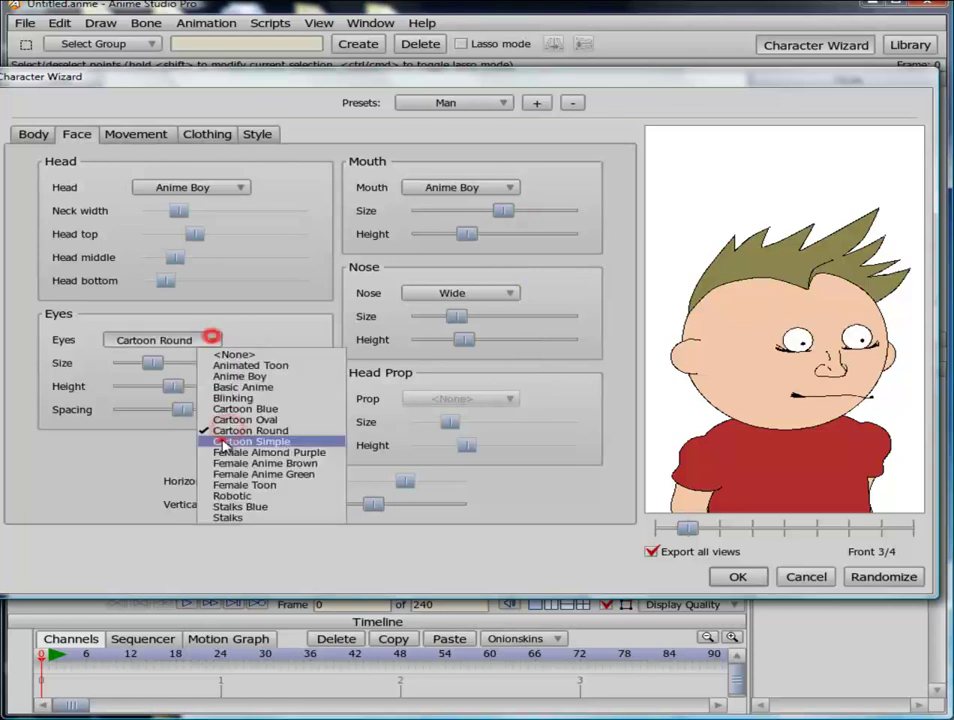
{"action": "left_click", "coordinate": [222, 444]}
{"action": "left_click", "coordinate": [208, 340]}
{"action": "left_click", "coordinate": [229, 455]}
{"action": "left_click", "coordinate": [230, 463]}
{"action": "left_click", "coordinate": [208, 340]}
{"action": "left_click", "coordinate": [230, 474]}
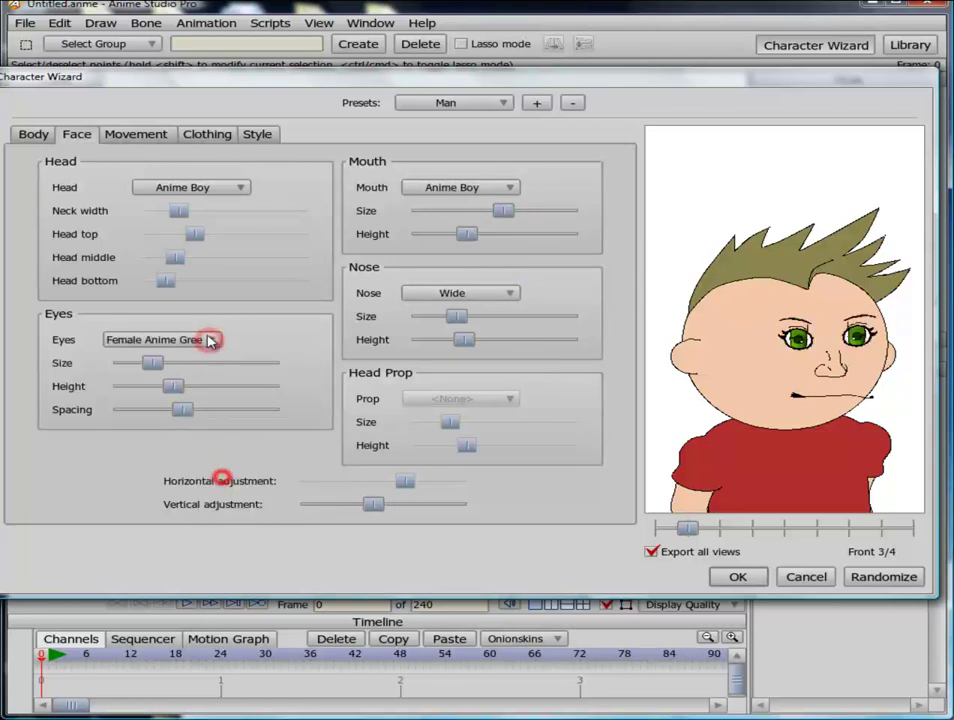
{"action": "left_click", "coordinate": [208, 340]}
{"action": "left_click", "coordinate": [228, 485]}
{"action": "left_click", "coordinate": [208, 340]}
{"action": "left_click", "coordinate": [226, 496]}
{"action": "left_click", "coordinate": [208, 340]}
{"action": "left_click", "coordinate": [224, 507]}
{"action": "left_click", "coordinate": [208, 340]}
{"action": "left_click", "coordinate": [224, 517]}
{"action": "left_click", "coordinate": [208, 340]}
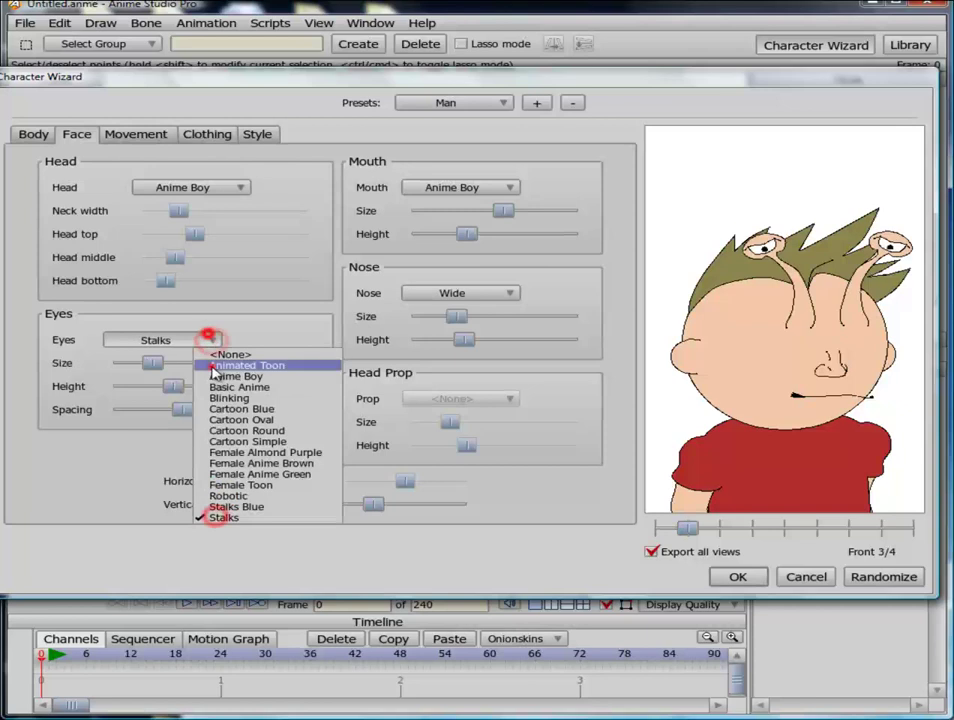
{"action": "left_click", "coordinate": [235, 365]}
- Make the eyes larger and move them closer together
{"action": "left_click_drag", "start_coordinate": [152, 363], "coordinate": [195, 365]}
{"action": "left_click", "coordinate": [172, 387]}
{"action": "left_click_drag", "start_coordinate": [183, 409], "coordinate": [172, 409]}
- Switch to the Generic head and make it taller, reshaping its middle and bottom
{"action": "left_click", "coordinate": [241, 187]}
{"action": "left_click", "coordinate": [256, 213]}
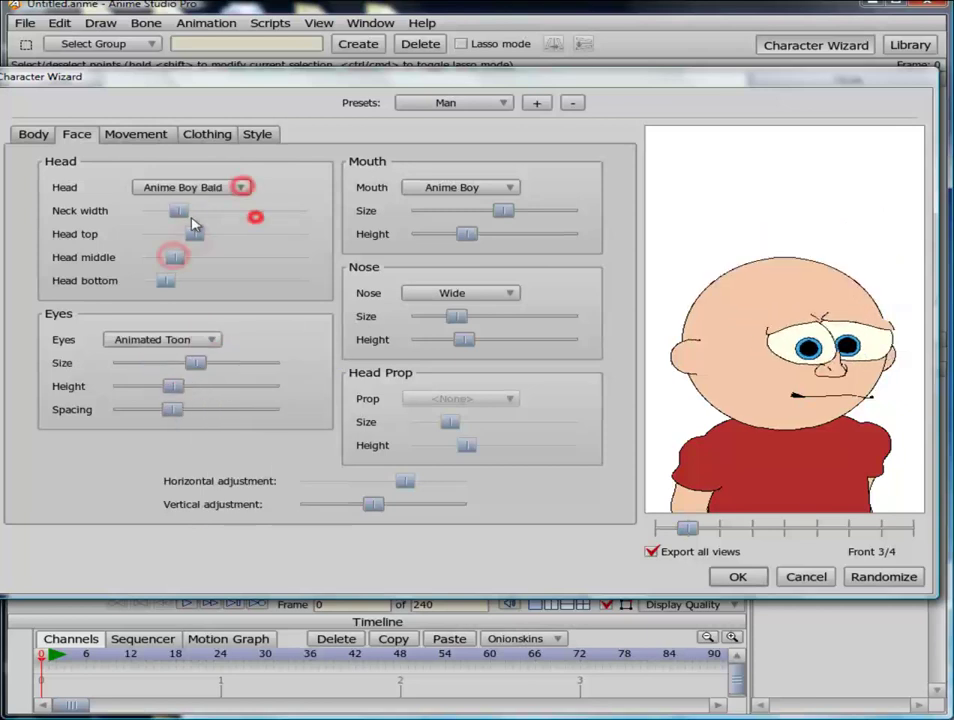
{"action": "left_click", "coordinate": [241, 187]}
{"action": "left_click", "coordinate": [255, 202]}
{"action": "left_click_drag", "start_coordinate": [196, 234], "coordinate": [278, 236]}
{"action": "left_click_drag", "start_coordinate": [177, 257], "coordinate": [187, 281]}
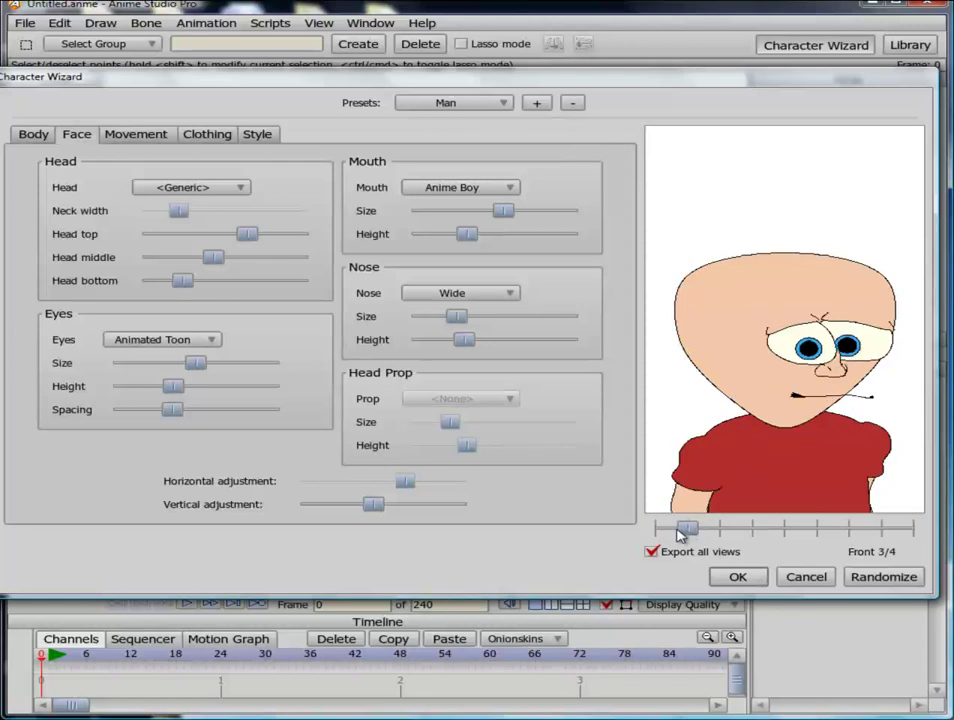
- Give the man the Anime Boy head and shift his facial features vertically
{"action": "left_click", "coordinate": [240, 188]}
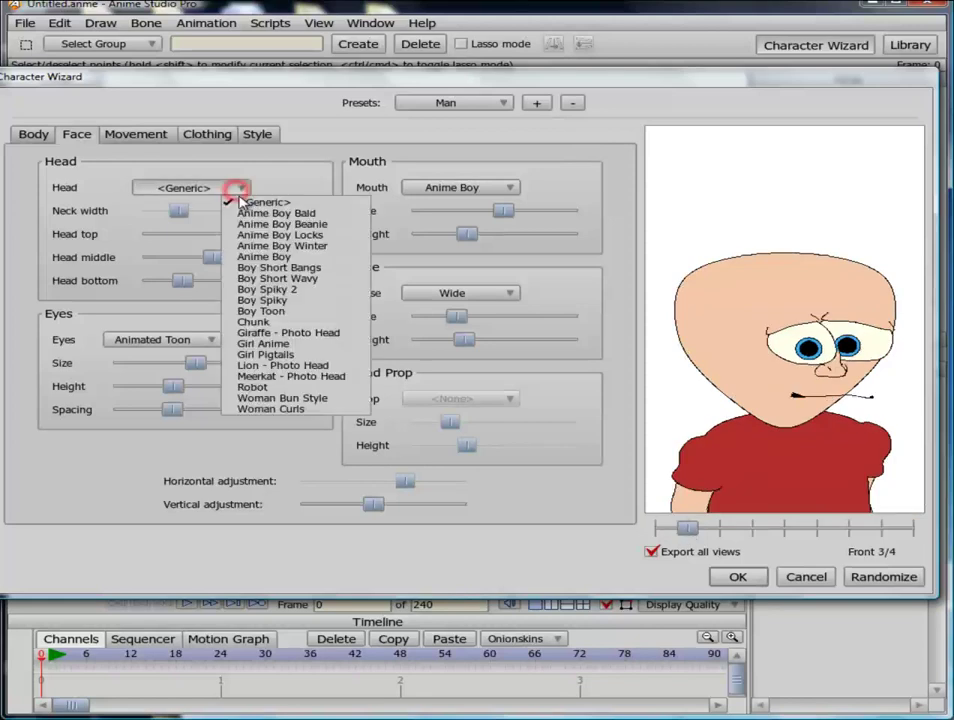
{"action": "left_click", "coordinate": [240, 257]}
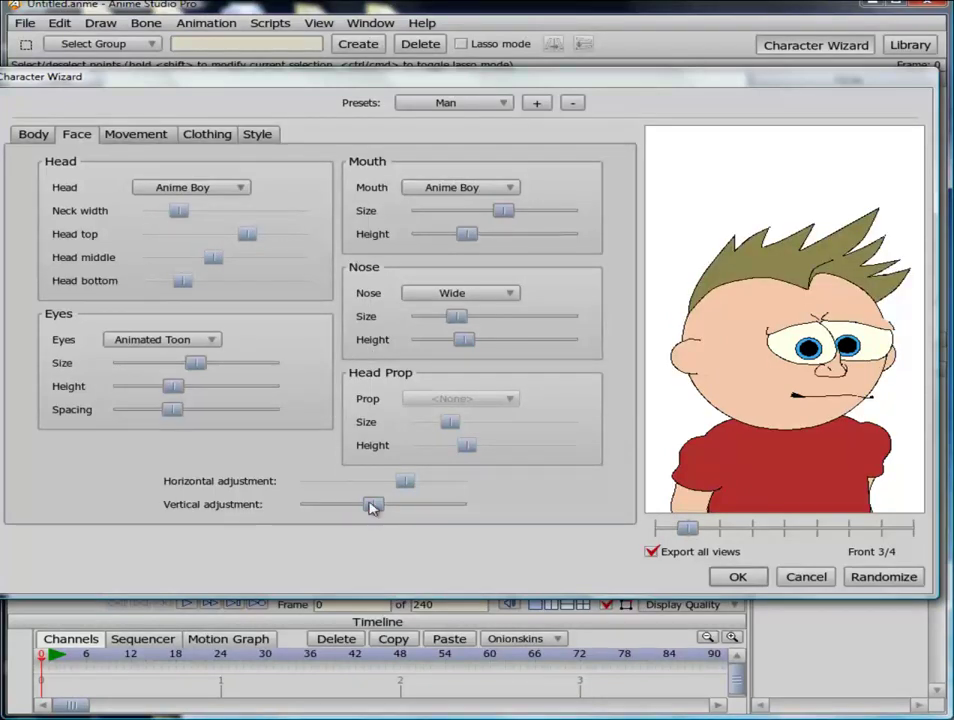
{"action": "mouse_move", "coordinate": [370, 507]}
{"action": "left_mouse_down"}
{"action": "mouse_move", "coordinate": [407, 507]}
{"action": "mouse_move", "coordinate": [320, 505]}
{"action": "mouse_move", "coordinate": [358, 507]}
{"action": "left_mouse_up"}
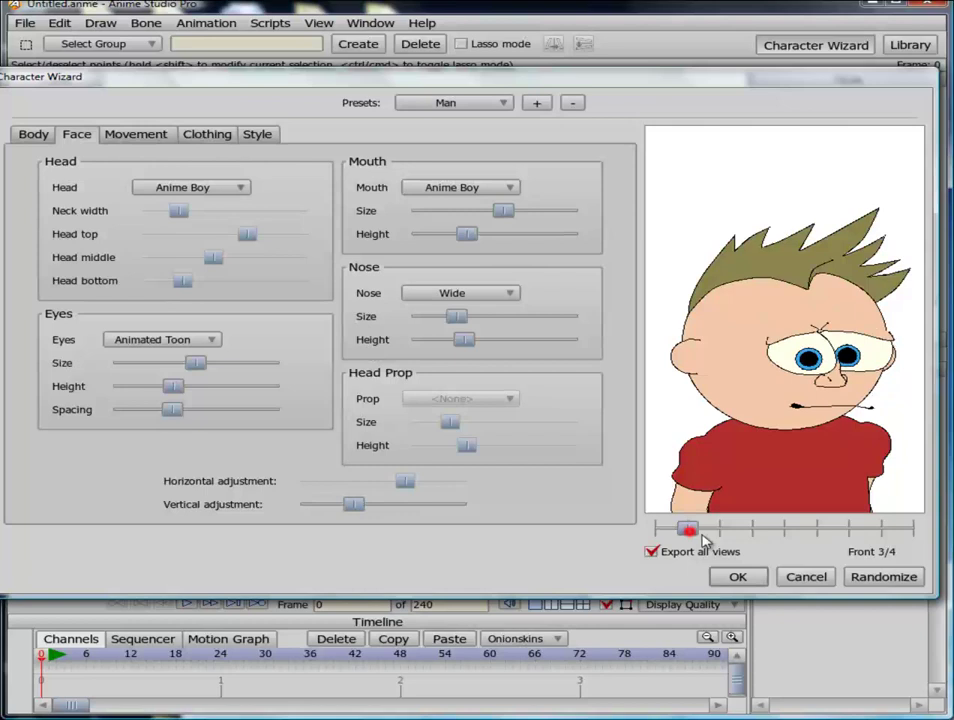
- Check the side and back views while nudging the features sideways, then bring up the Movement settings
{"action": "left_click_drag", "start_coordinate": [690, 530], "coordinate": [862, 534]}
{"action": "left_click", "coordinate": [783, 535]}
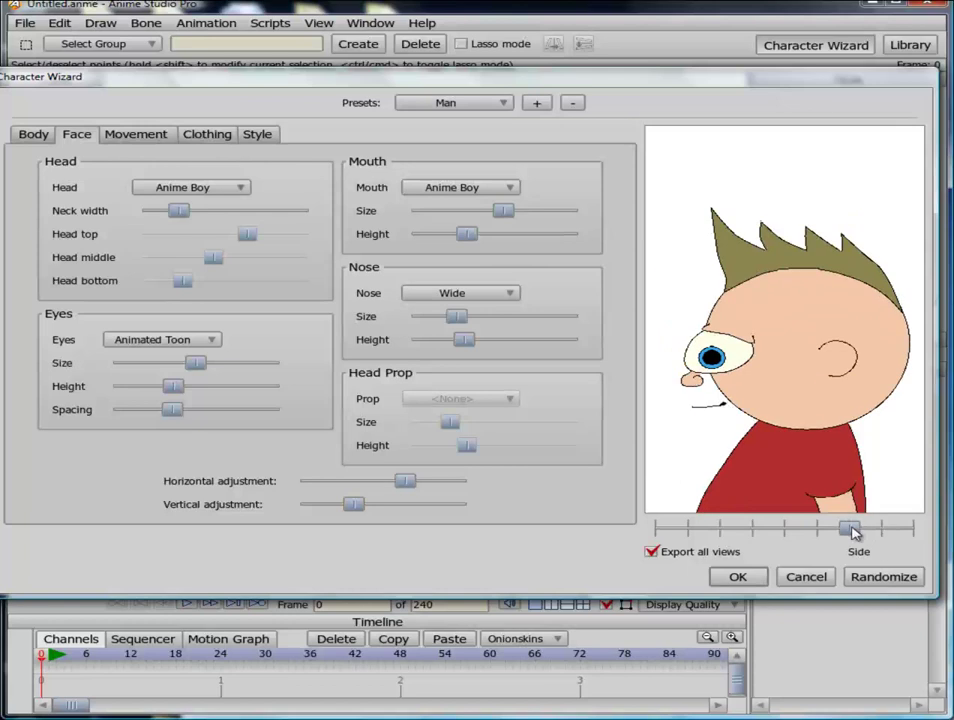
{"action": "left_click_drag", "start_coordinate": [404, 482], "coordinate": [373, 486]}
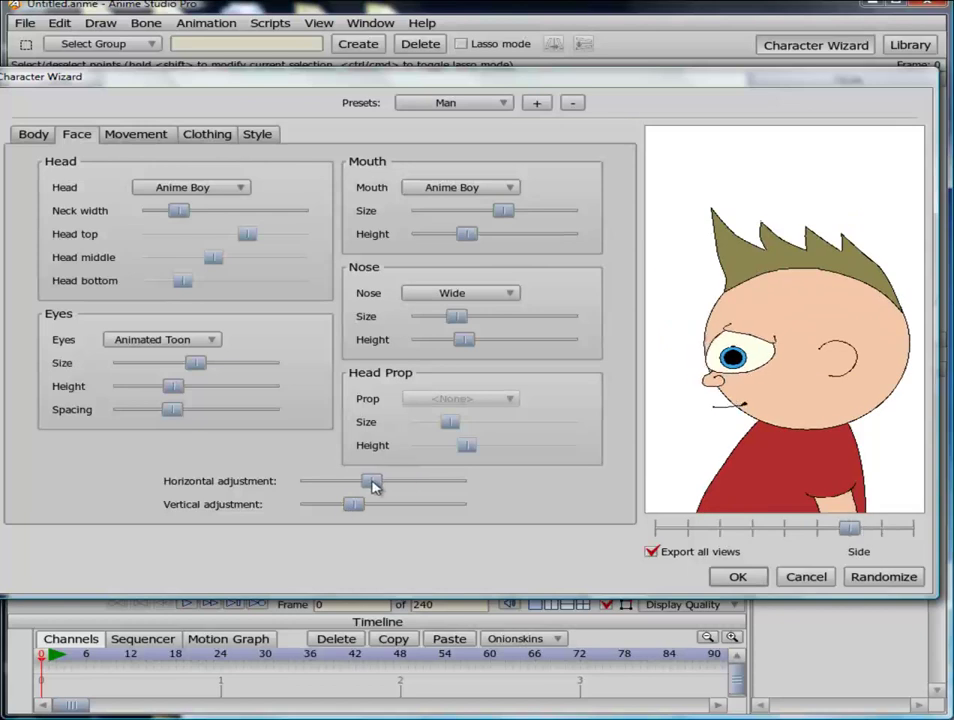
{"action": "left_click_drag", "start_coordinate": [849, 528], "coordinate": [686, 529]}
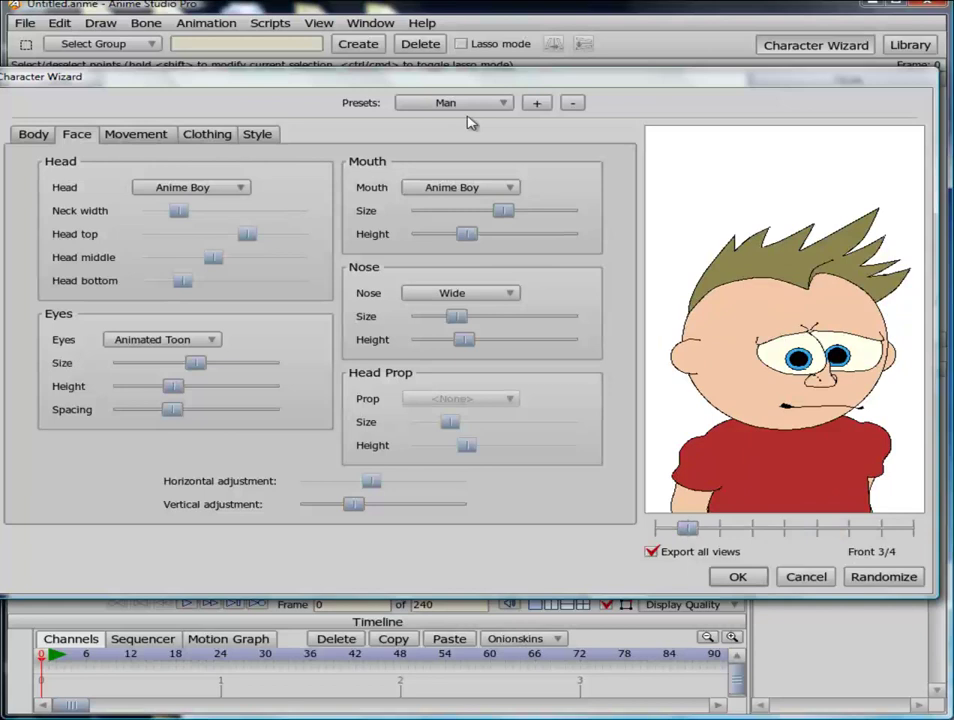
{"action": "left_click", "coordinate": [142, 137]}
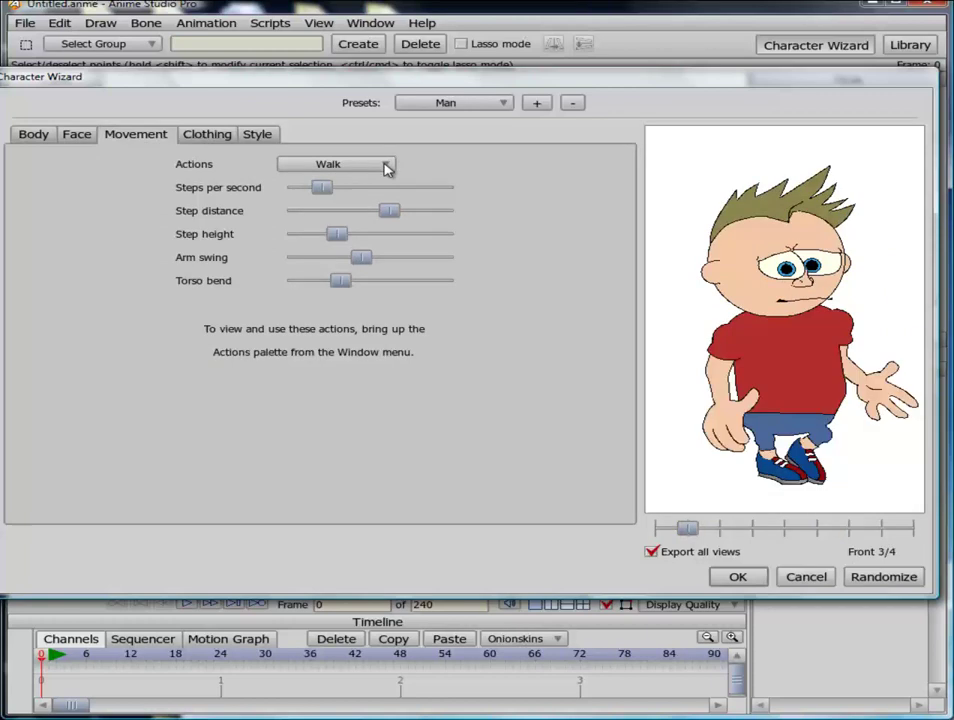
- Lower the walk's steps per second, shorten its step distance and reduce its torso bend
{"action": "left_click_drag", "start_coordinate": [321, 187], "coordinate": [302, 191]}
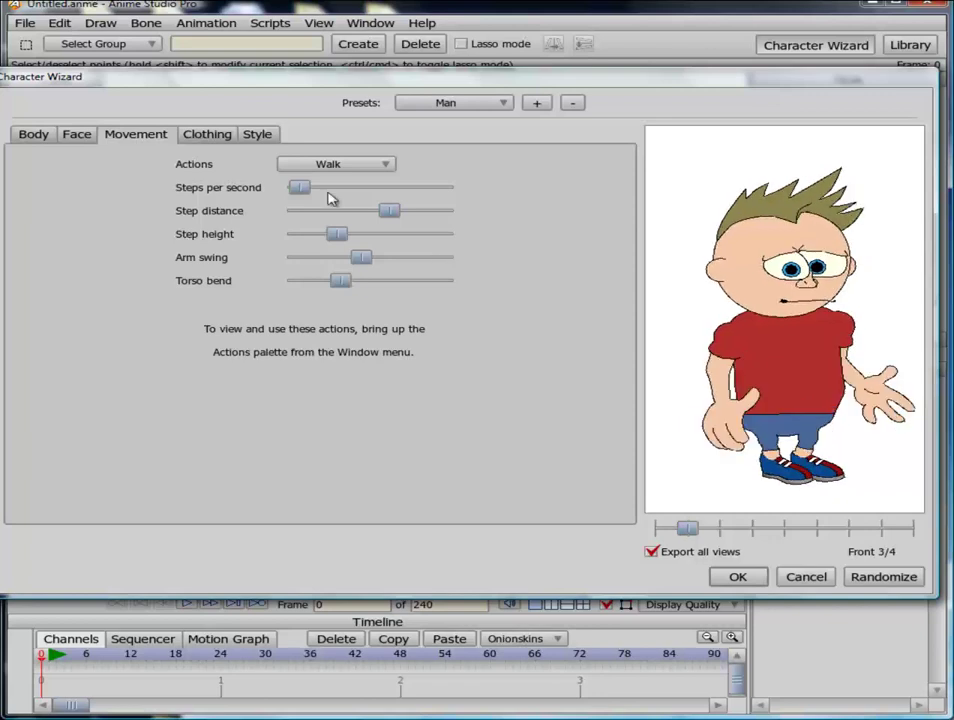
{"action": "left_click_drag", "start_coordinate": [392, 213], "coordinate": [422, 262]}
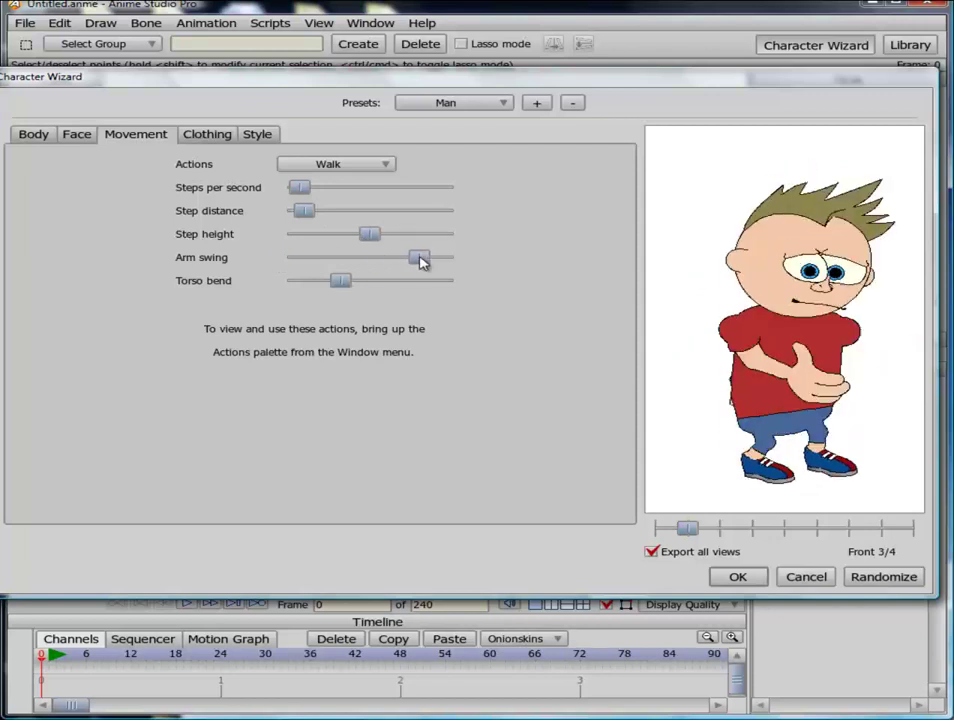
{"action": "mouse_move", "coordinate": [336, 280]}
{"action": "left_mouse_down"}
{"action": "mouse_move", "coordinate": [414, 285]}
{"action": "mouse_move", "coordinate": [318, 286]}
{"action": "left_mouse_up"}
{"action": "left_click", "coordinate": [385, 165]}
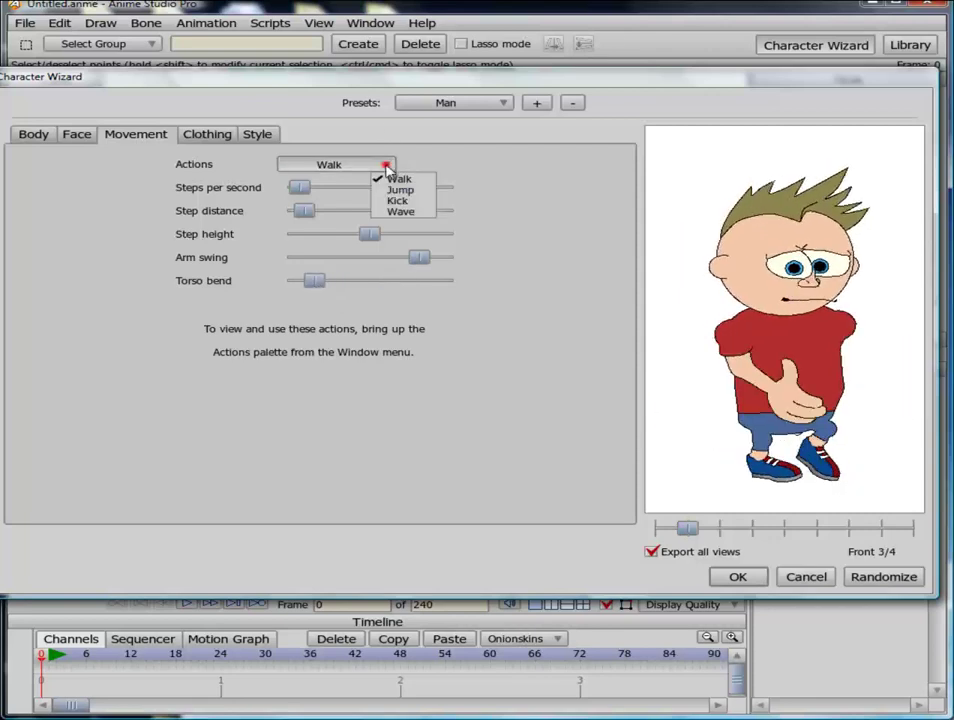
{"action": "left_click", "coordinate": [396, 191]}
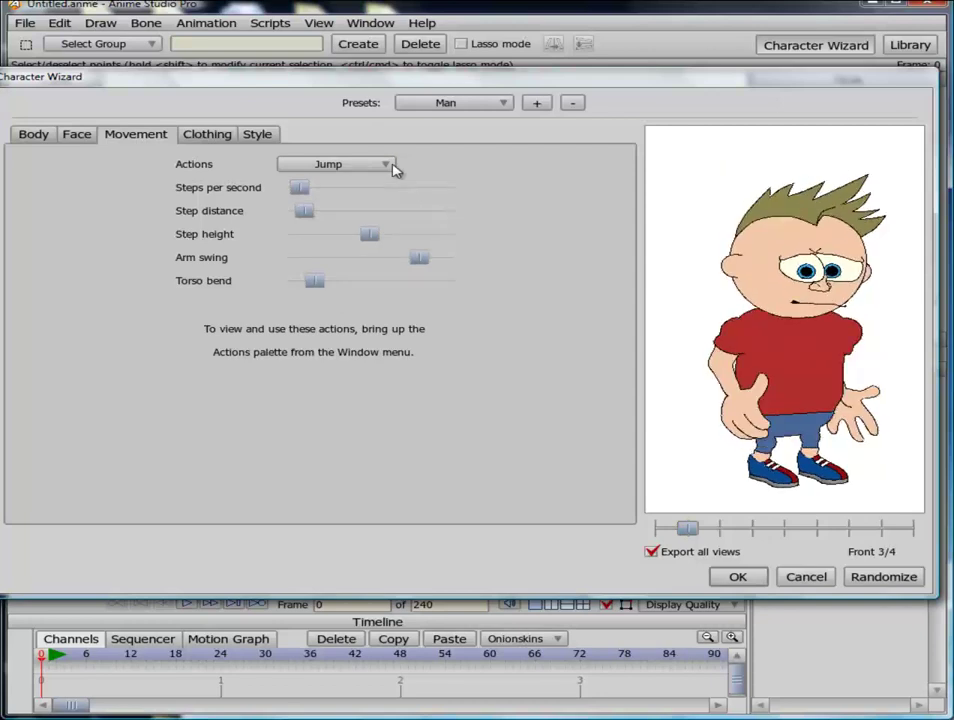
{"action": "left_click", "coordinate": [390, 167]}
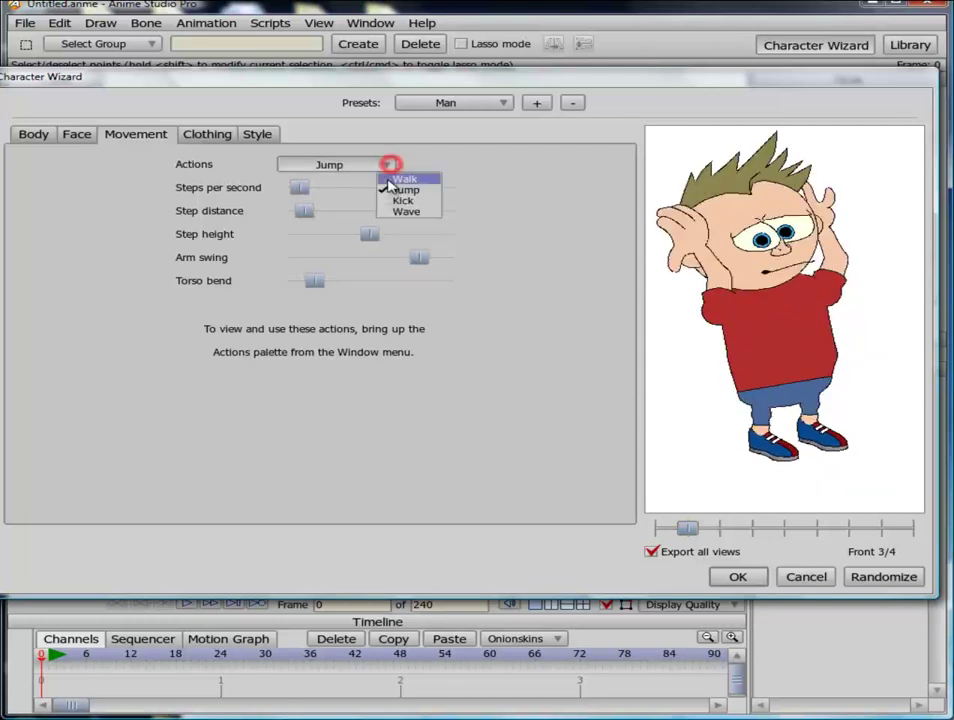
{"action": "left_click", "coordinate": [392, 202]}
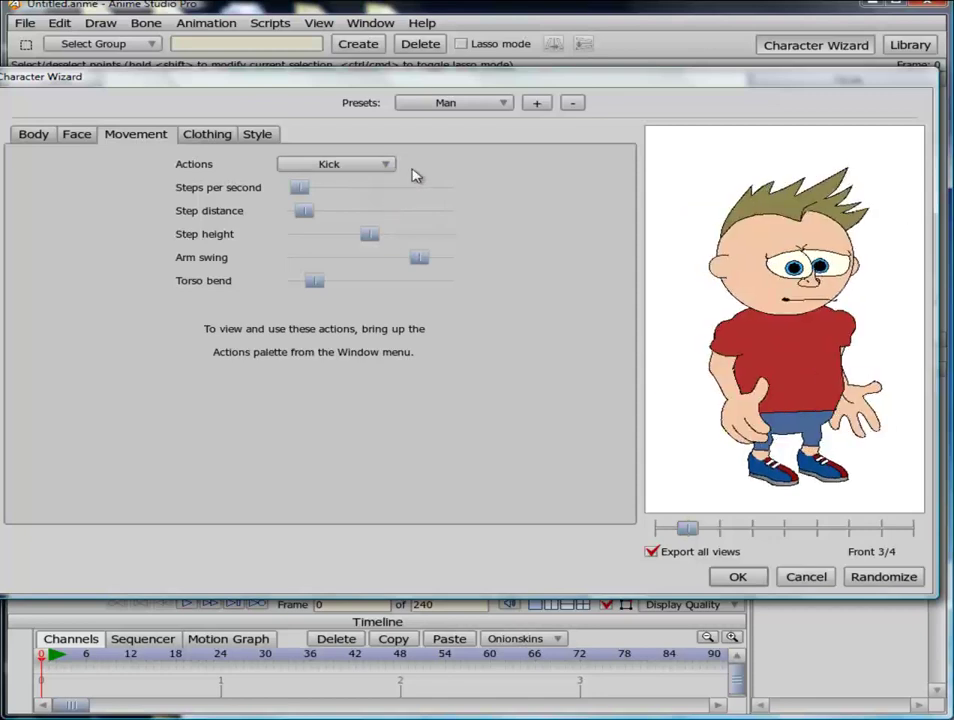
{"action": "left_click", "coordinate": [387, 164]}
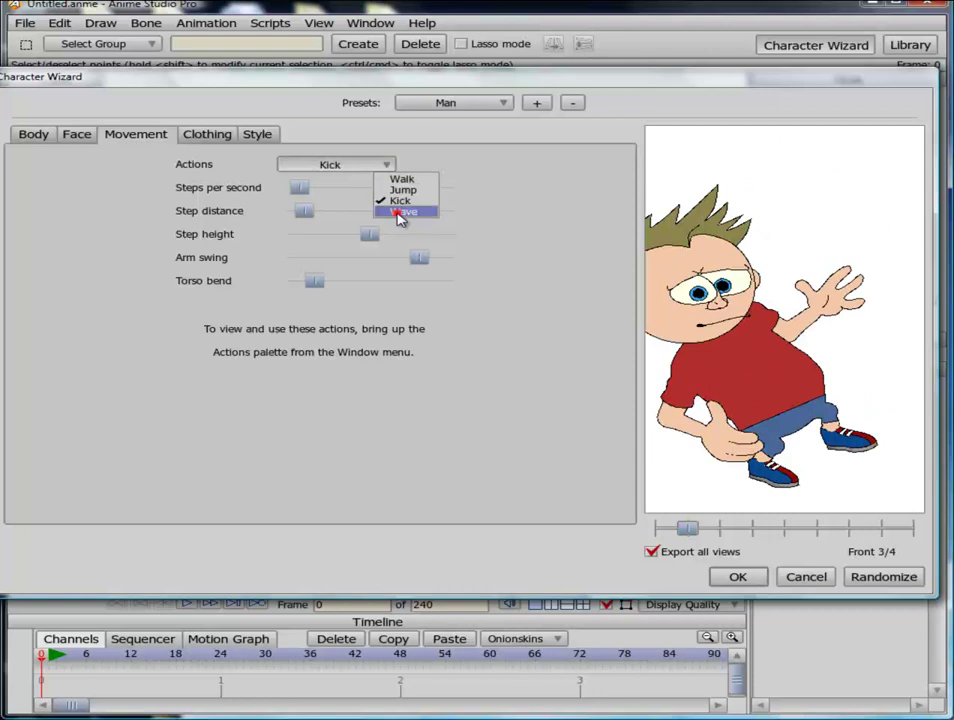
{"action": "left_click", "coordinate": [399, 212]}
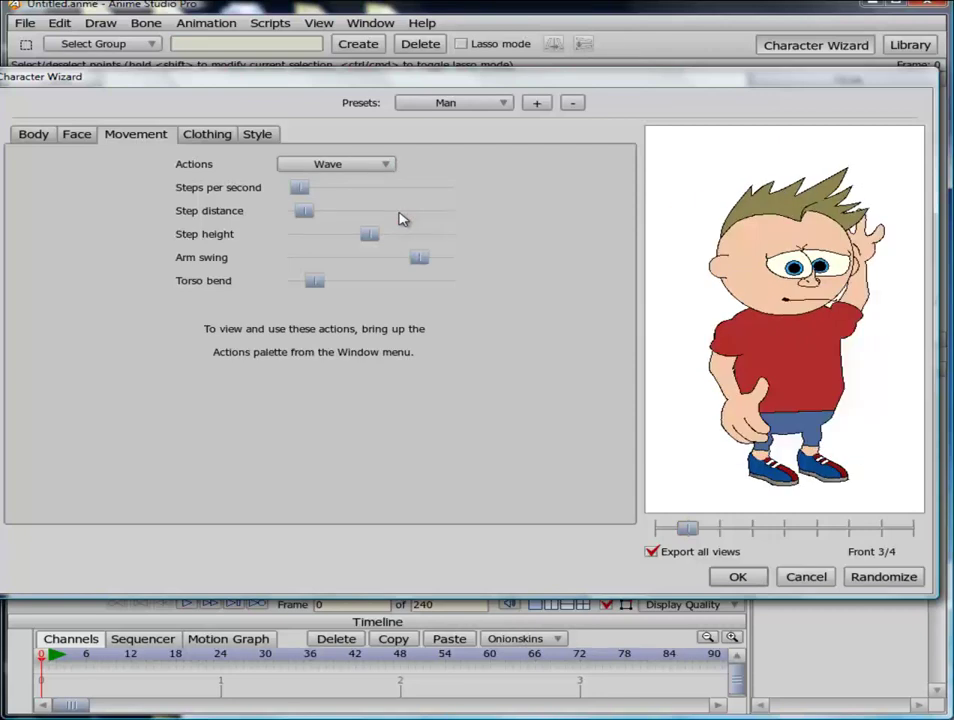
{"action": "left_click", "coordinate": [389, 166]}
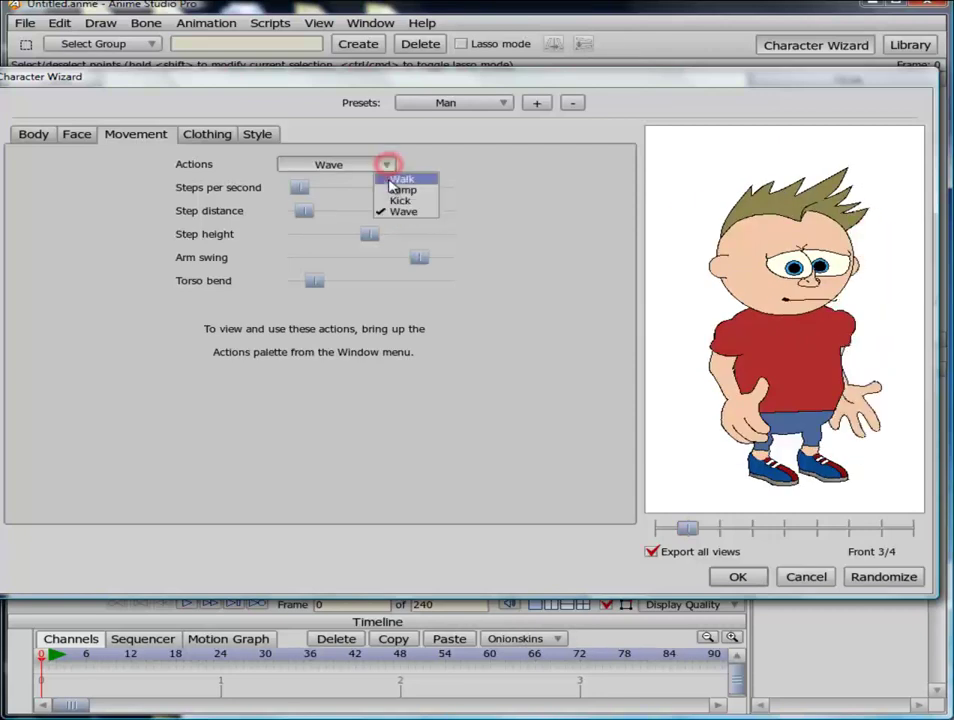
{"action": "left_click", "coordinate": [388, 181]}
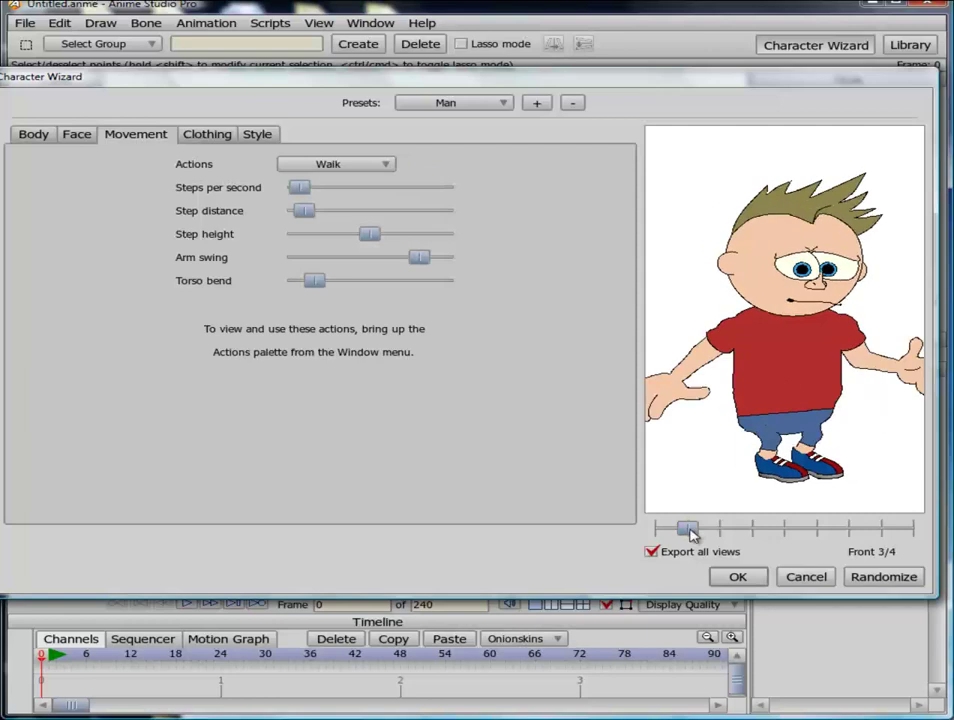
{"action": "mouse_move", "coordinate": [687, 530]}
{"action": "left_mouse_down"}
{"action": "mouse_move", "coordinate": [651, 536]}
{"action": "mouse_move", "coordinate": [911, 528]}
{"action": "mouse_move", "coordinate": [681, 522]}
{"action": "mouse_move", "coordinate": [690, 524]}
{"action": "left_mouse_up"}
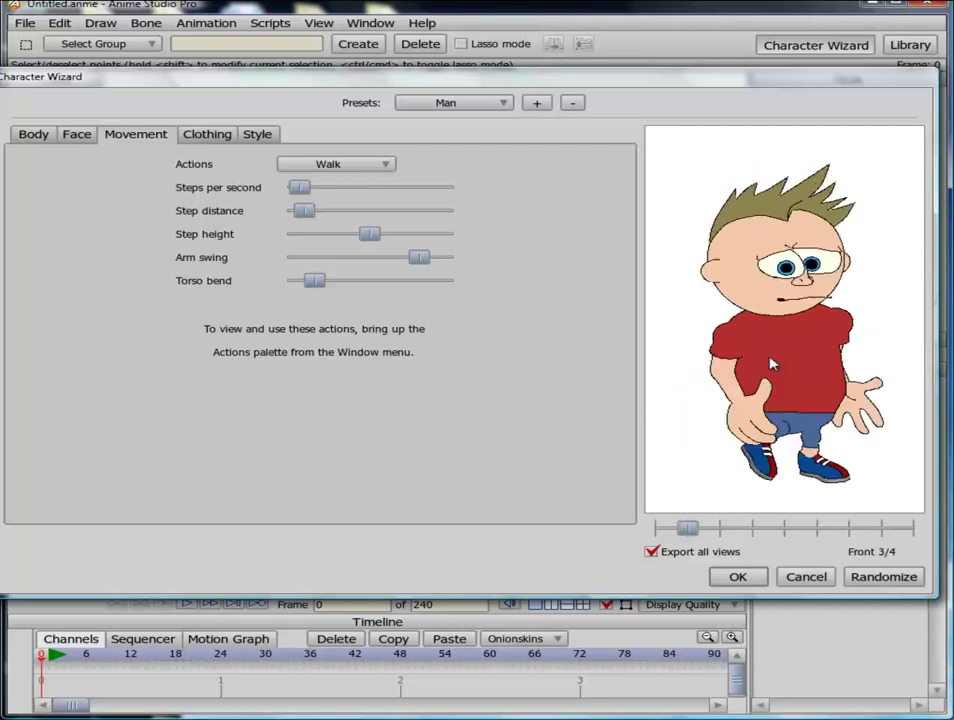
- In the Clothing options, try other styles but settle on Long pants and a Short-sleeved shirt
{"action": "left_click", "coordinate": [208, 131]}
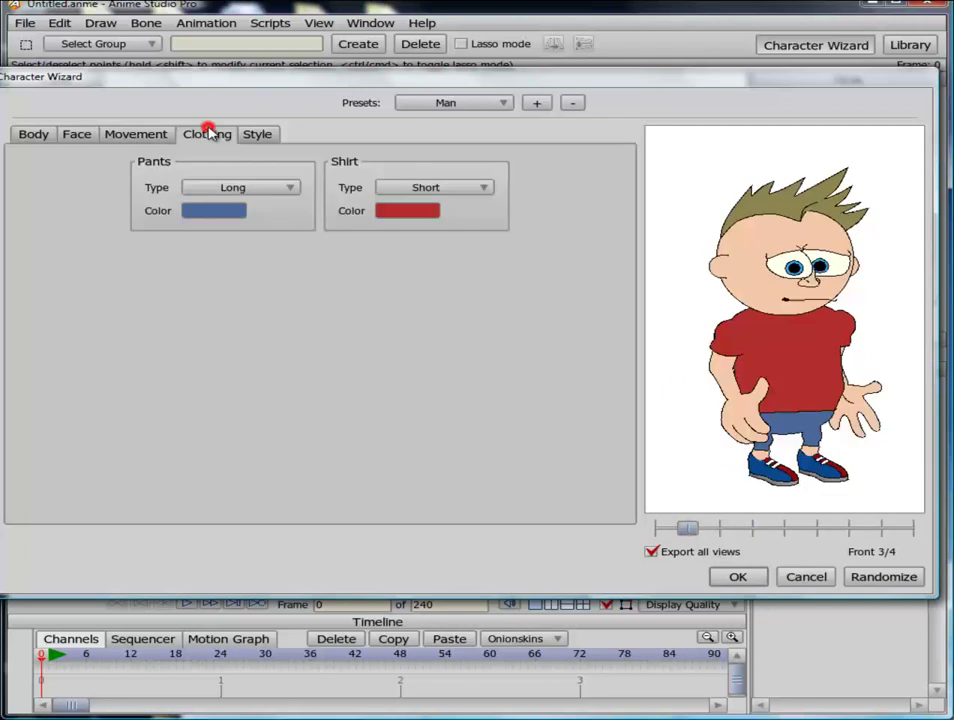
{"action": "left_click", "coordinate": [286, 189]}
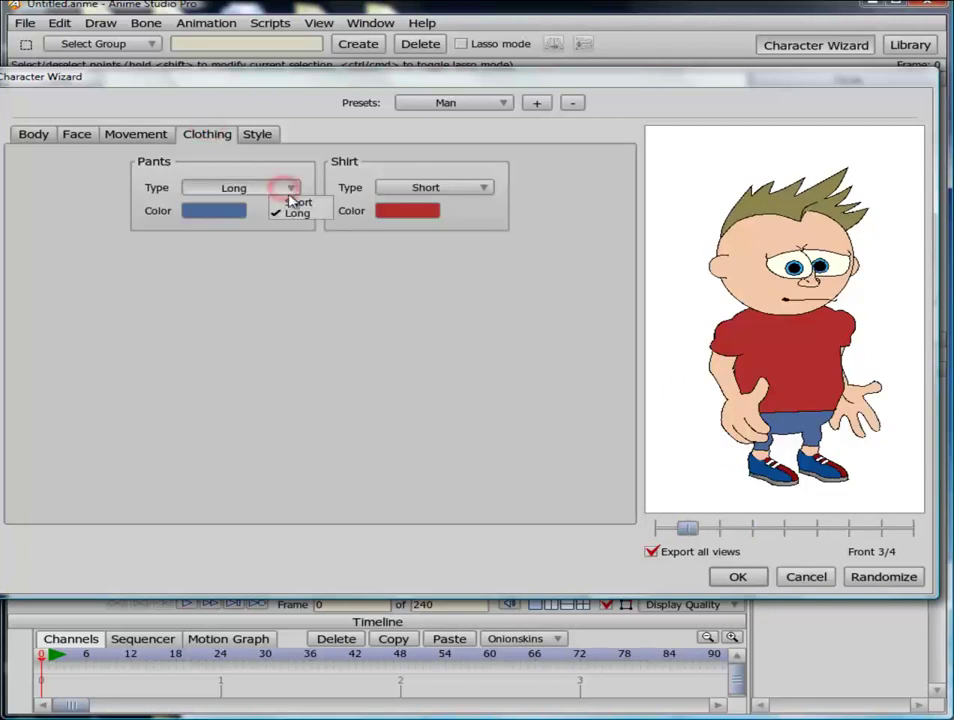
{"action": "left_click", "coordinate": [295, 202]}
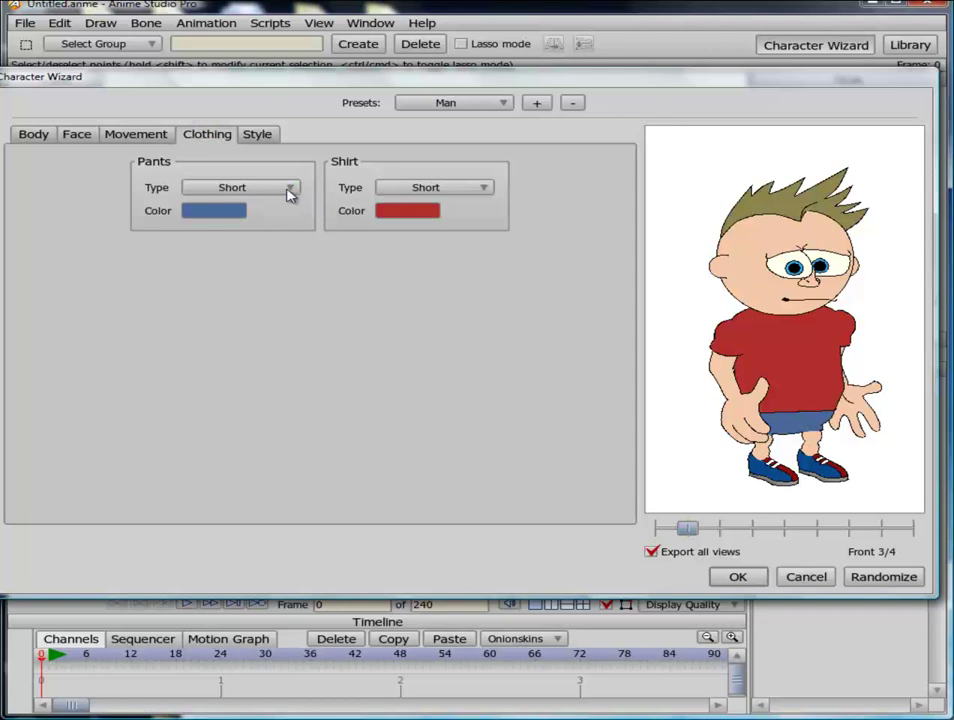
{"action": "left_click", "coordinate": [287, 190]}
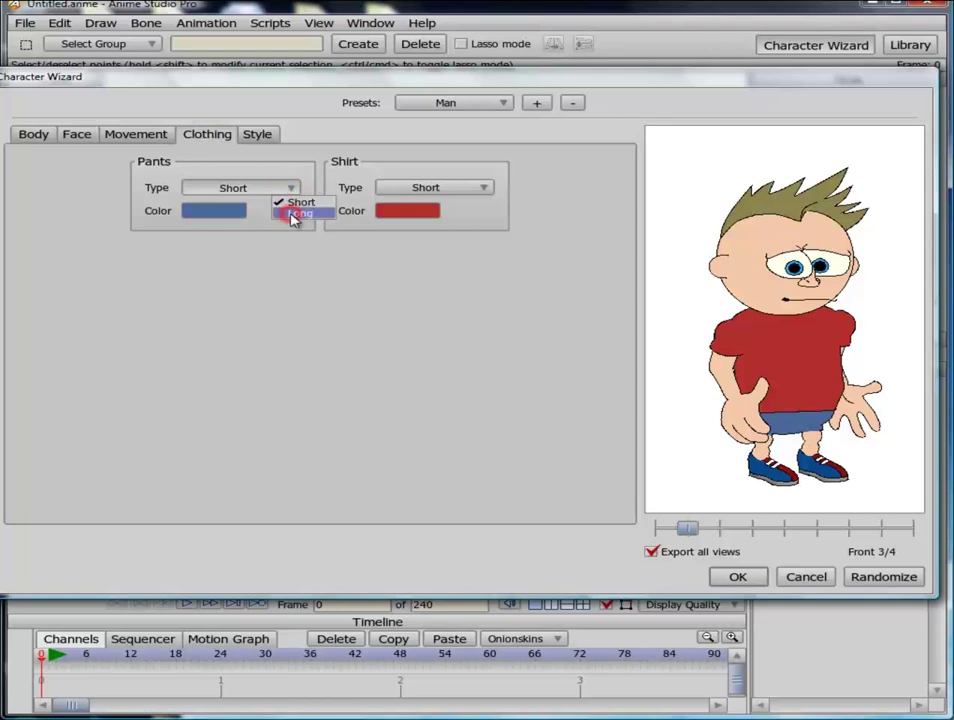
{"action": "left_click", "coordinate": [296, 214]}
{"action": "left_click", "coordinate": [483, 188]}
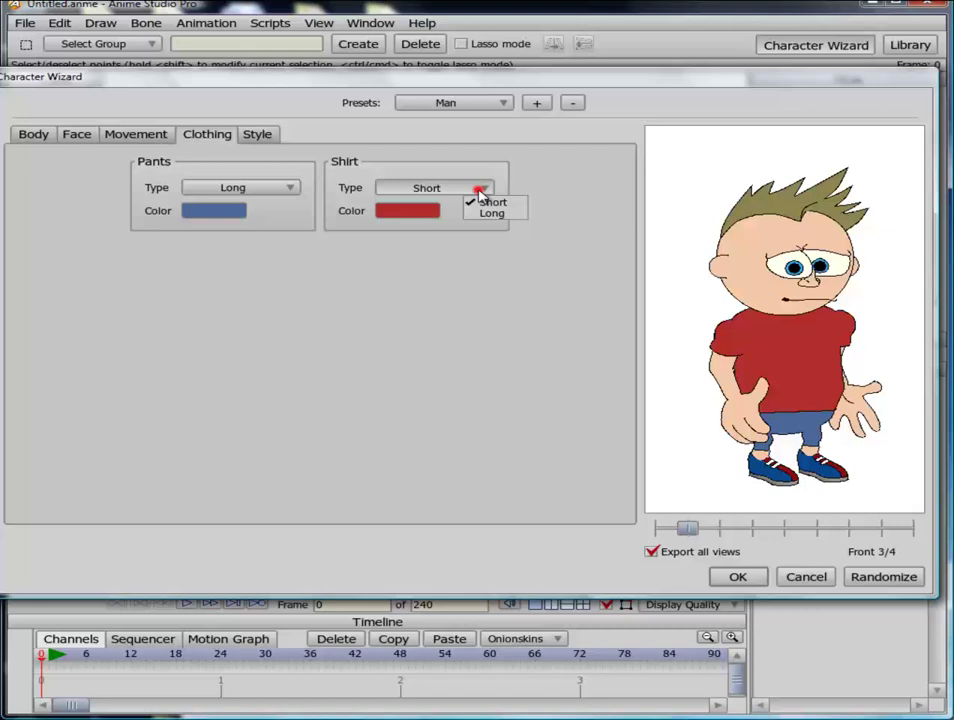
{"action": "left_click", "coordinate": [496, 212]}
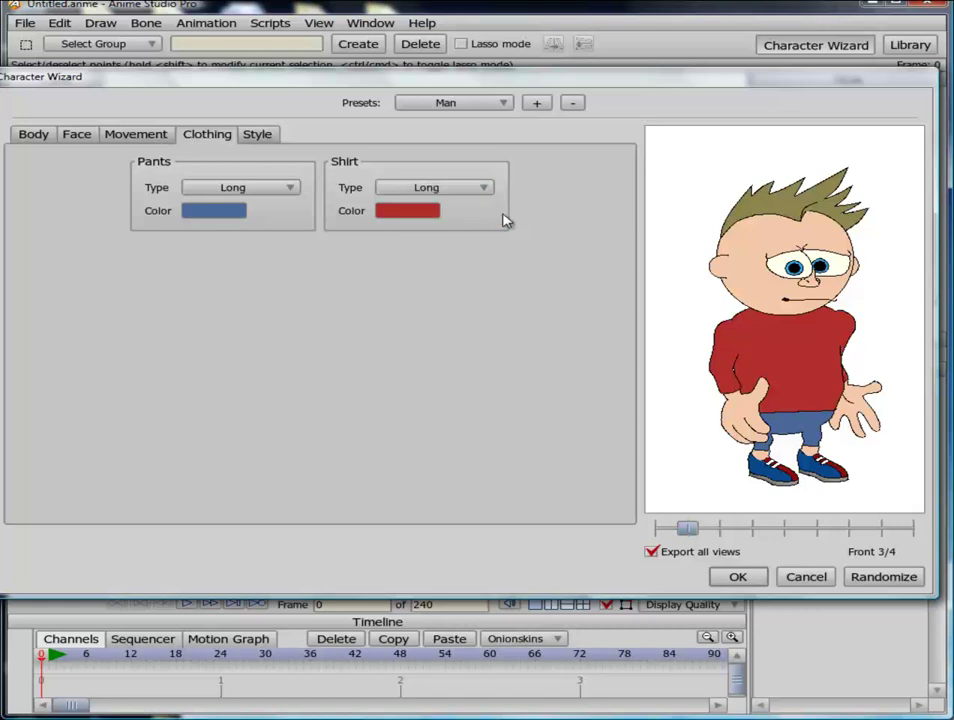
{"action": "left_click", "coordinate": [485, 187]}
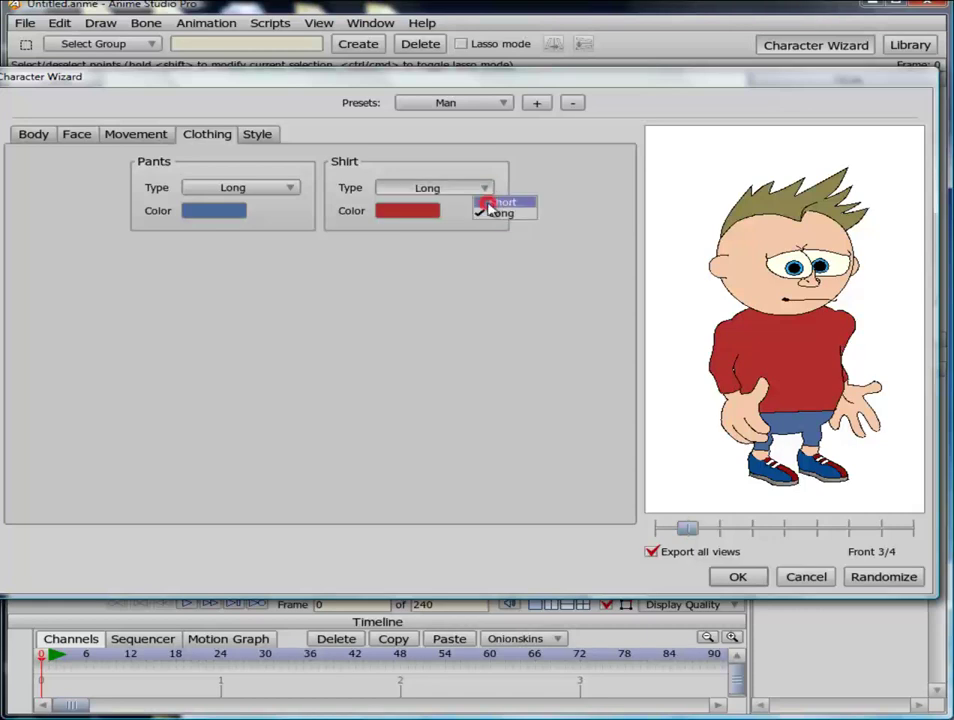
{"action": "left_click", "coordinate": [483, 200]}
- Change the pants colour to a brighter blue
{"action": "left_click", "coordinate": [224, 213]}
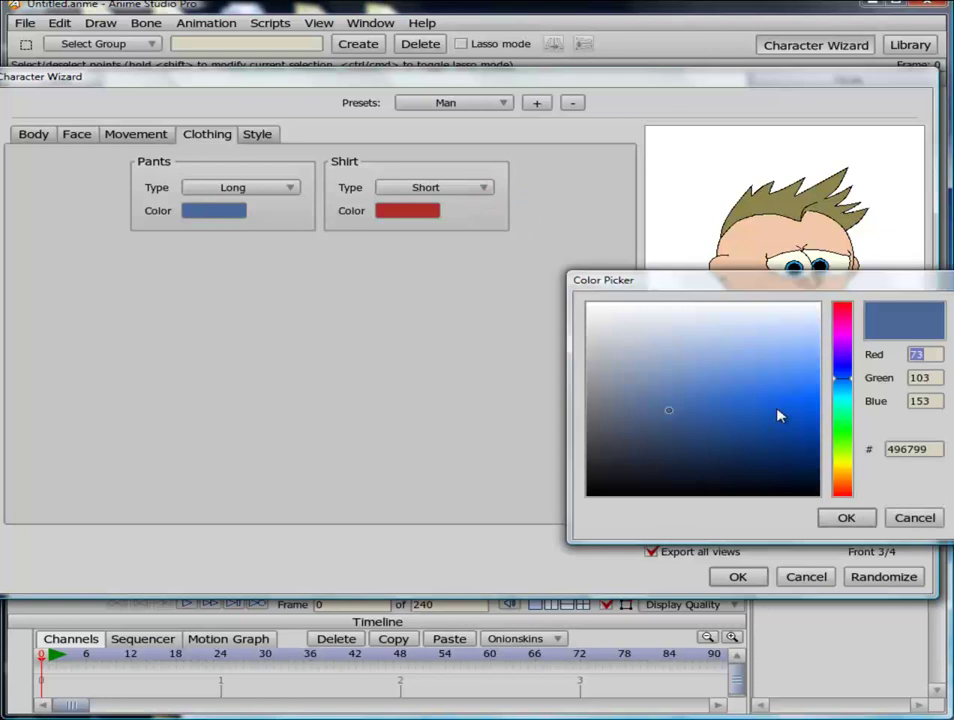
{"action": "left_click", "coordinate": [779, 408]}
{"action": "left_click", "coordinate": [846, 517]}
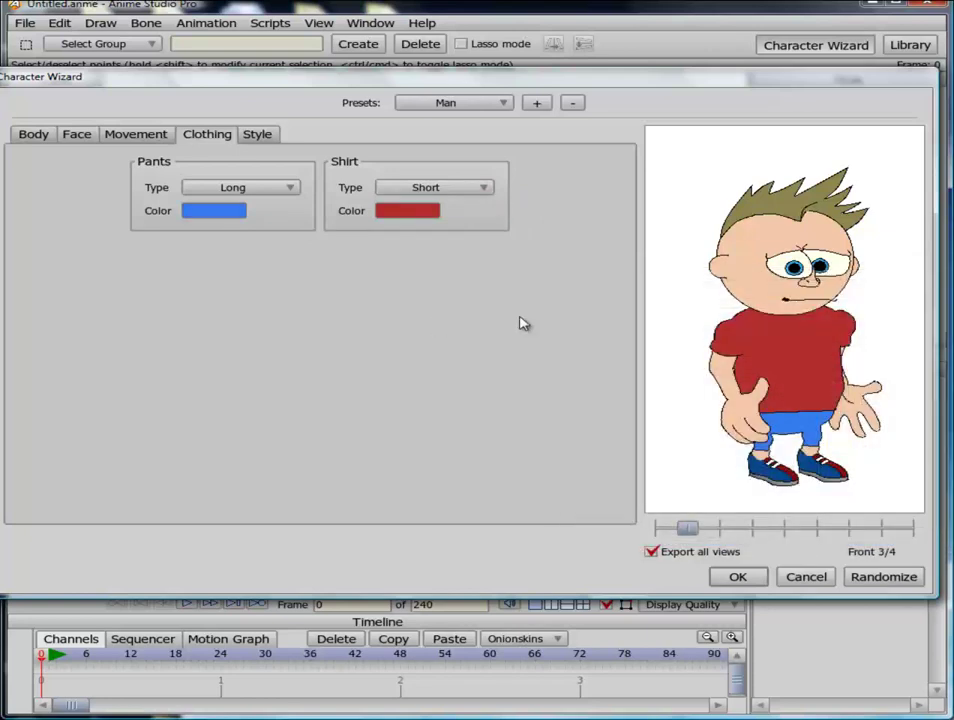
- Back in body settings, try Anime Boy Sneakers, barefoot and Female Sandals on the feet
{"action": "left_click", "coordinate": [260, 135]}
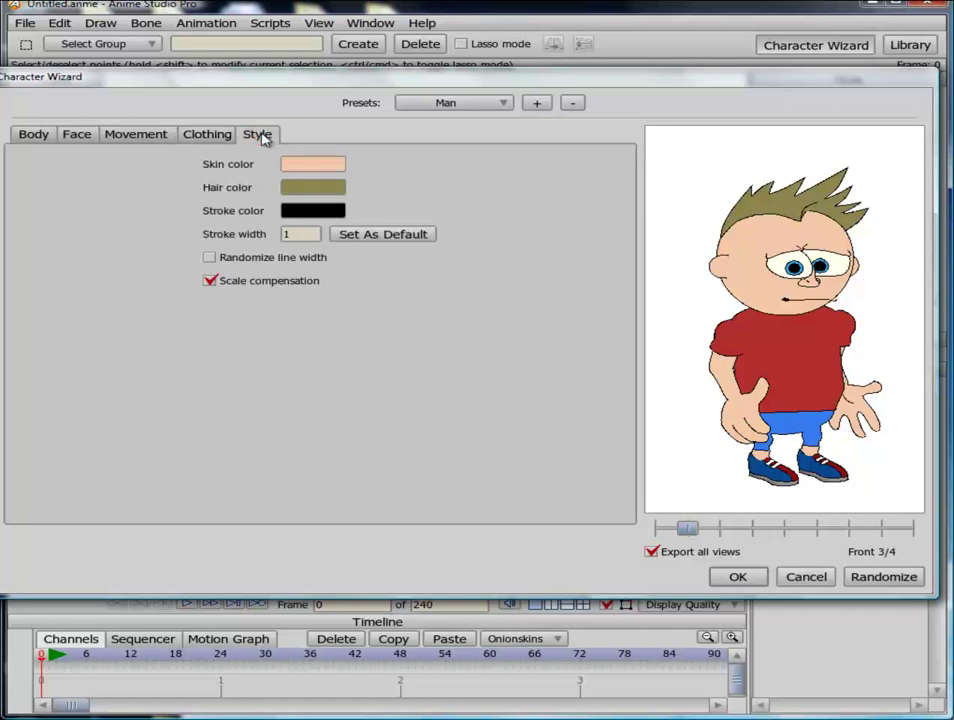
{"action": "left_click", "coordinate": [28, 136]}
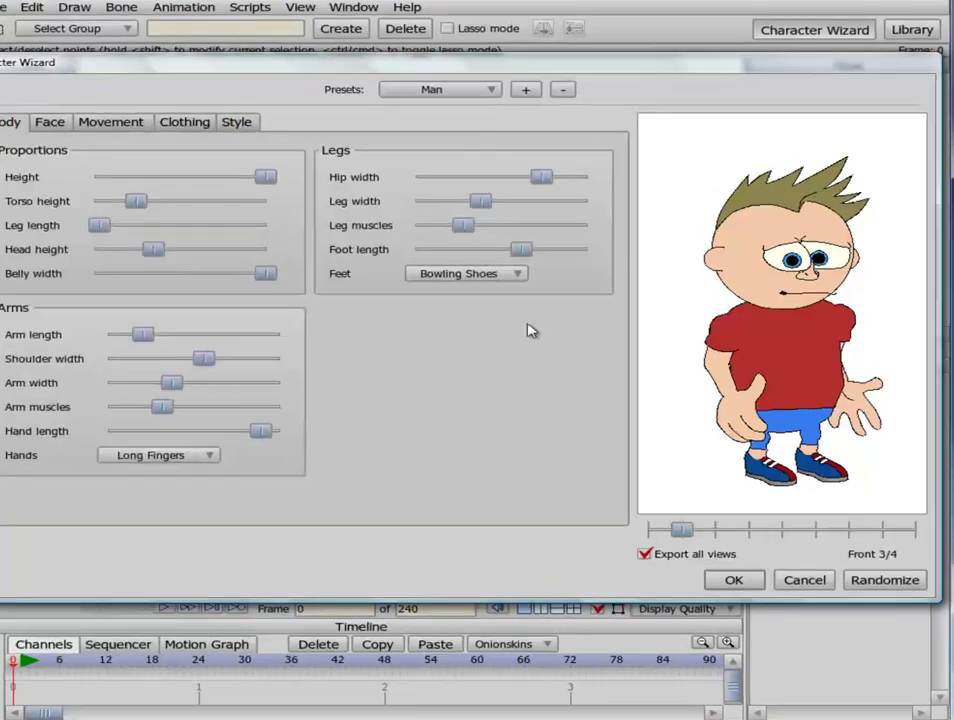
{"action": "left_click", "coordinate": [529, 280]}
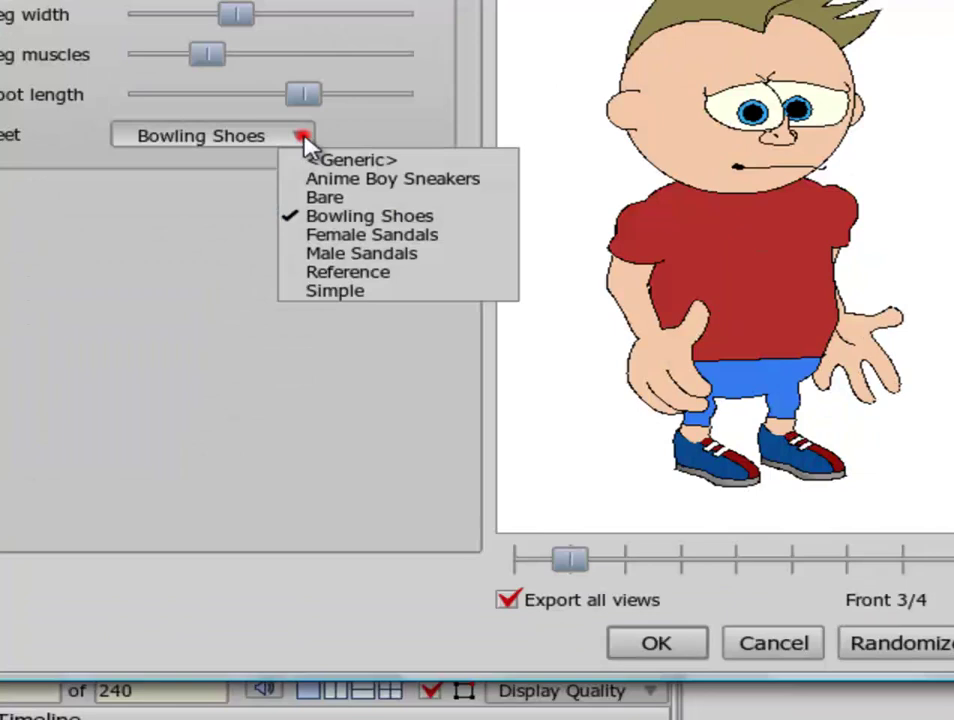
{"action": "left_click", "coordinate": [216, 131]}
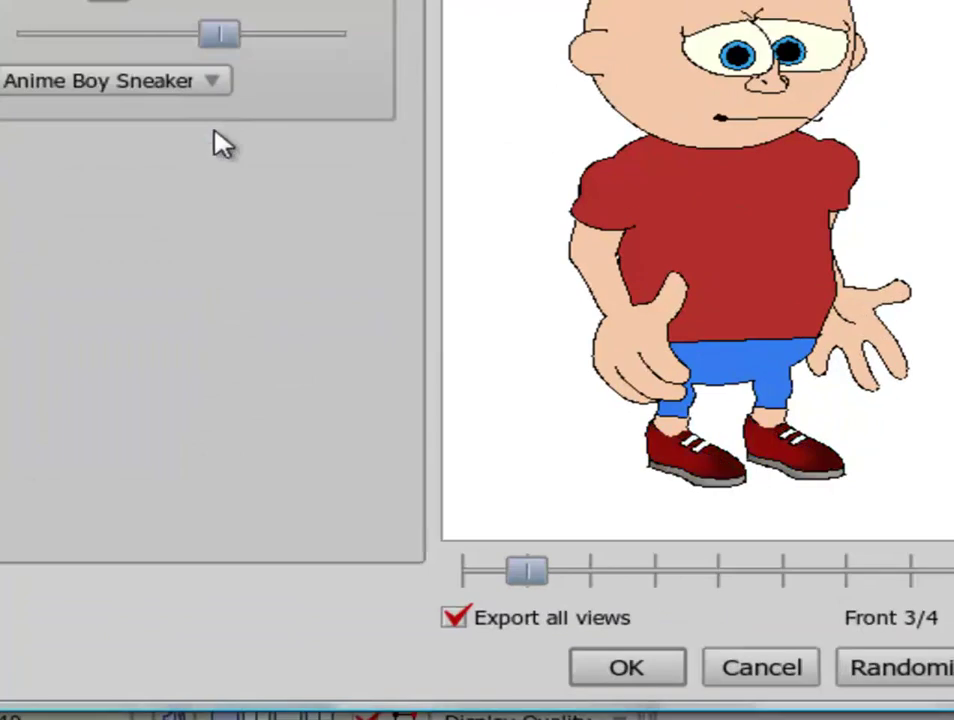
{"action": "left_click", "coordinate": [212, 81]}
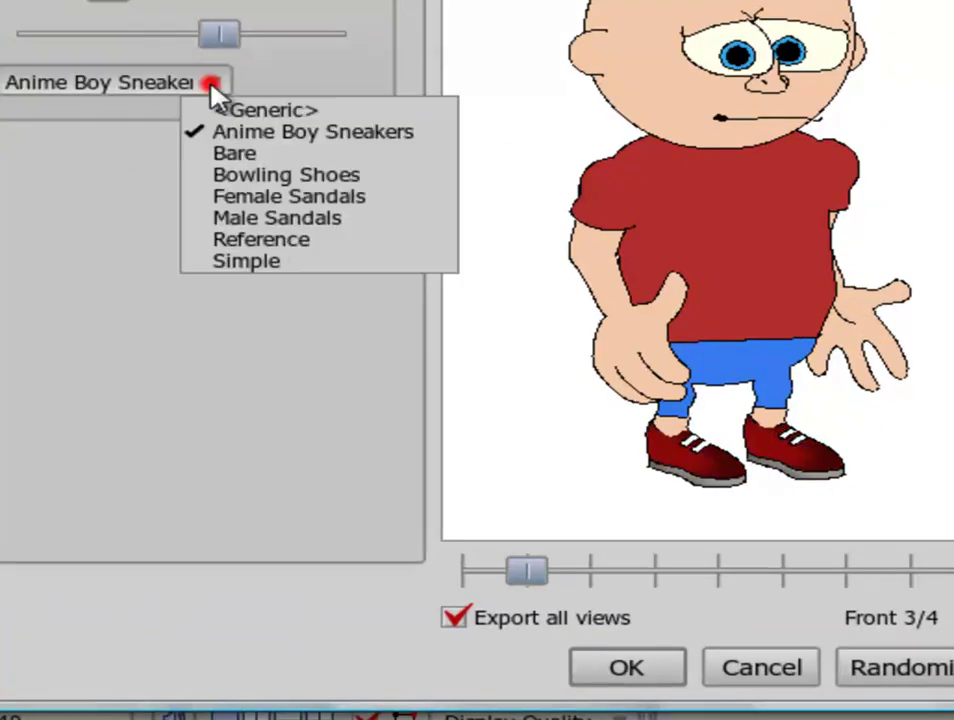
{"action": "left_click", "coordinate": [205, 155]}
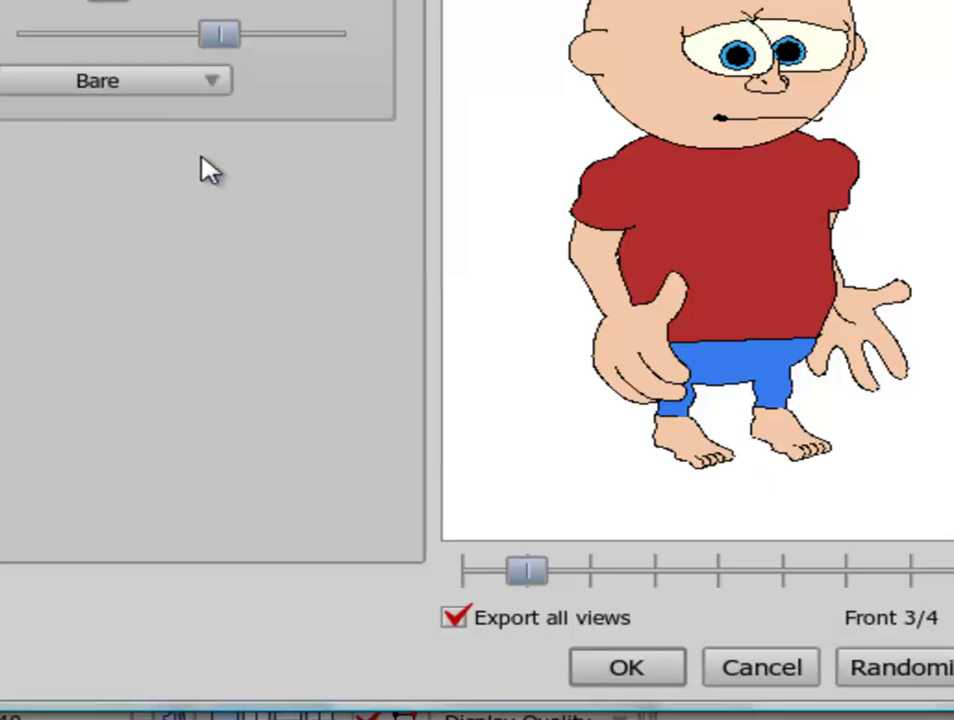
{"action": "left_click", "coordinate": [207, 84]}
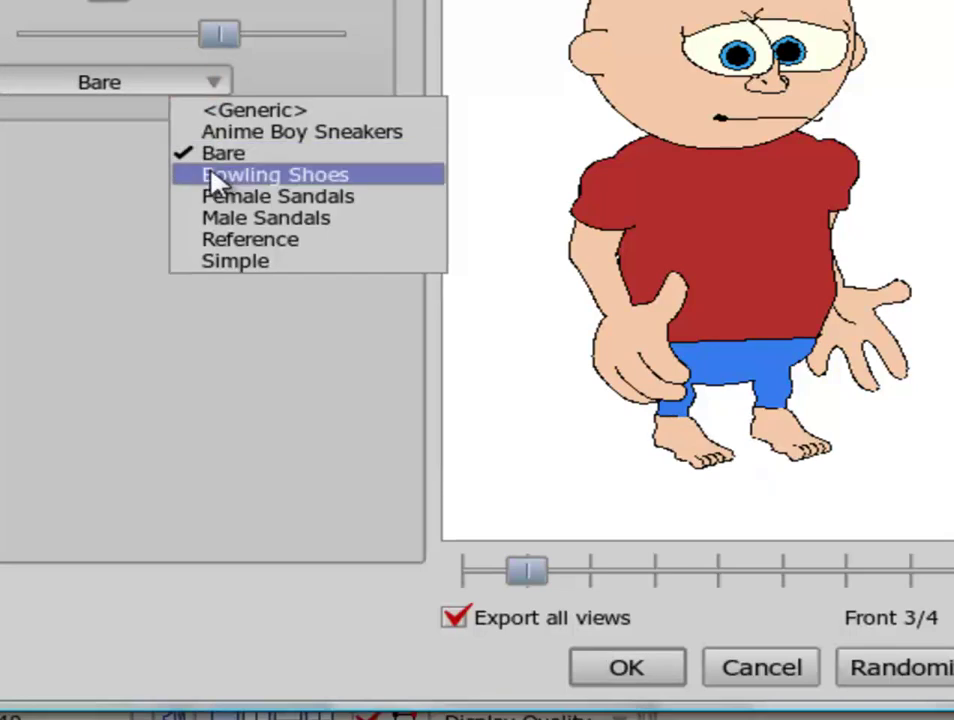
{"action": "left_click", "coordinate": [208, 203]}
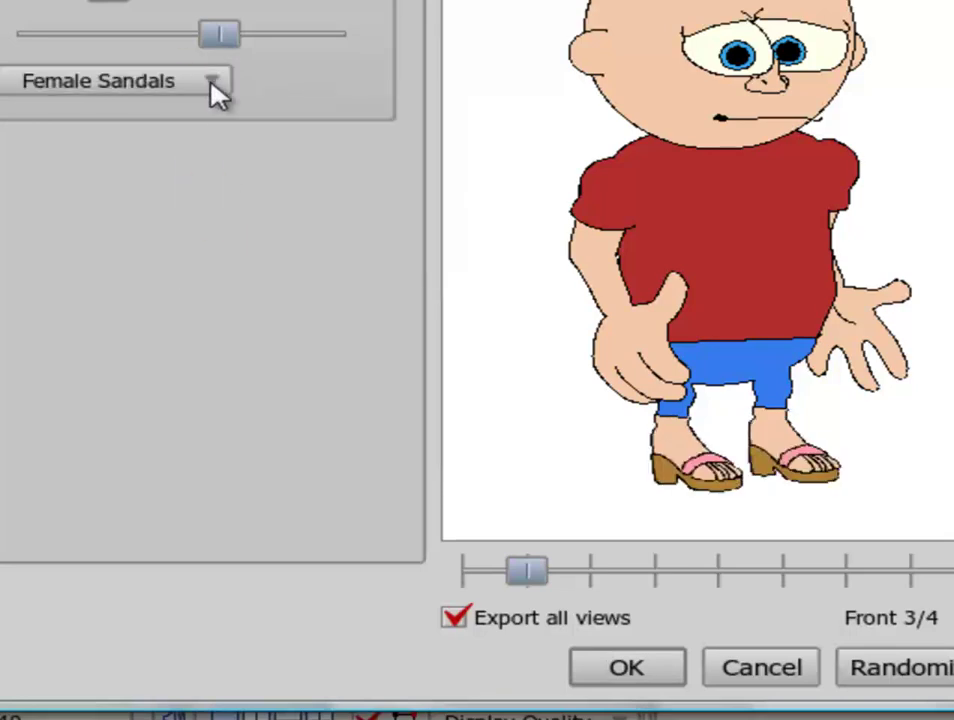
- Try Male Sandals, Reference and Simple shoes, then settle on Anime Boy Sneakers
{"action": "left_click", "coordinate": [212, 81]}
{"action": "left_click", "coordinate": [207, 216]}
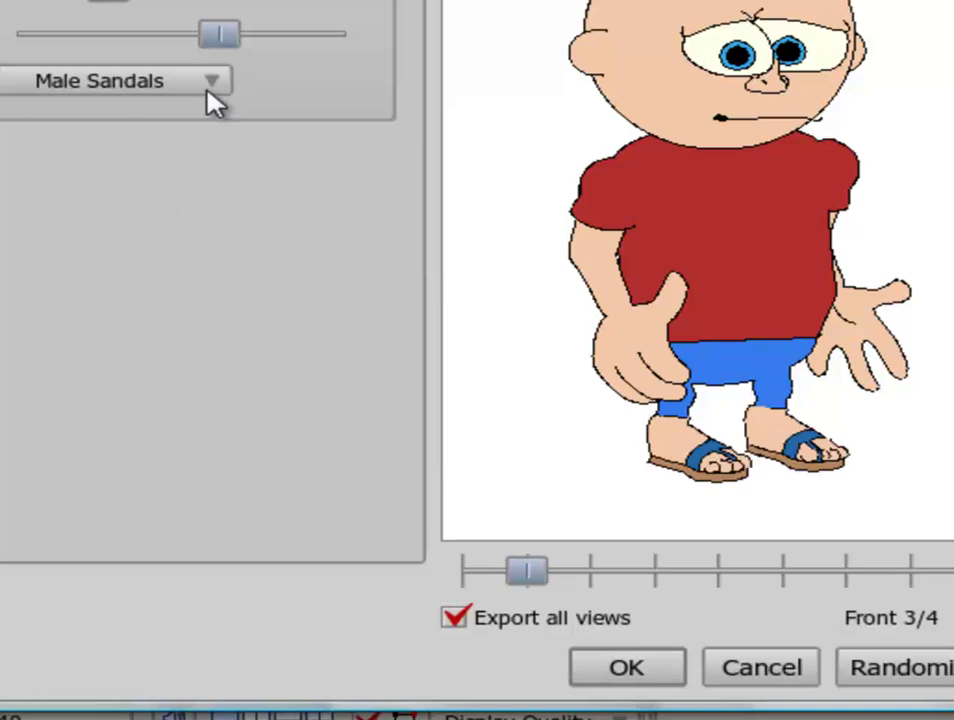
{"action": "left_click", "coordinate": [212, 82]}
{"action": "left_click", "coordinate": [205, 239]}
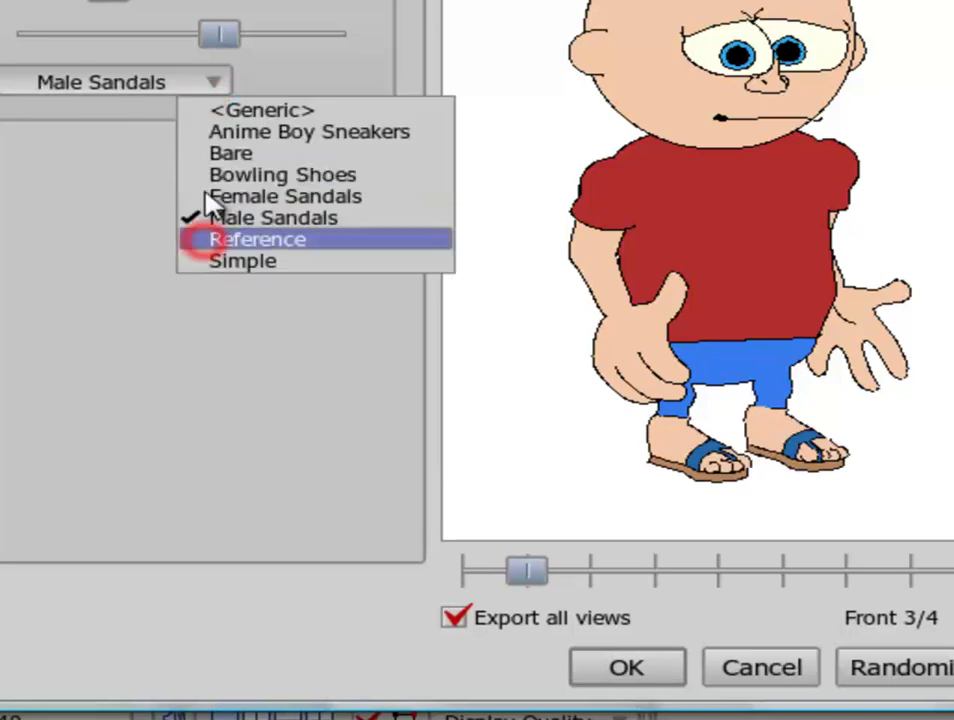
{"action": "left_click", "coordinate": [210, 81]}
{"action": "left_click", "coordinate": [222, 262]}
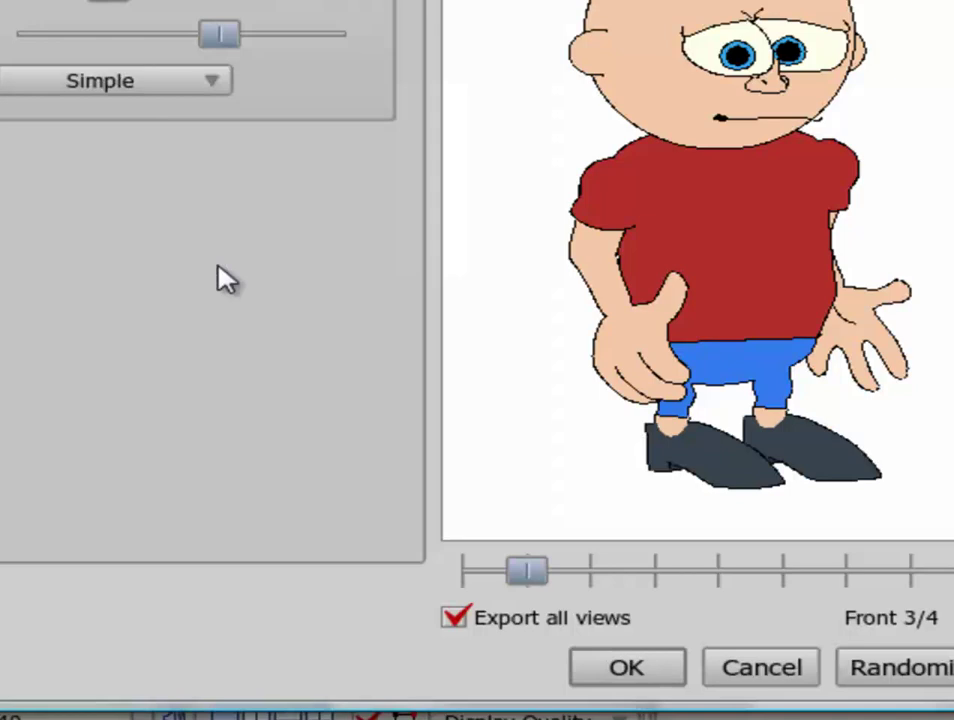
{"action": "left_click", "coordinate": [213, 82]}
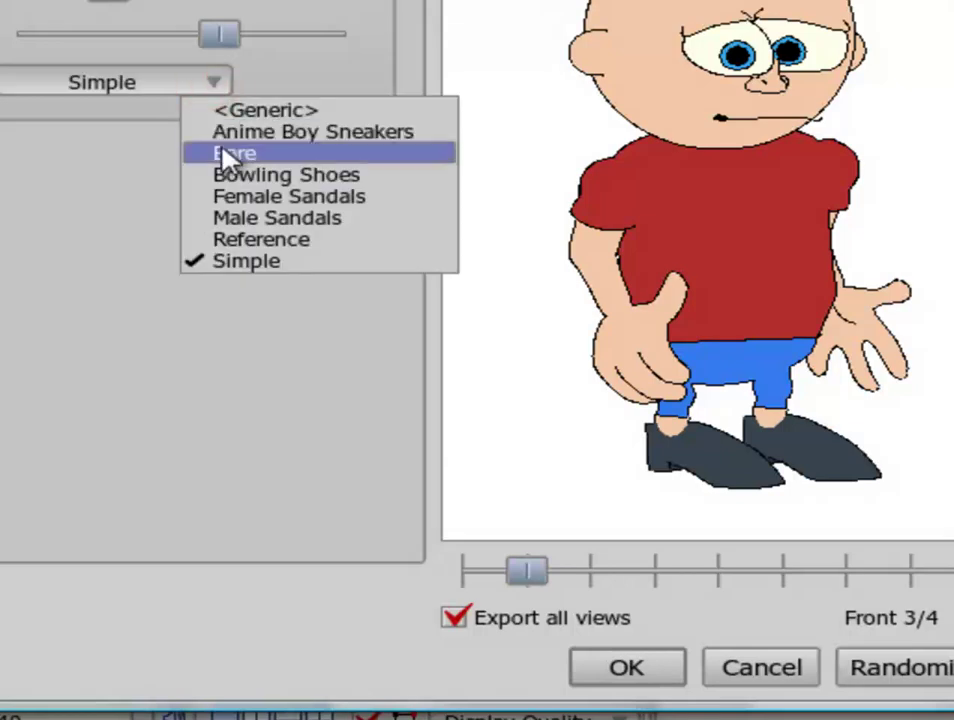
{"action": "left_click", "coordinate": [219, 131]}
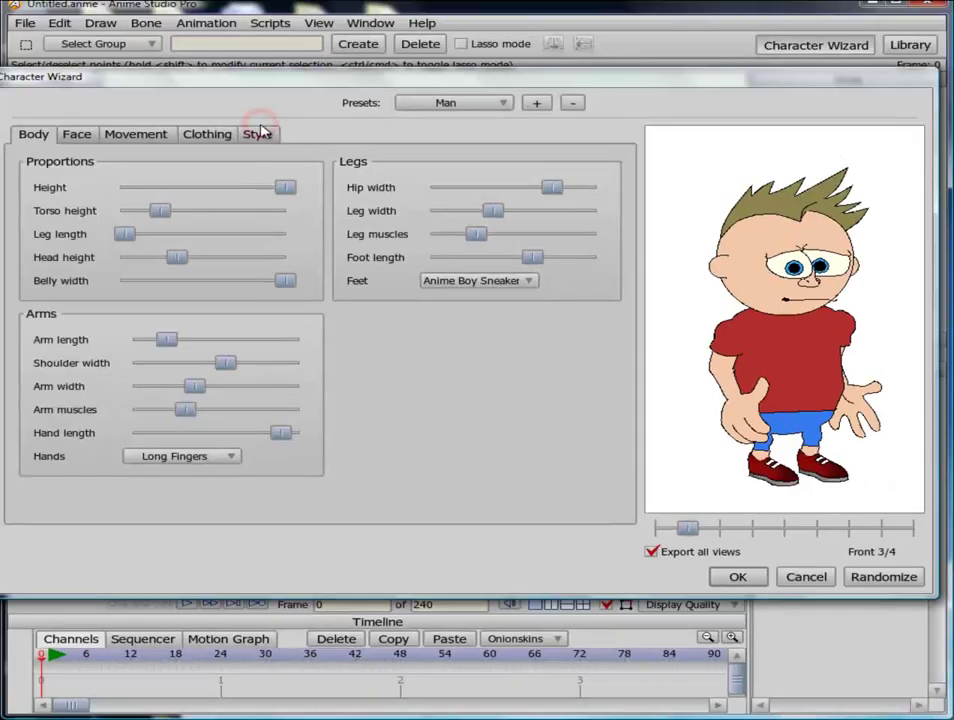
- In the Style settings, set skin colour to EAB690 and hair colour to pale yellow FFF9C7
{"action": "left_click", "coordinate": [262, 135]}
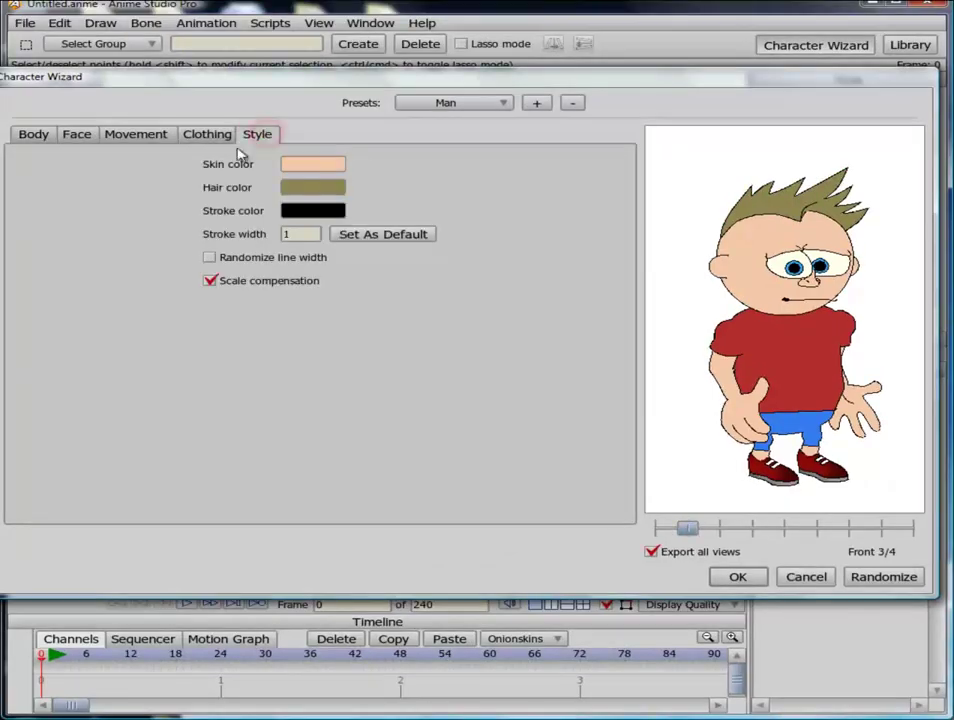
{"action": "left_click", "coordinate": [326, 164]}
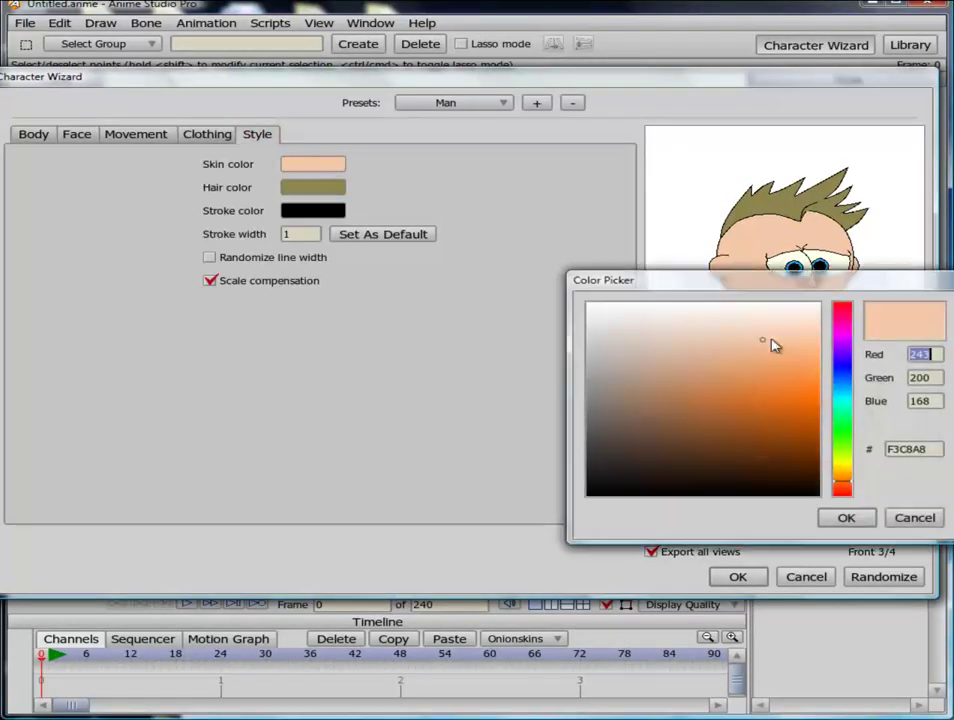
{"action": "left_click_drag", "start_coordinate": [762, 346], "coordinate": [747, 354]}
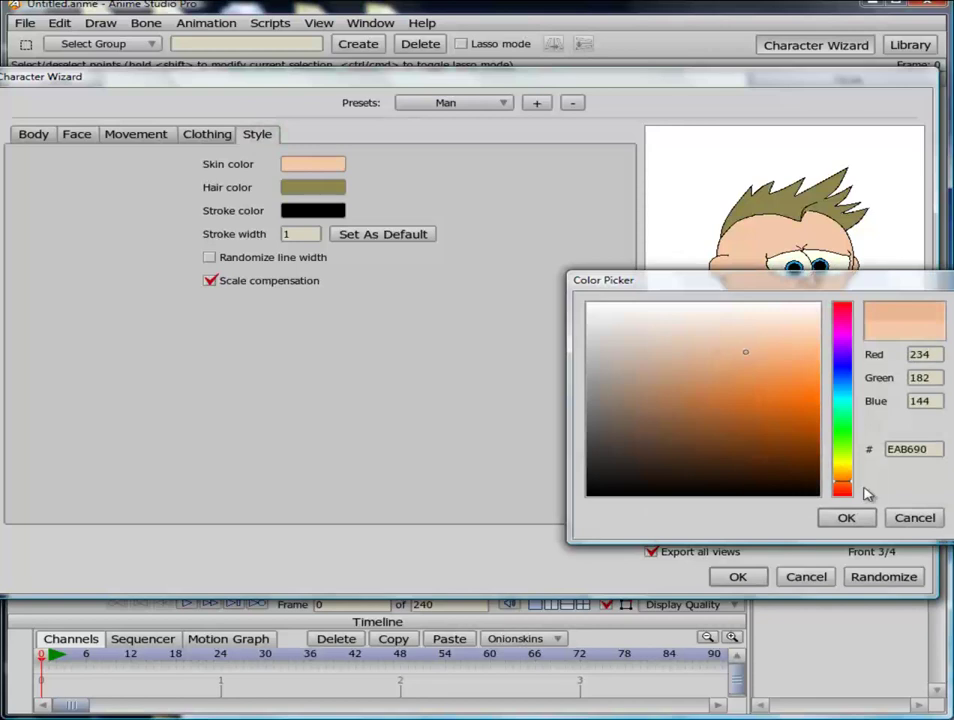
{"action": "left_click", "coordinate": [846, 517]}
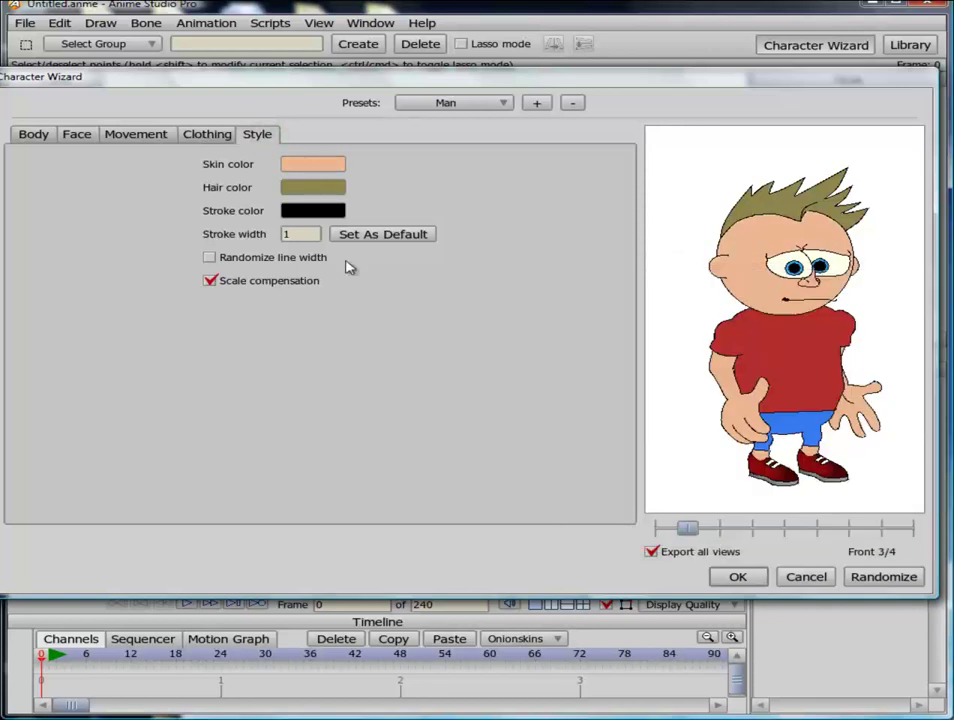
{"action": "left_click", "coordinate": [305, 187]}
{"action": "mouse_move", "coordinate": [786, 437]}
{"action": "left_mouse_down"}
{"action": "mouse_move", "coordinate": [788, 368]}
{"action": "mouse_move", "coordinate": [818, 330]}
{"action": "left_mouse_up"}
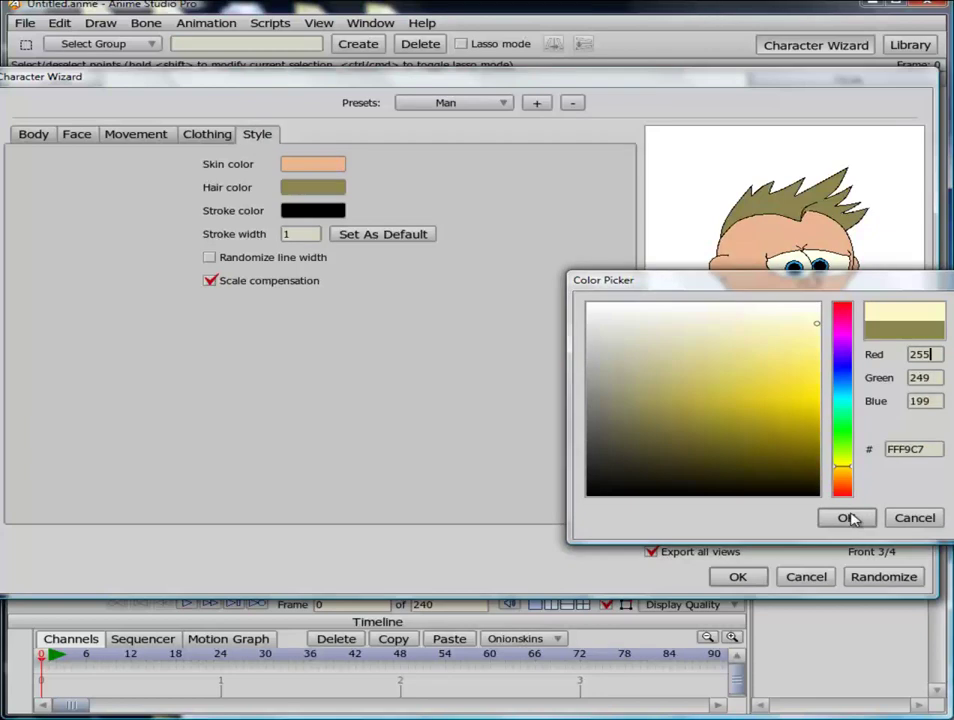
{"action": "left_click", "coordinate": [846, 517]}
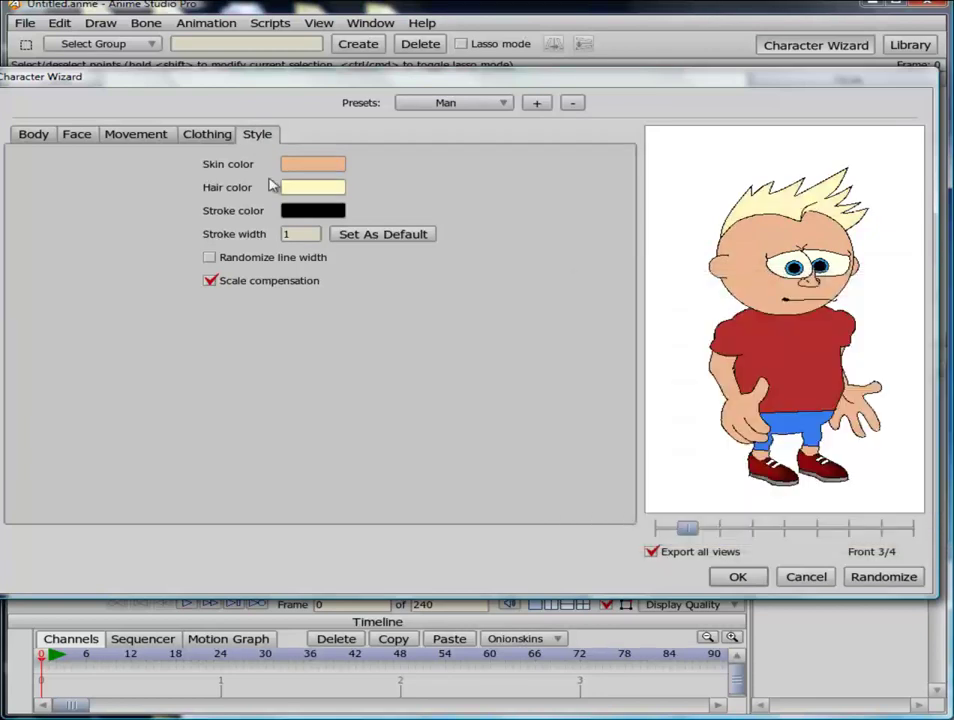
- Keep the stroke colour black and set the stroke width to 2
{"action": "left_click", "coordinate": [318, 213]}
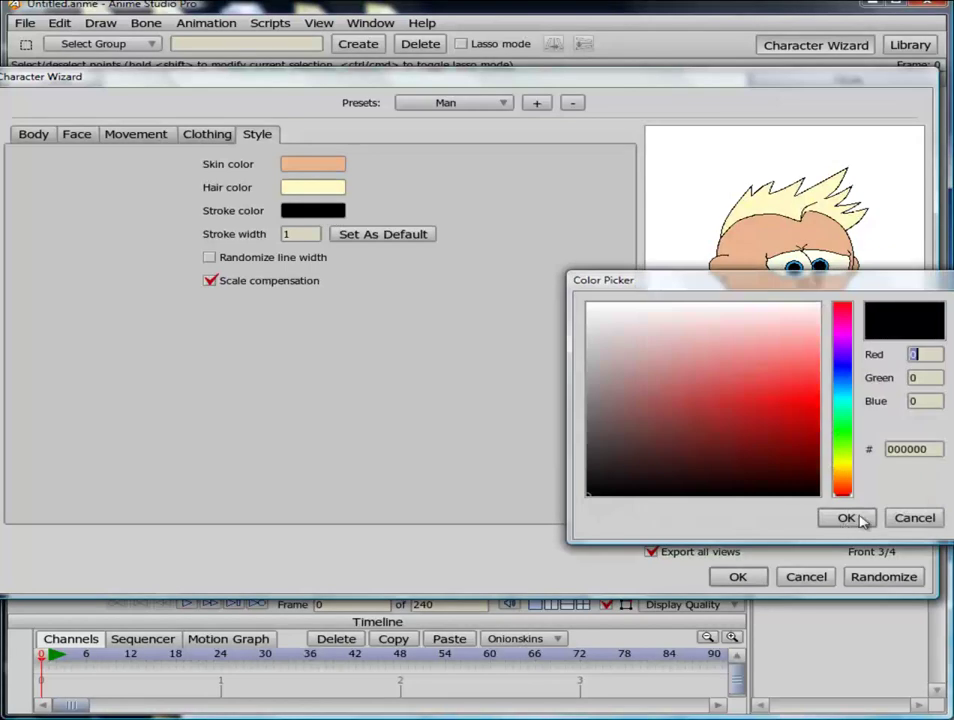
{"action": "left_click", "coordinate": [841, 517]}
{"action": "double_click", "coordinate": [300, 238]}
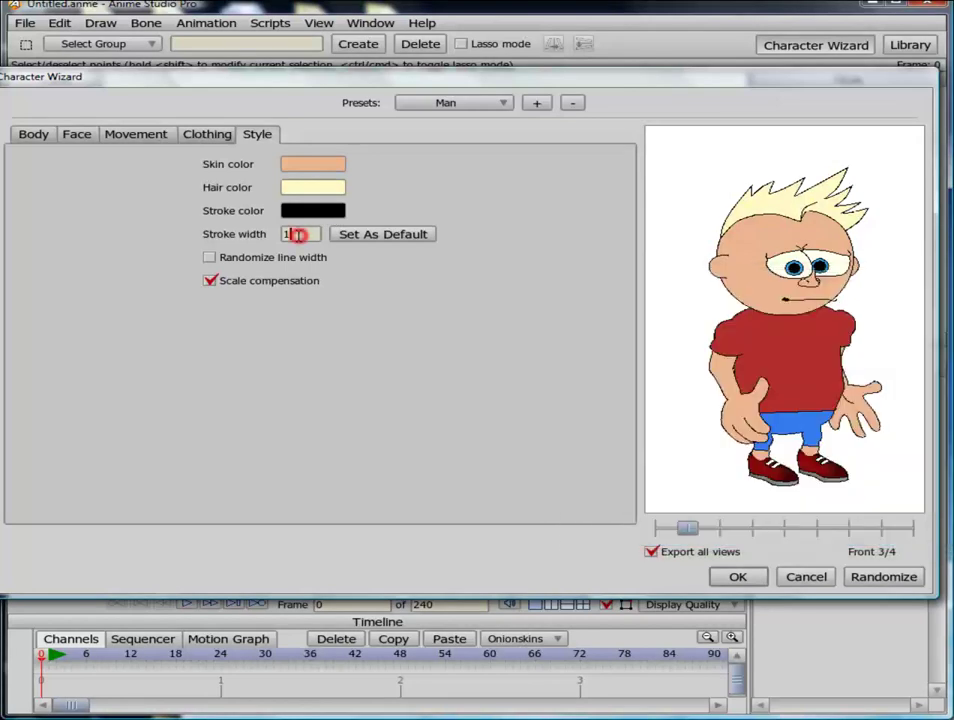
{"action": "type", "text": "4"}
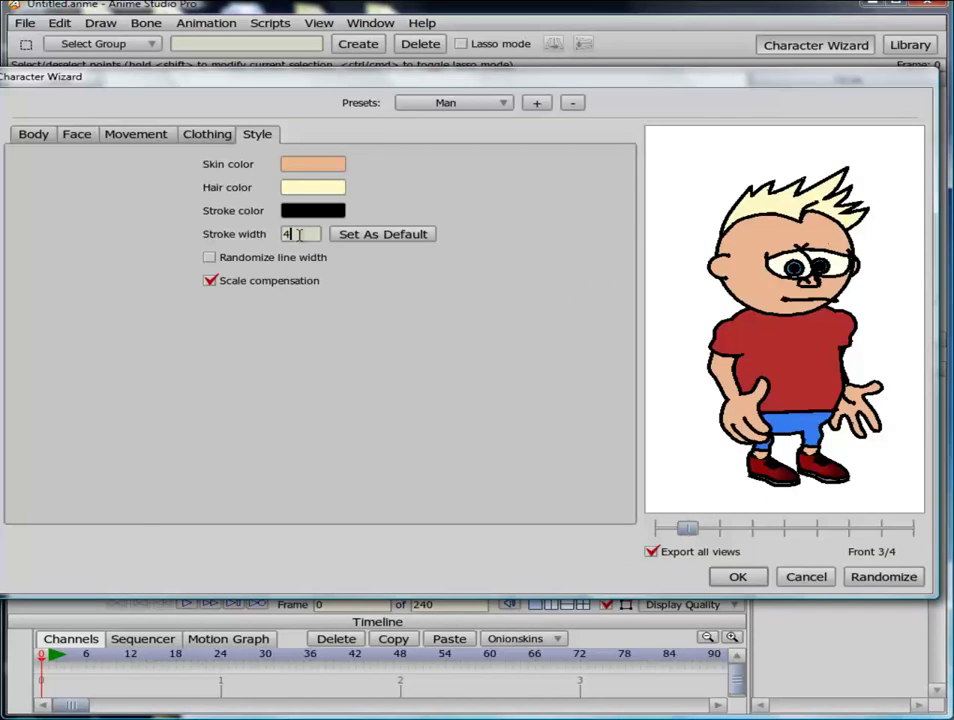
{"action": "key", "text": "BackSpace"}
{"action": "type", "text": "3"}
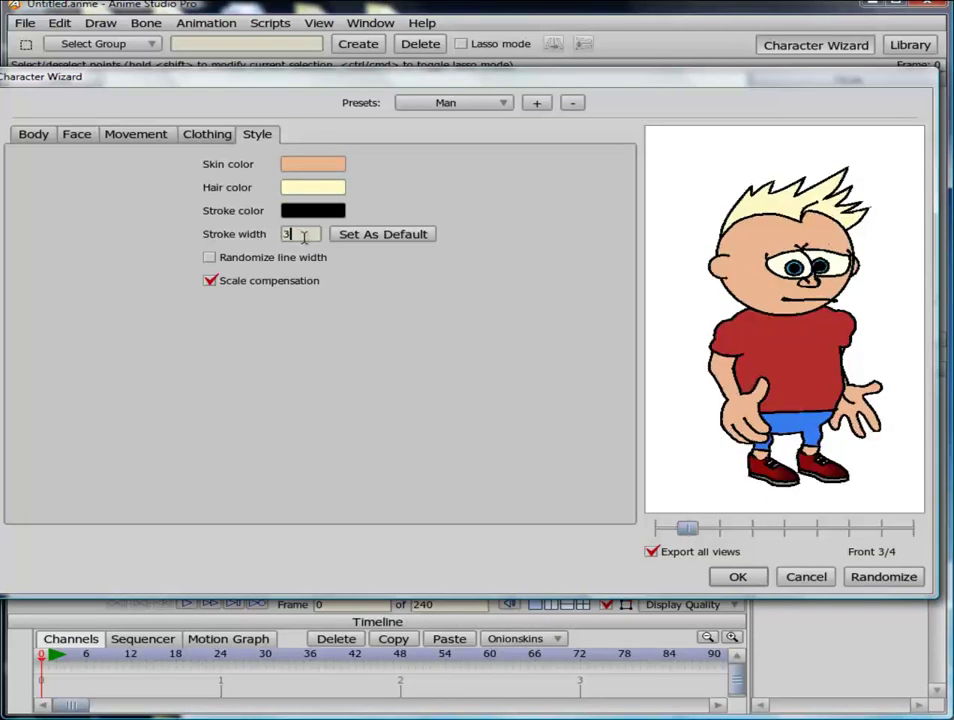
{"action": "key", "text": "BackSpace"}
{"action": "type", "text": "2"}
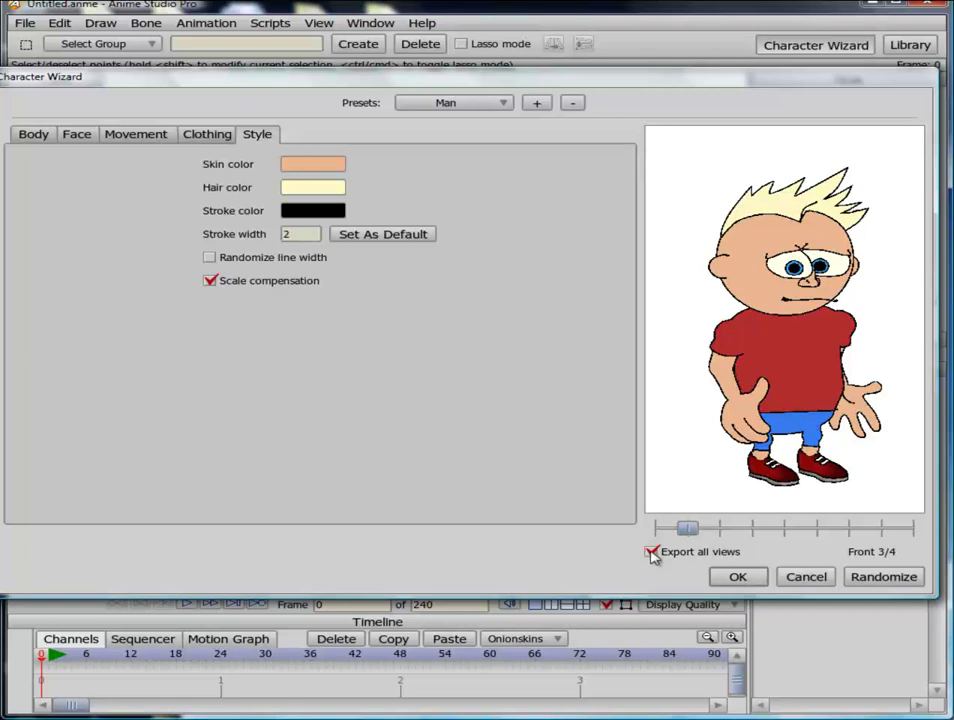
- Finish the wizard so the Man is placed on the canvas as a layer group
{"action": "left_click", "coordinate": [740, 578]}
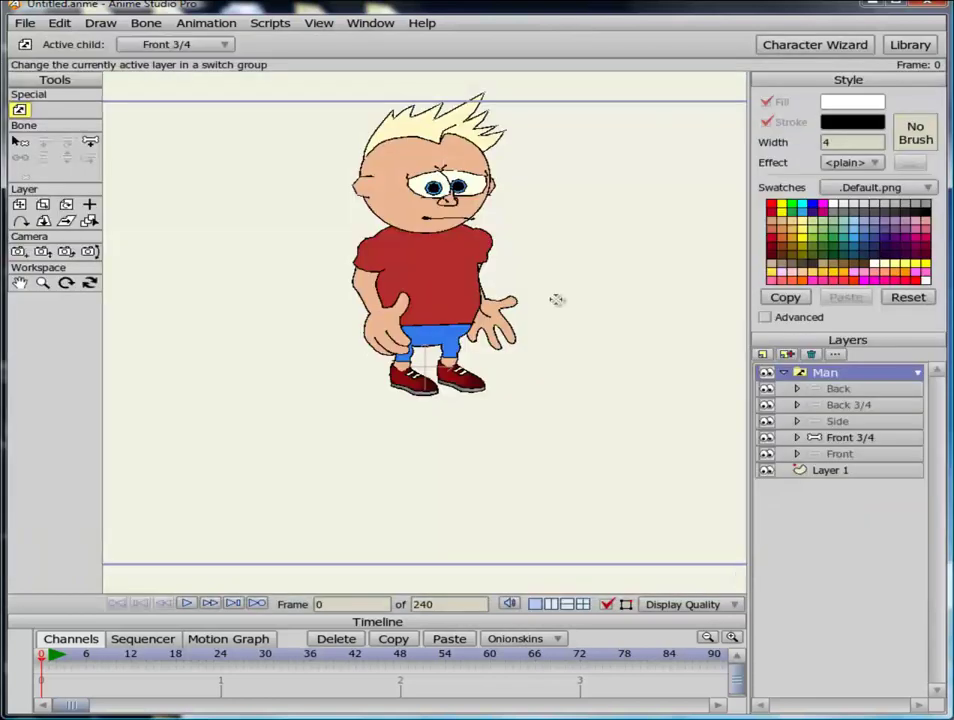
{"action": "left_click", "coordinate": [786, 373]}
{"action": "left_click", "coordinate": [786, 373]}
- Switch the Man through Front 3/4, Side, Back 3/4 and Back views, ending on Front
{"action": "right_click", "coordinate": [824, 377]}
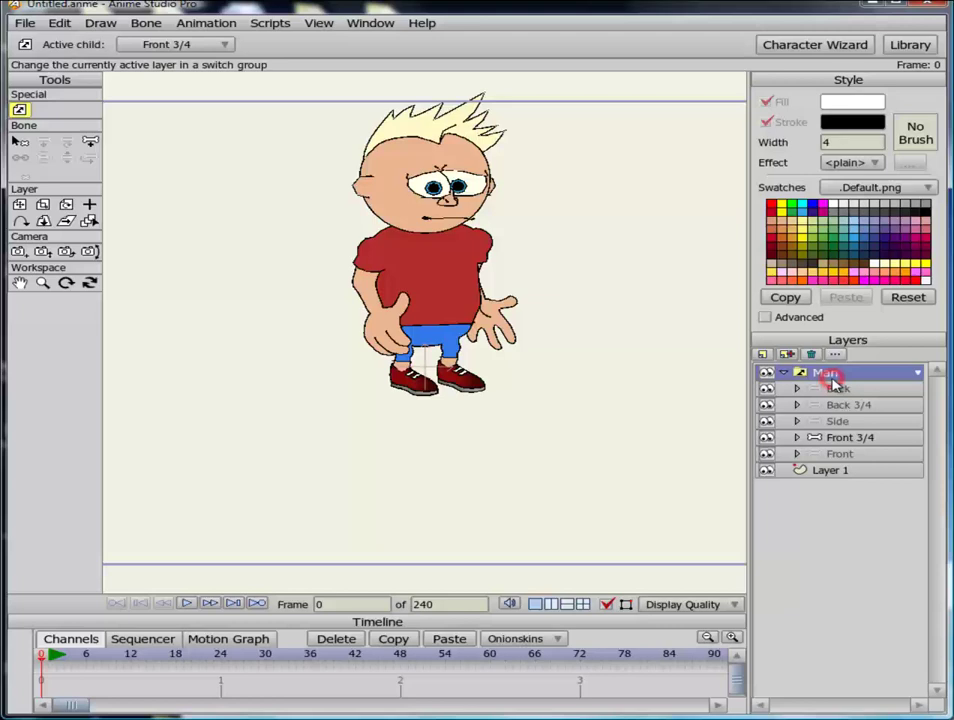
{"action": "left_click", "coordinate": [830, 378]}
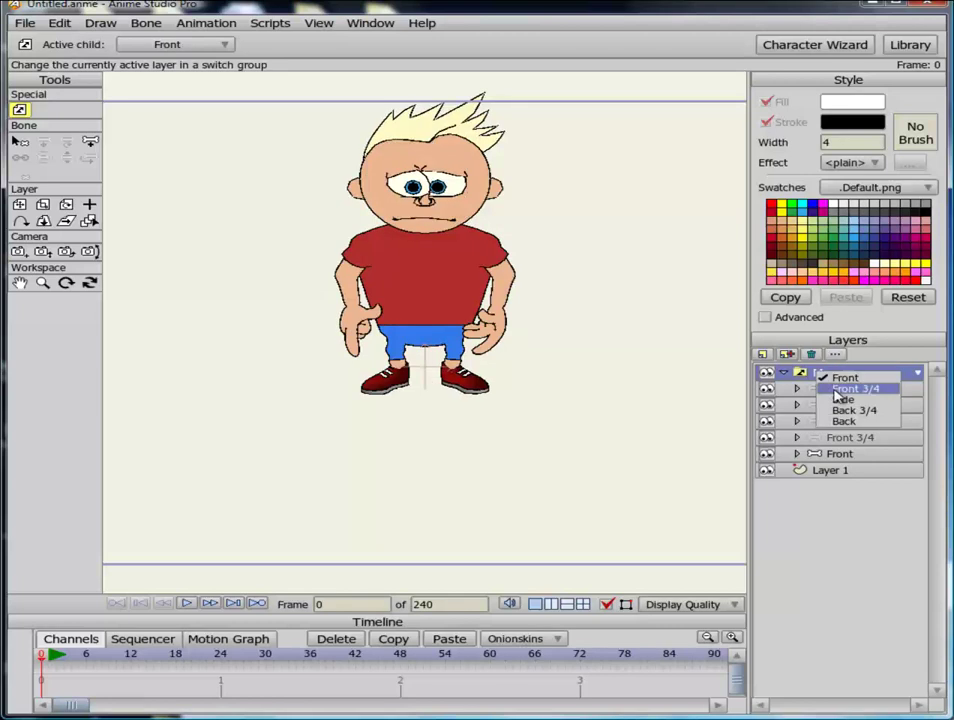
{"action": "left_click", "coordinate": [840, 389]}
{"action": "left_click", "coordinate": [838, 375]}
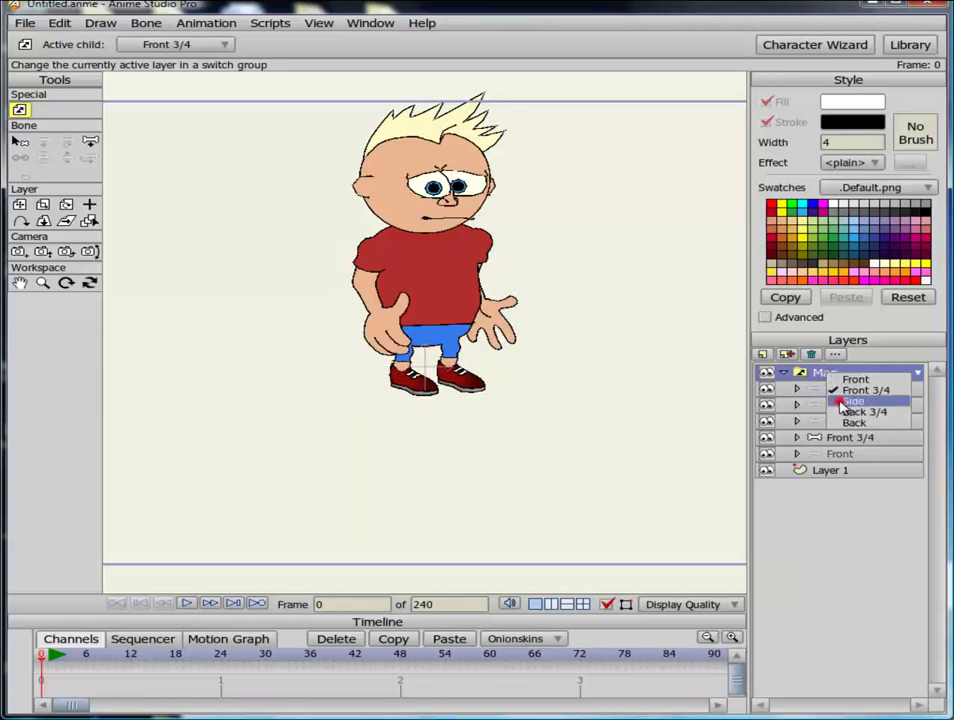
{"action": "left_click", "coordinate": [845, 402]}
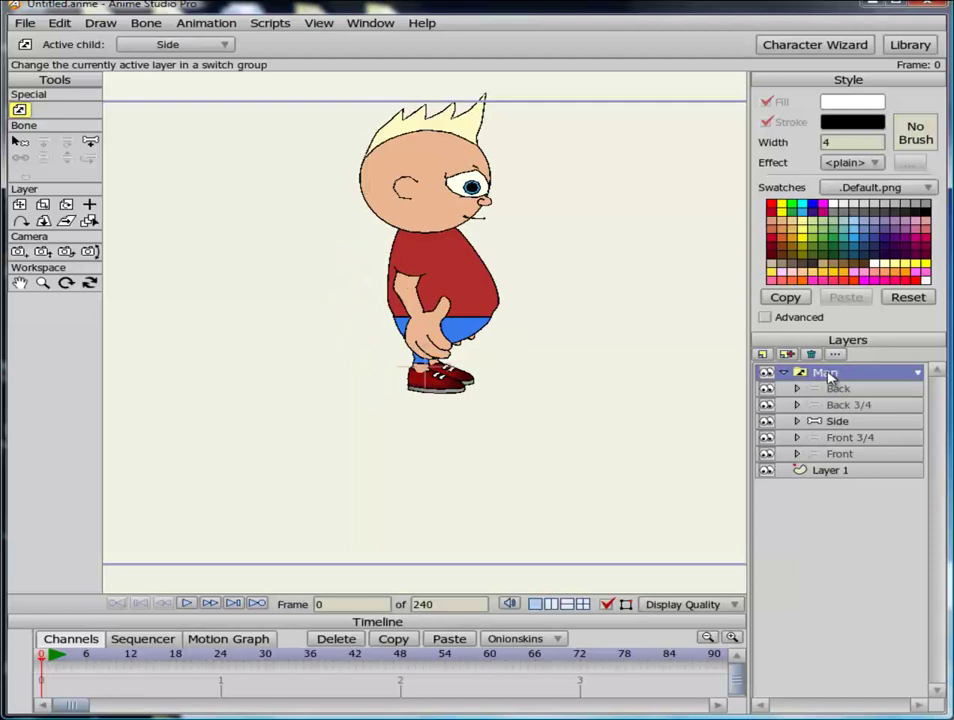
{"action": "left_click", "coordinate": [828, 375]}
{"action": "left_click", "coordinate": [843, 414]}
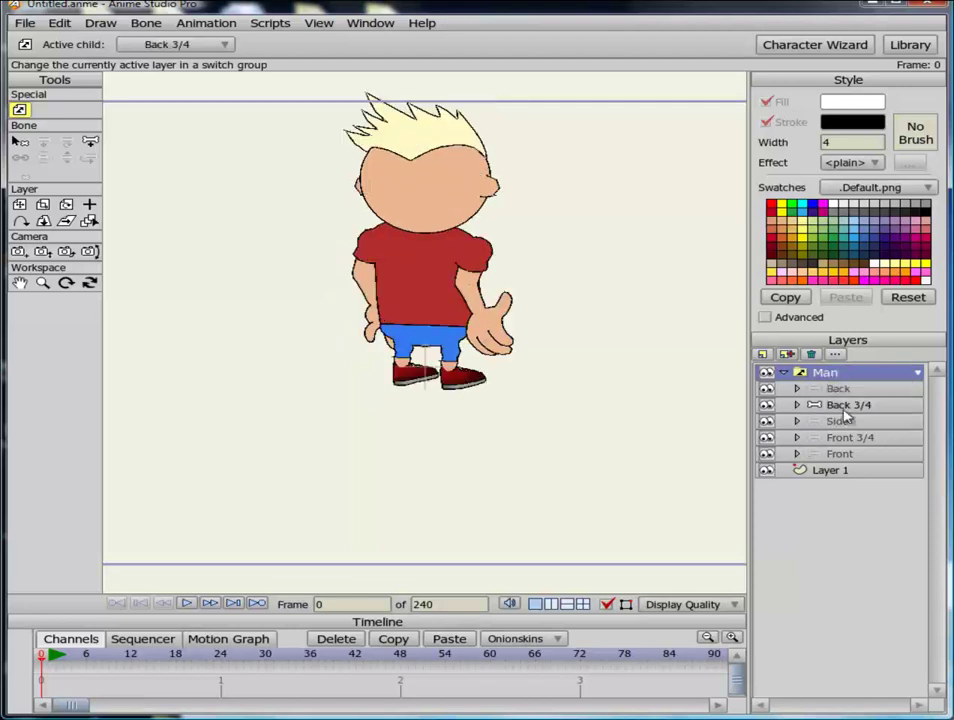
{"action": "left_click", "coordinate": [828, 374]}
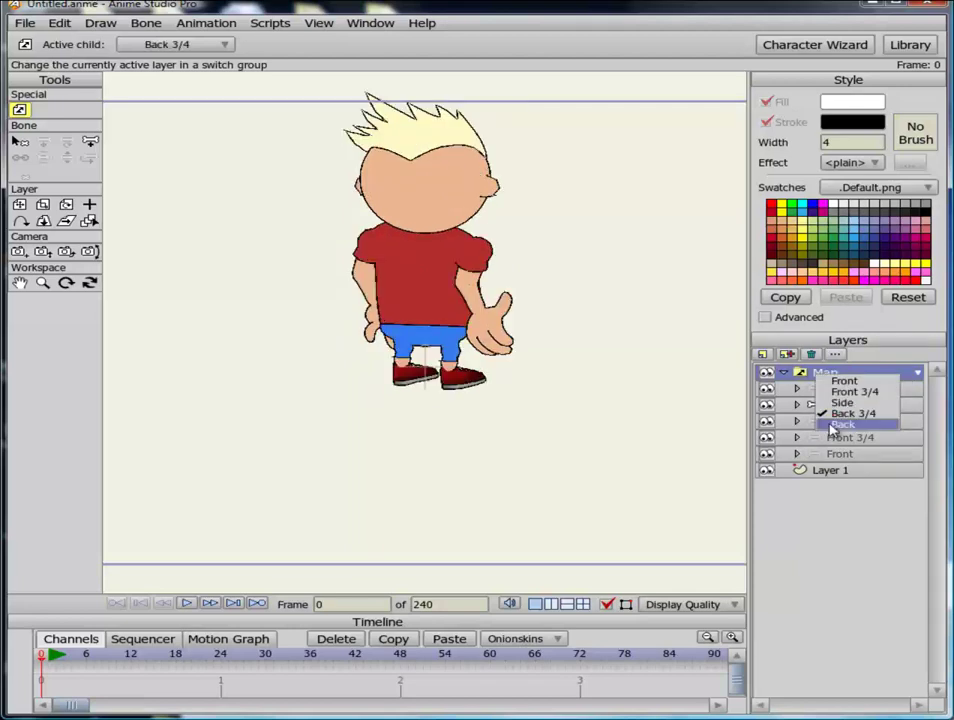
{"action": "left_click", "coordinate": [836, 425]}
{"action": "left_click", "coordinate": [817, 374]}
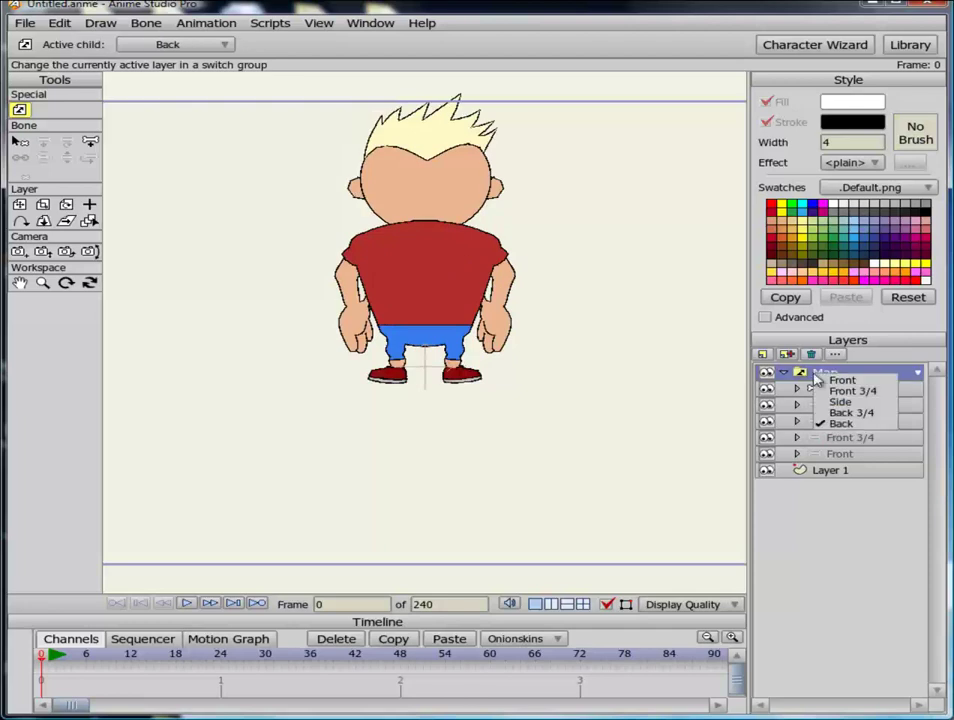
{"action": "left_click", "coordinate": [818, 380]}
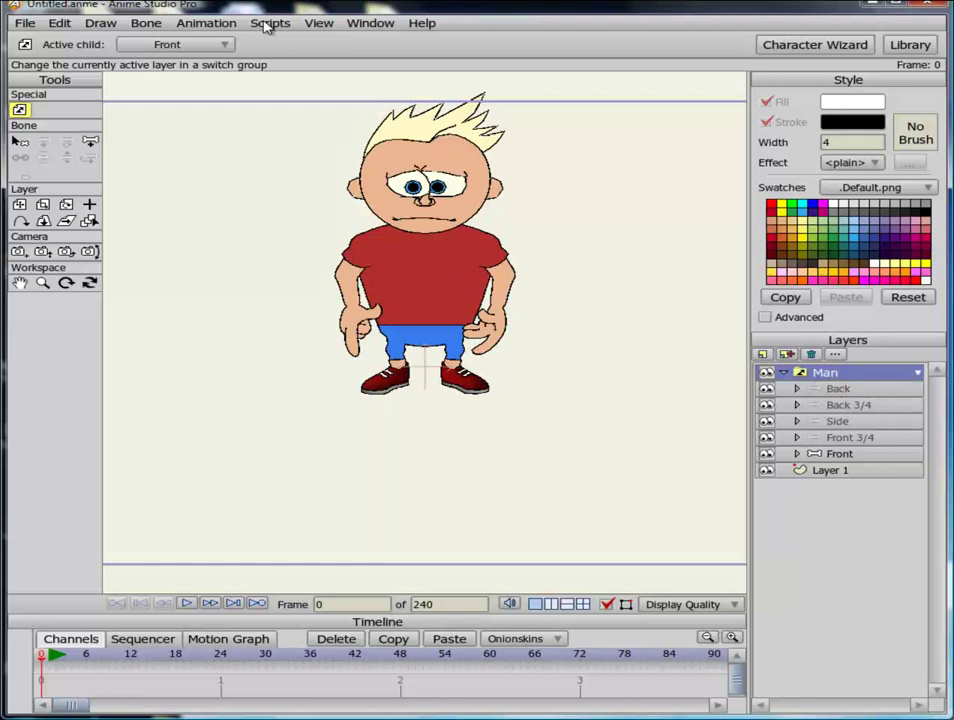
- Show the Actions window, activate the Walk action, play it, then stop playback
{"action": "left_click", "coordinate": [373, 23]}
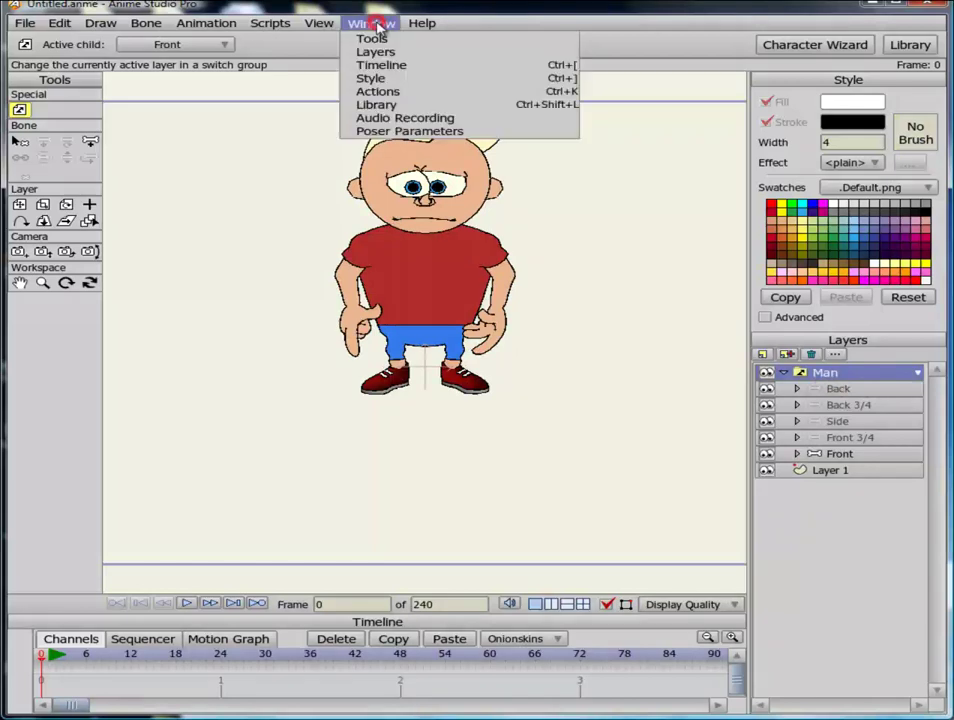
{"action": "left_click", "coordinate": [377, 92]}
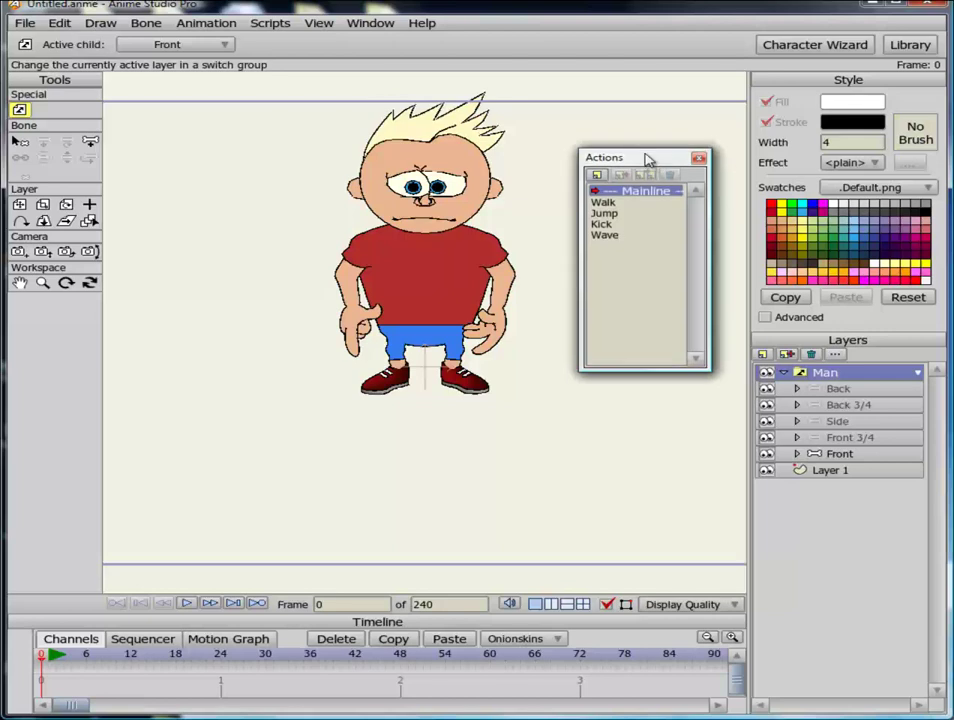
{"action": "left_click", "coordinate": [612, 199]}
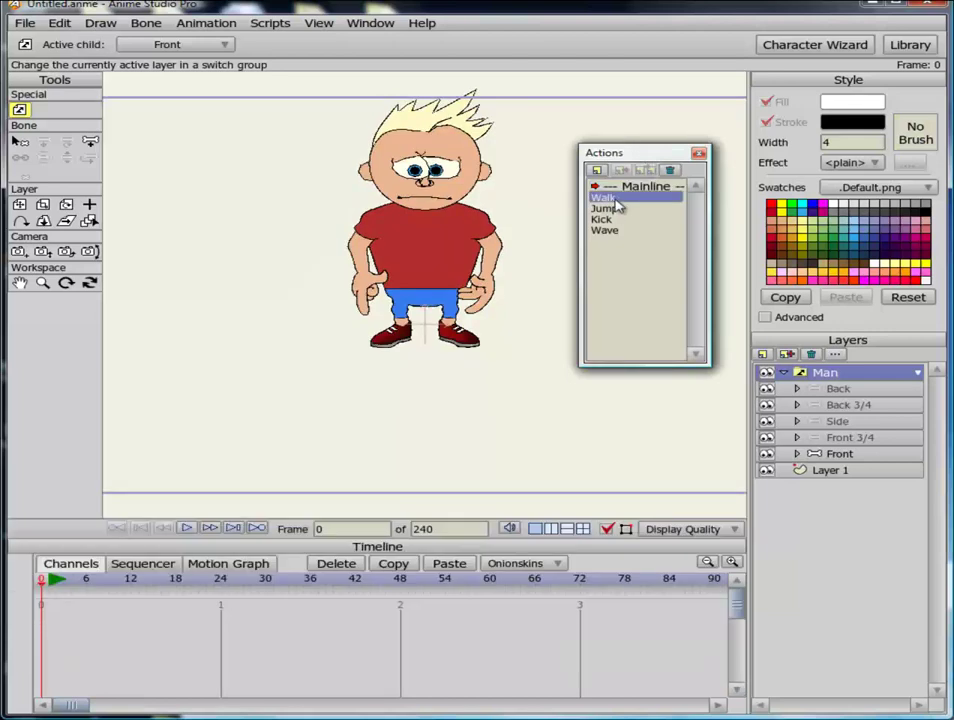
{"action": "double_click", "coordinate": [615, 200]}
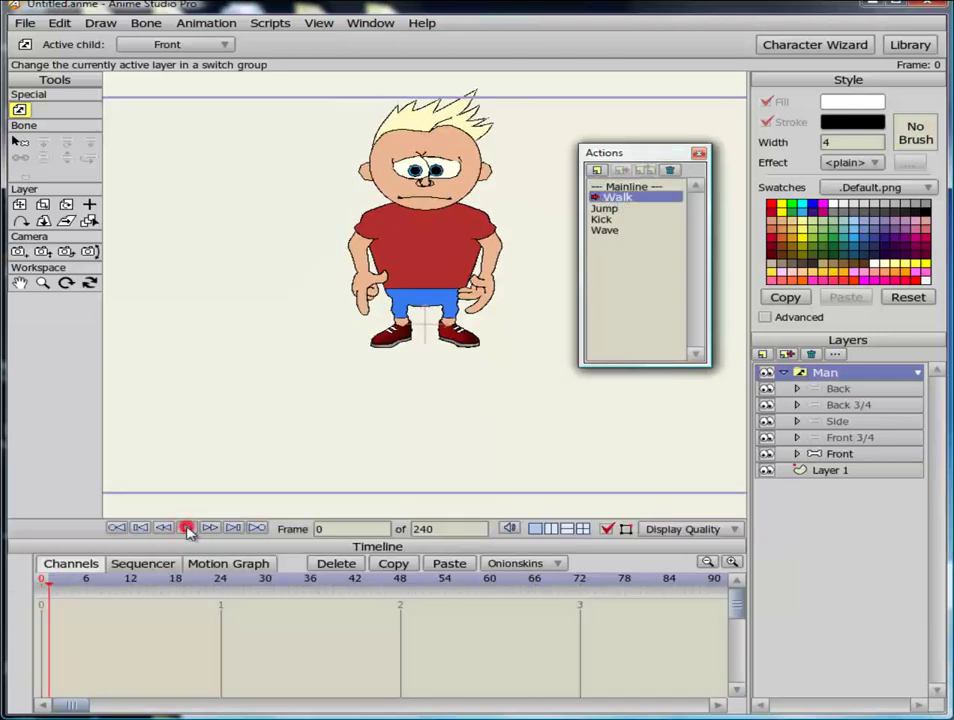
{"action": "left_click", "coordinate": [187, 528]}
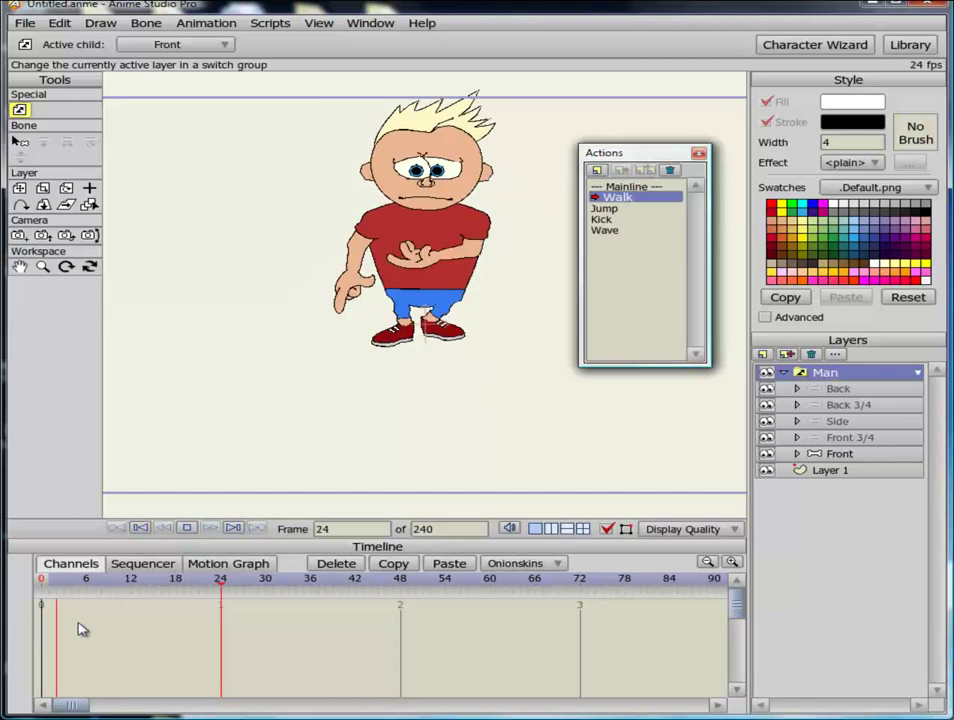
{"action": "left_click", "coordinate": [188, 528]}
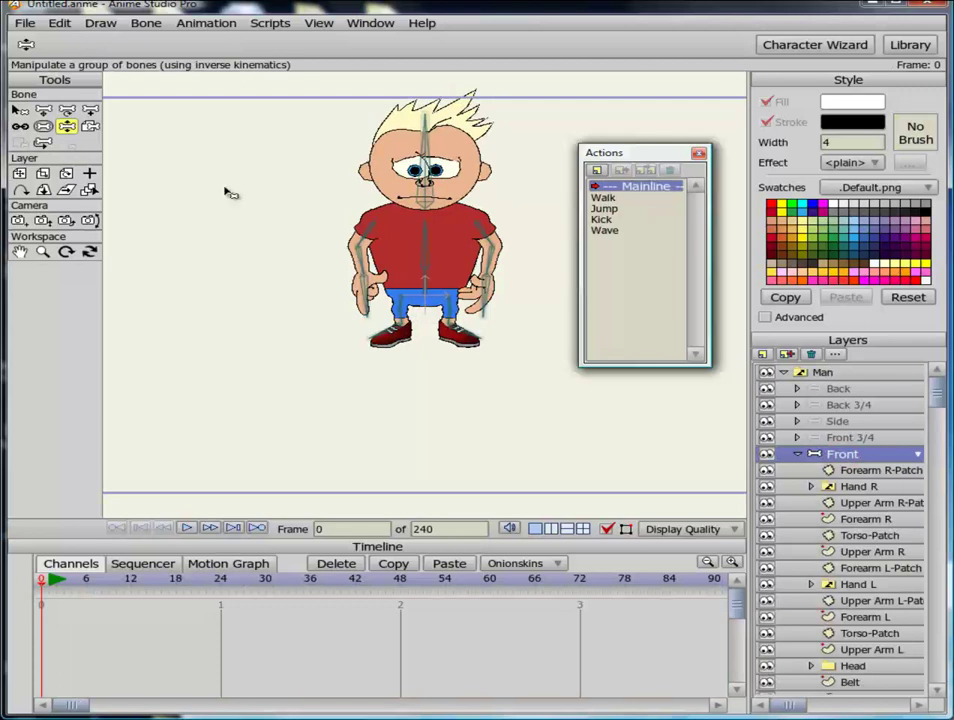
- Drag the Front view's arm, head, torso and leg bones to try out poses
{"action": "mouse_move", "coordinate": [362, 268]}
{"action": "left_mouse_down"}
{"action": "mouse_move", "coordinate": [385, 237]}
{"action": "mouse_move", "coordinate": [305, 268]}
{"action": "mouse_move", "coordinate": [324, 207]}
{"action": "mouse_move", "coordinate": [372, 290]}
{"action": "mouse_move", "coordinate": [322, 236]}
{"action": "mouse_move", "coordinate": [372, 228]}
{"action": "mouse_move", "coordinate": [418, 250]}
{"action": "mouse_move", "coordinate": [330, 158]}
{"action": "mouse_move", "coordinate": [343, 290]}
{"action": "mouse_move", "coordinate": [335, 280]}
{"action": "mouse_move", "coordinate": [298, 279]}
{"action": "mouse_move", "coordinate": [295, 266]}
{"action": "left_mouse_up"}
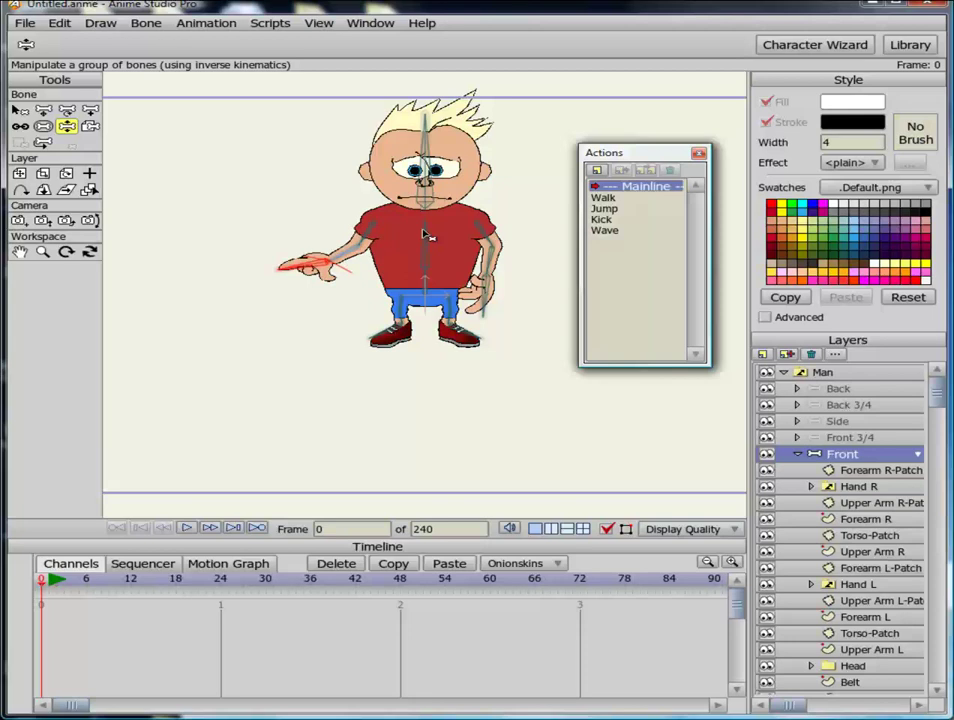
{"action": "left_click_drag", "start_coordinate": [425, 200], "coordinate": [373, 152]}
{"action": "left_click_drag", "start_coordinate": [405, 240], "coordinate": [430, 240]}
{"action": "left_click_drag", "start_coordinate": [398, 338], "coordinate": [410, 352]}
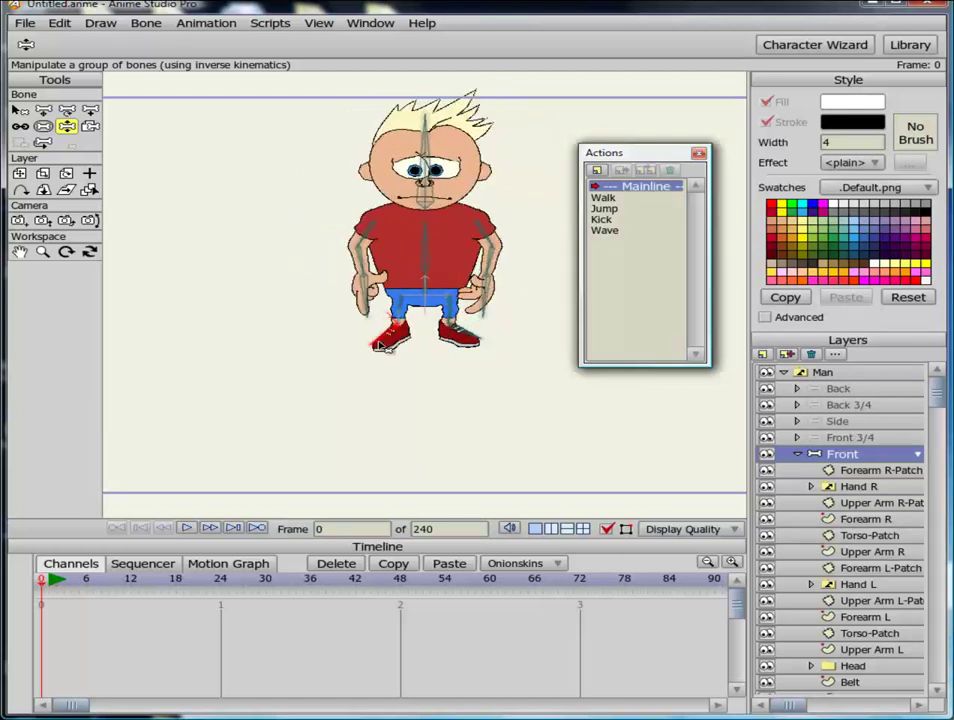
- Switch the Hand R layer to the Open drawing, then back to Pointing
{"action": "left_click", "coordinate": [858, 487]}
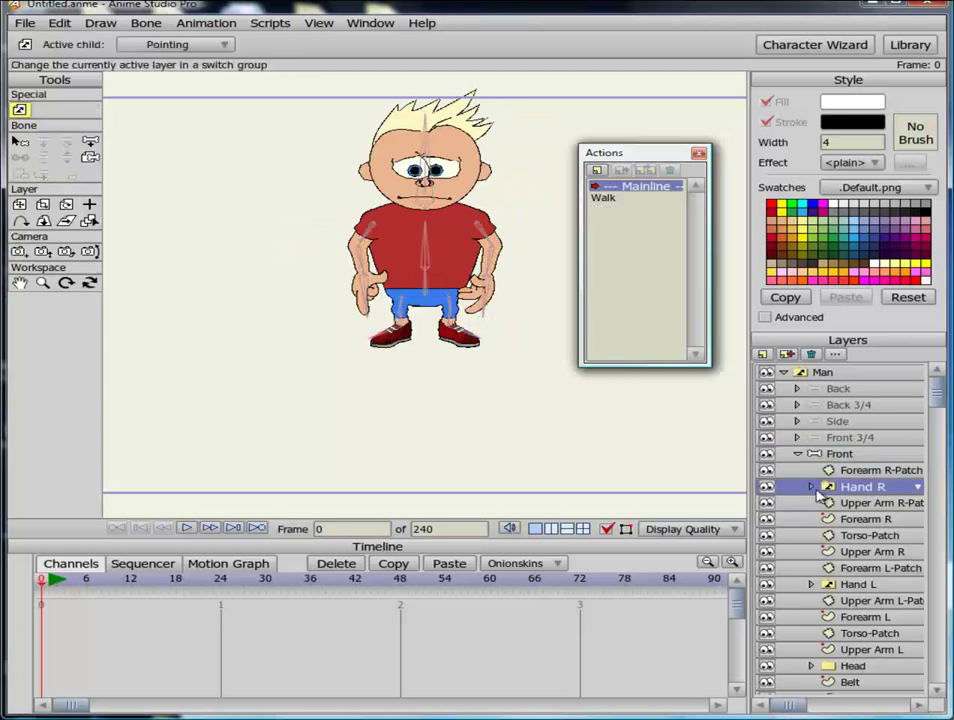
{"action": "right_click", "coordinate": [846, 489]}
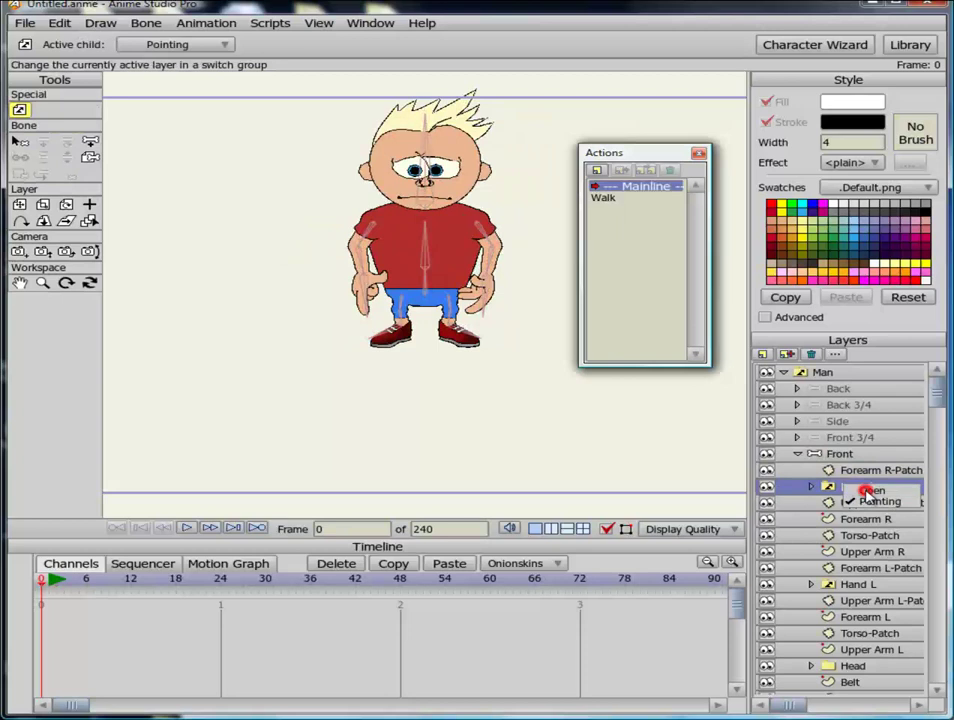
{"action": "left_click", "coordinate": [868, 490]}
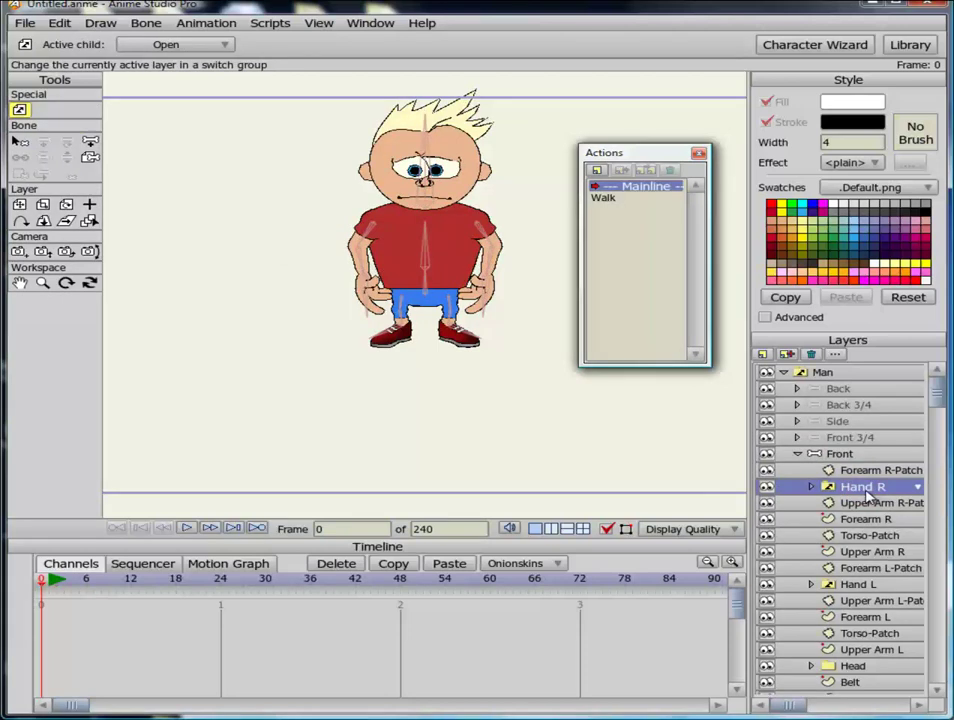
{"action": "right_click", "coordinate": [868, 490]}
{"action": "left_click", "coordinate": [892, 509]}
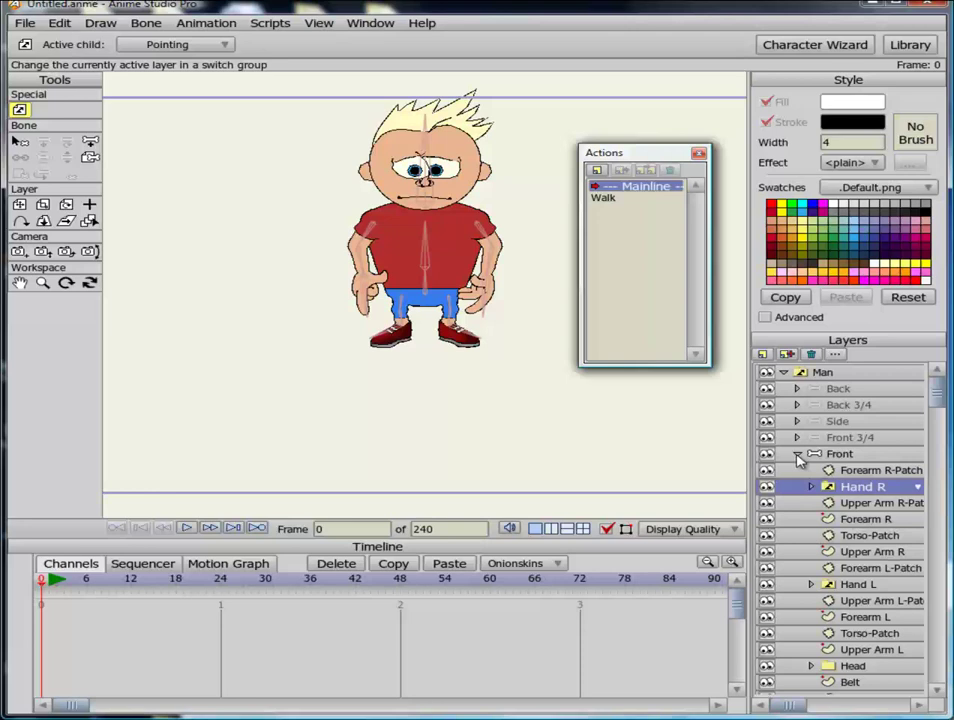
- Zoom and pan the girl.anme canvas to centre on the muscular man
{"action": "scroll", "coordinate": [929, 511], "scroll_direction": "down", "scroll_amount": 2}
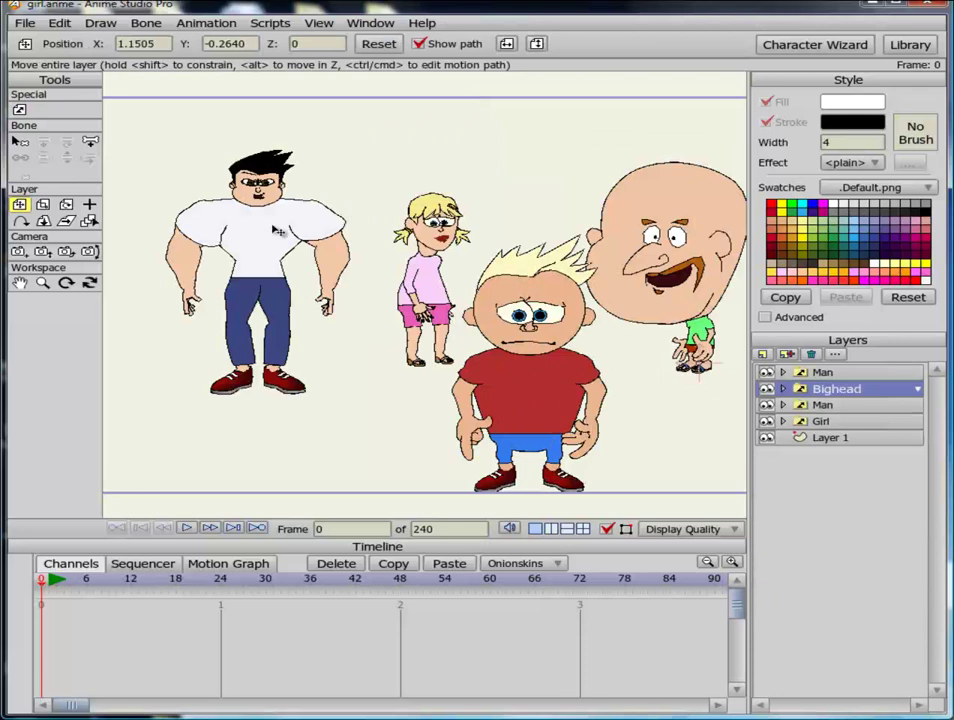
{"action": "scroll", "coordinate": [233, 257], "scroll_direction": "up", "scroll_amount": 1}
{"action": "scroll", "coordinate": [233, 257], "scroll_direction": "up", "scroll_amount": 2}
{"action": "left_click_drag", "start_coordinate": [233, 257], "coordinate": [297, 355]}
{"action": "scroll", "coordinate": [585, 308], "scroll_direction": "down", "scroll_amount": 2}
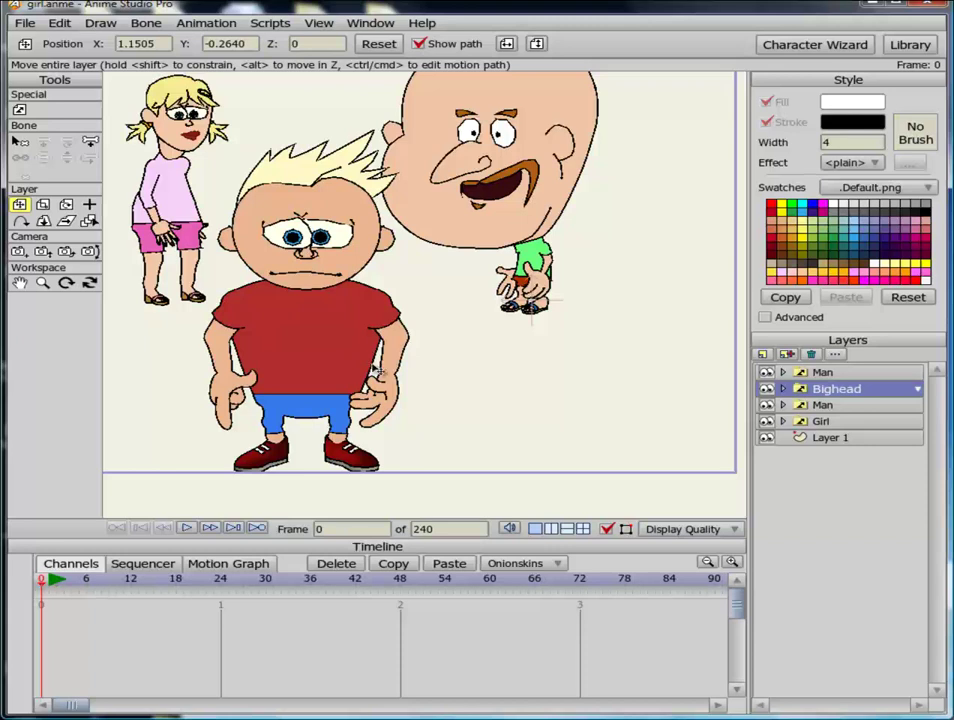
- Pan across the scene to the other characters, then render the frame with Ctrl+R
{"action": "left_click", "coordinate": [438, 298]}
{"action": "left_click_drag", "start_coordinate": [441, 300], "coordinate": [290, 305]}
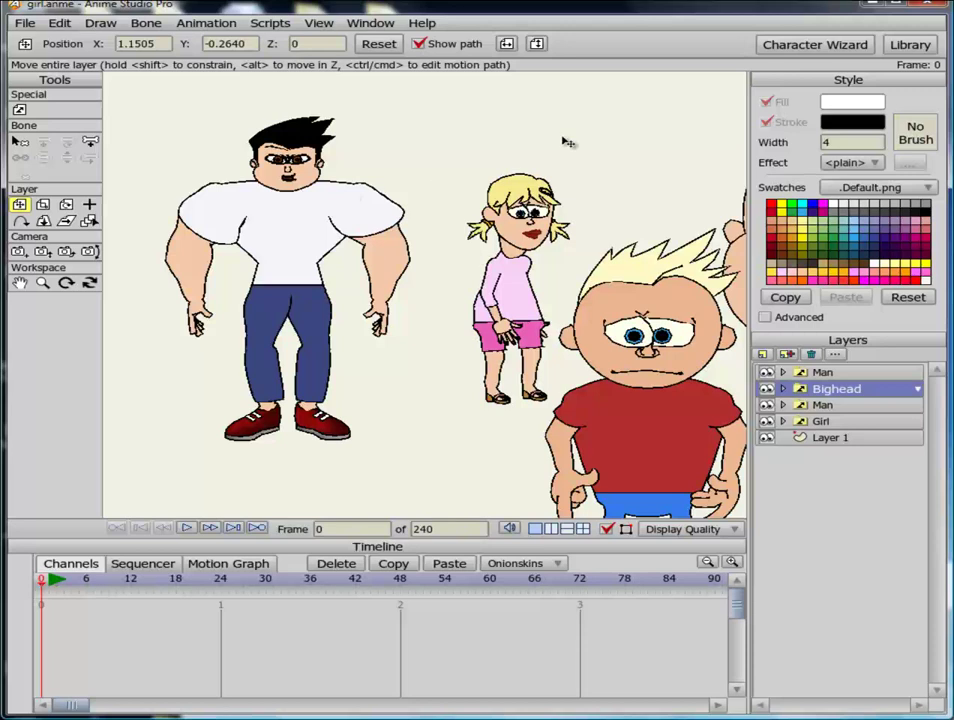
{"action": "left_click_drag", "start_coordinate": [473, 362], "coordinate": [417, 332]}
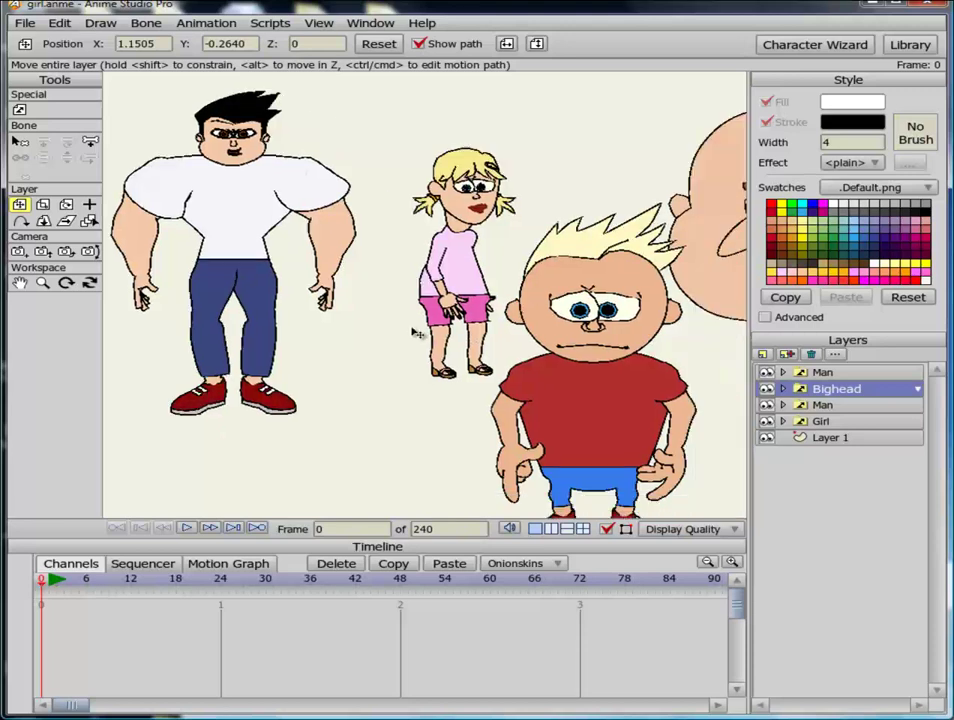
{"action": "left_click_drag", "start_coordinate": [430, 390], "coordinate": [250, 300]}
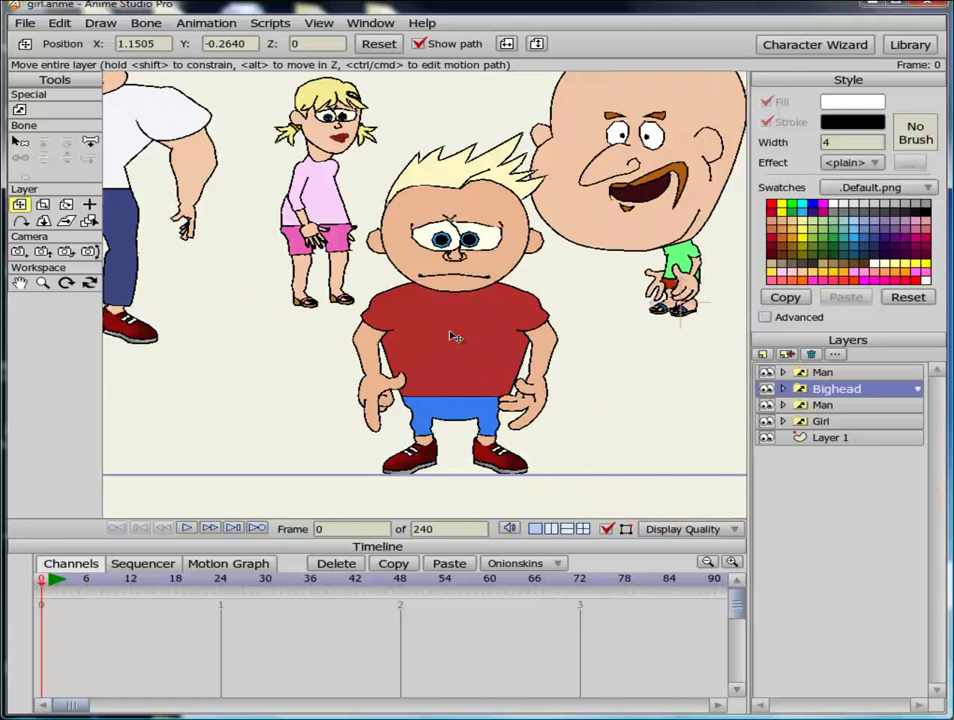
{"action": "left_click_drag", "start_coordinate": [634, 366], "coordinate": [579, 413]}
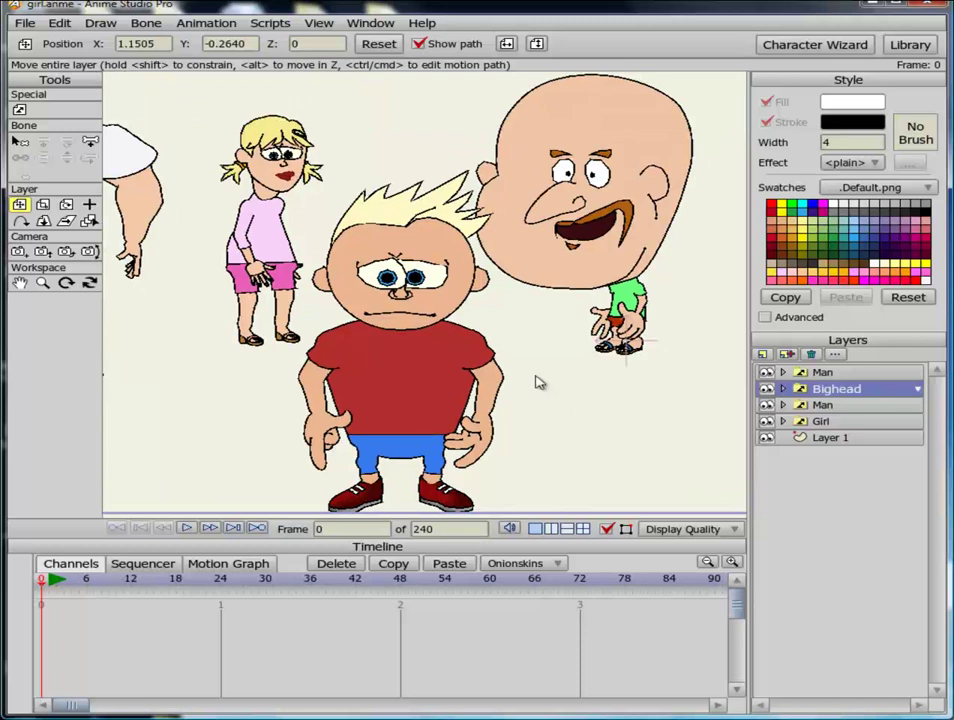
{"action": "key", "text": "ctrl+r"}
{"action": "left_click_drag", "start_coordinate": [858, 204], "coordinate": [551, 137]}
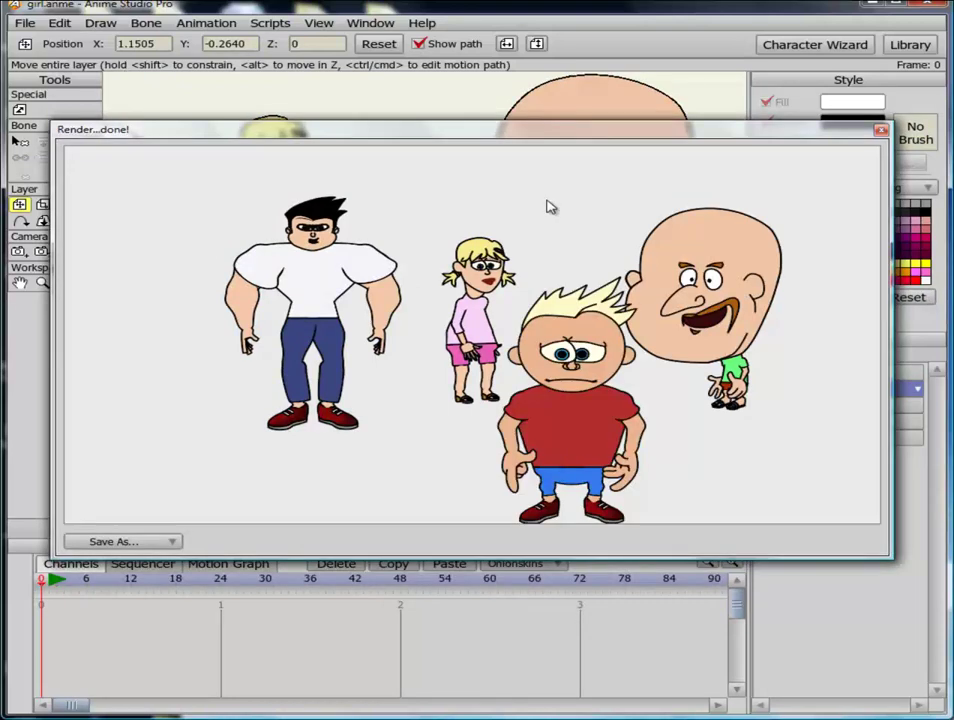
- Close the finished render window
{"action": "left_click", "coordinate": [880, 130]}
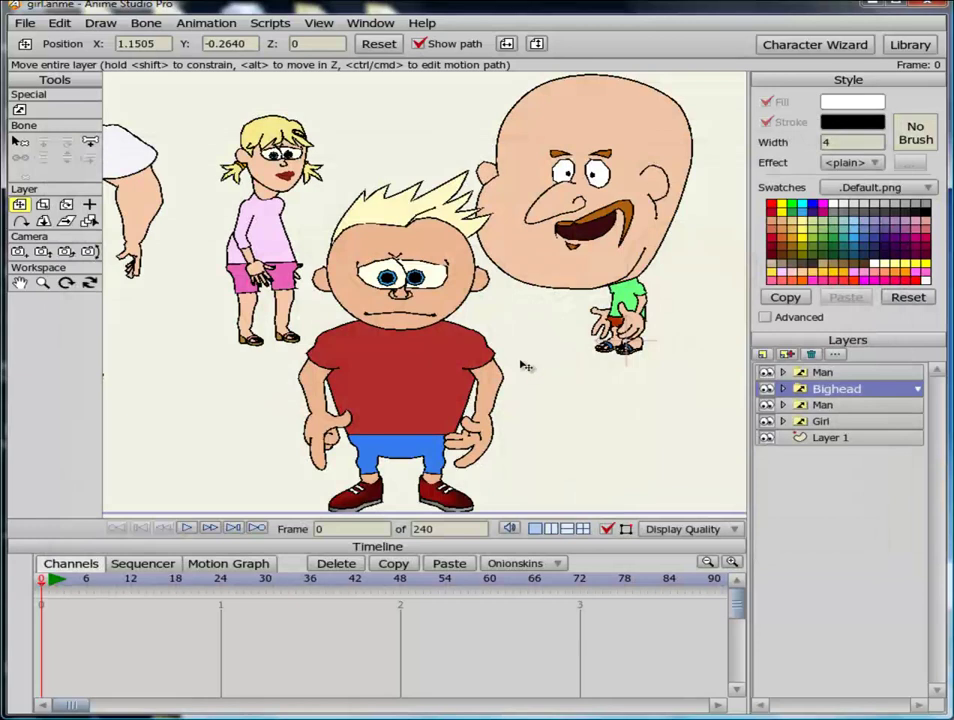